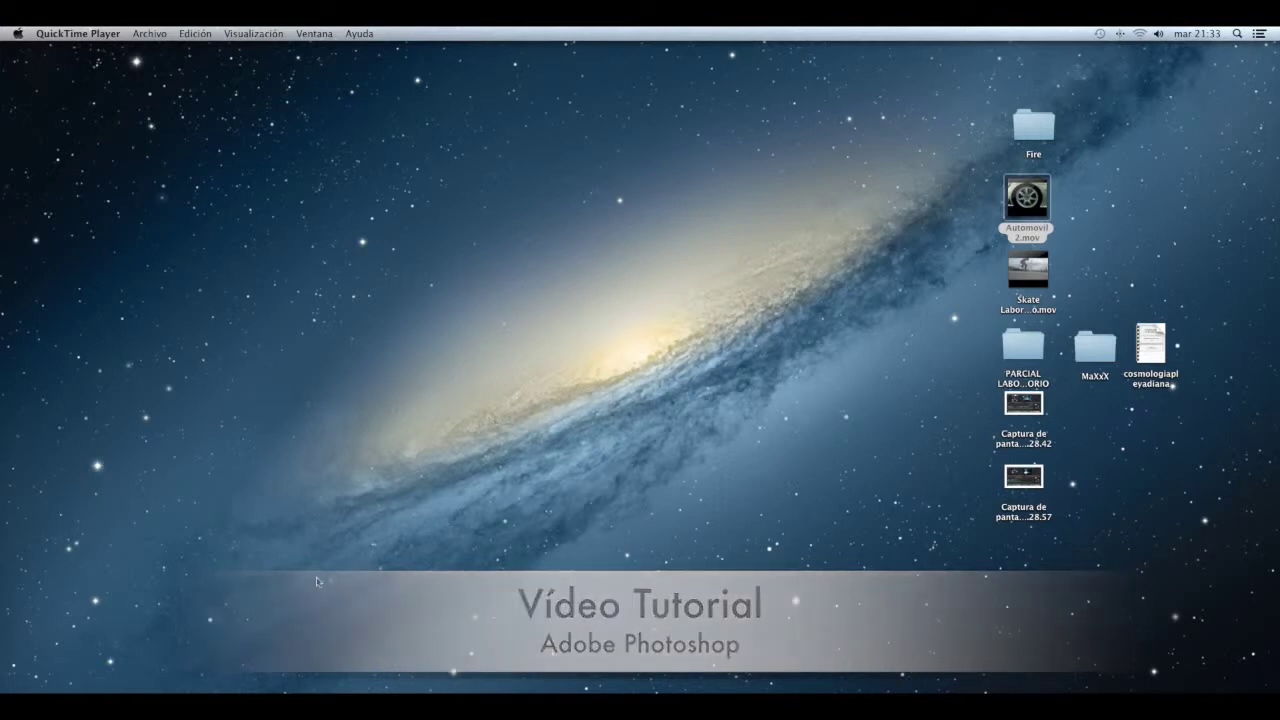
Step: Launch Adobe Photoshop CS6 from Spotlight, then minimise its window to show the desktop
{"action": "left_click", "coordinate": [1237, 33]}
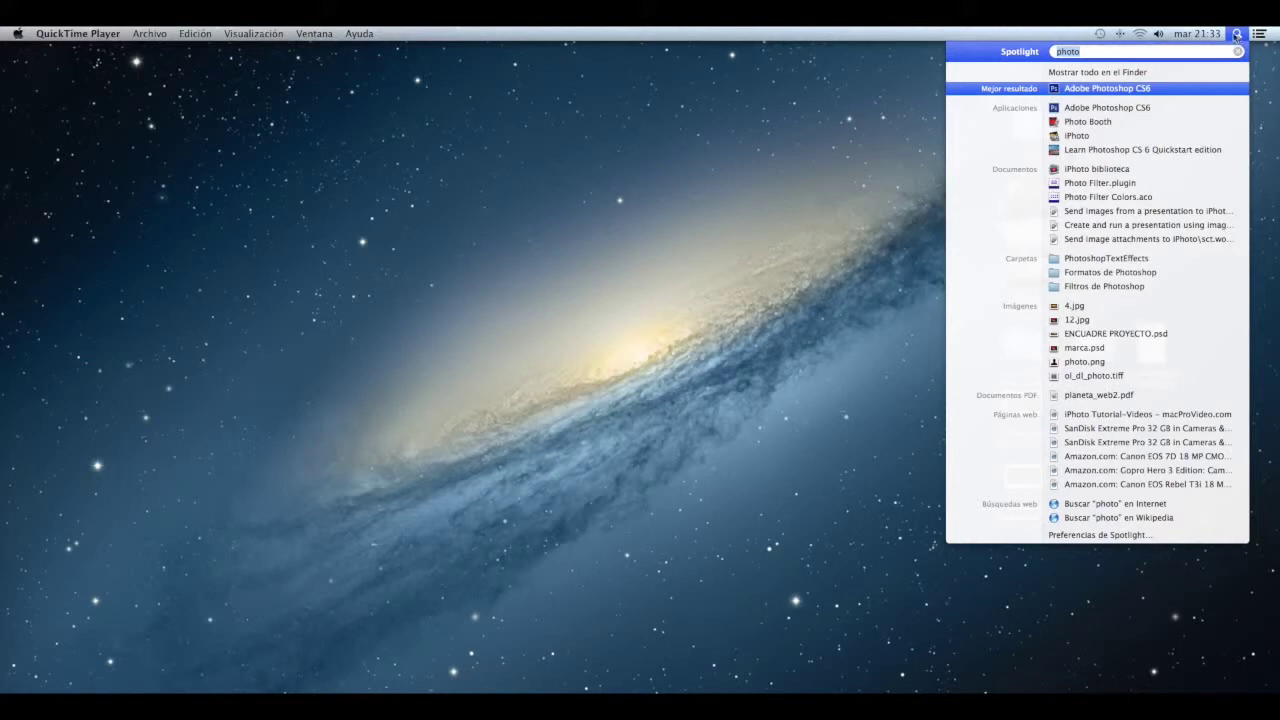
{"action": "left_click", "coordinate": [786, 149]}
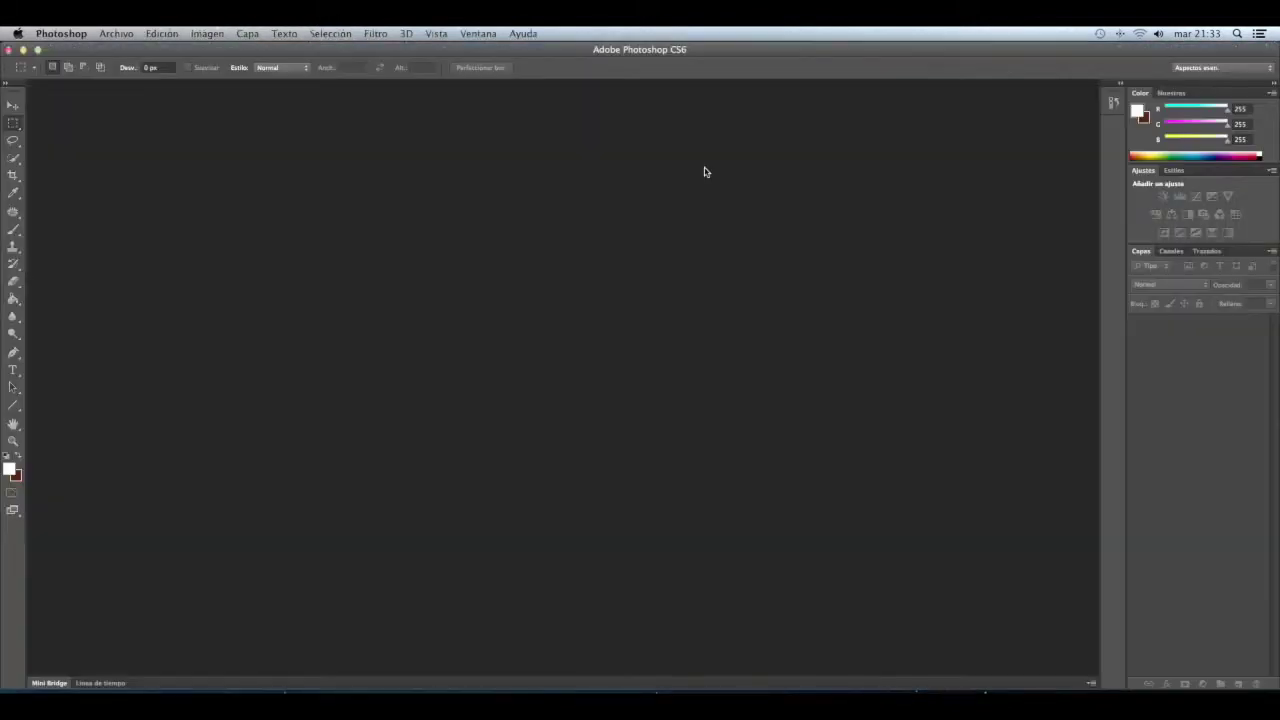
{"action": "left_click", "coordinate": [22, 51]}
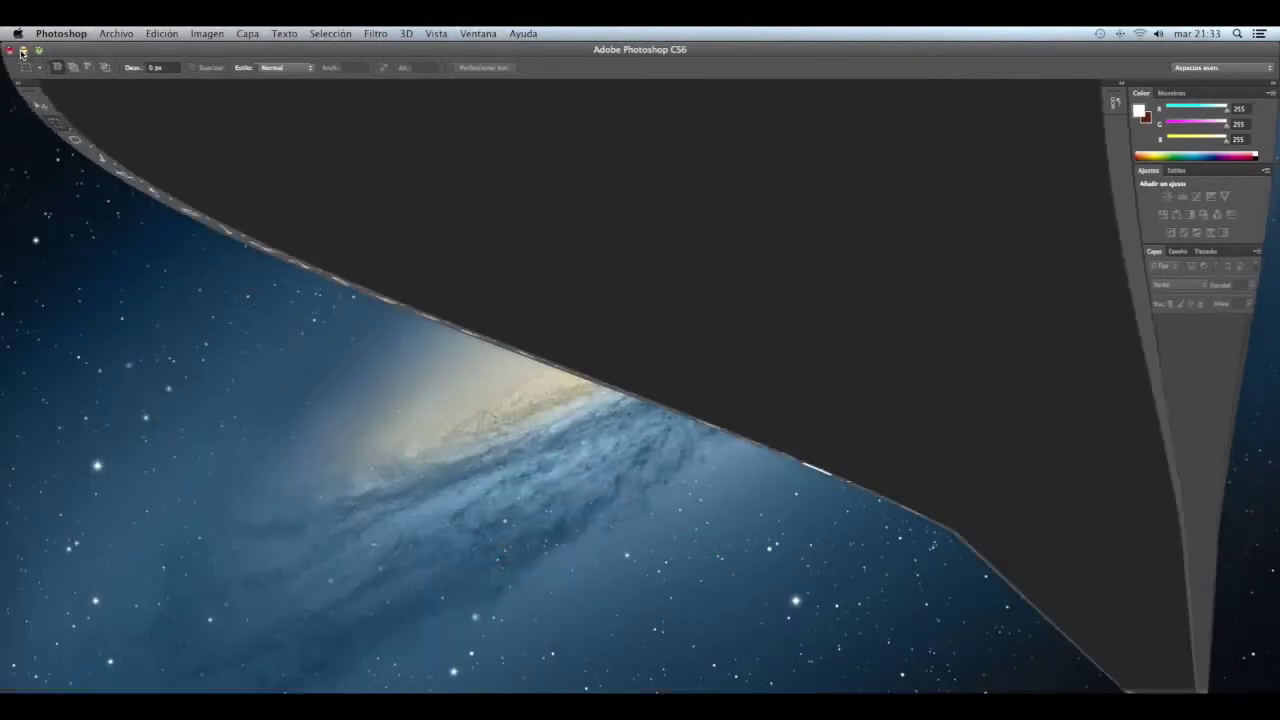
Step: Search Spotlight for 'adobe' and launch Adobe Captivate 6
{"action": "left_click", "coordinate": [1237, 33]}
{"action": "type", "text": "adobe"}
{"action": "key", "text": "Escape"}
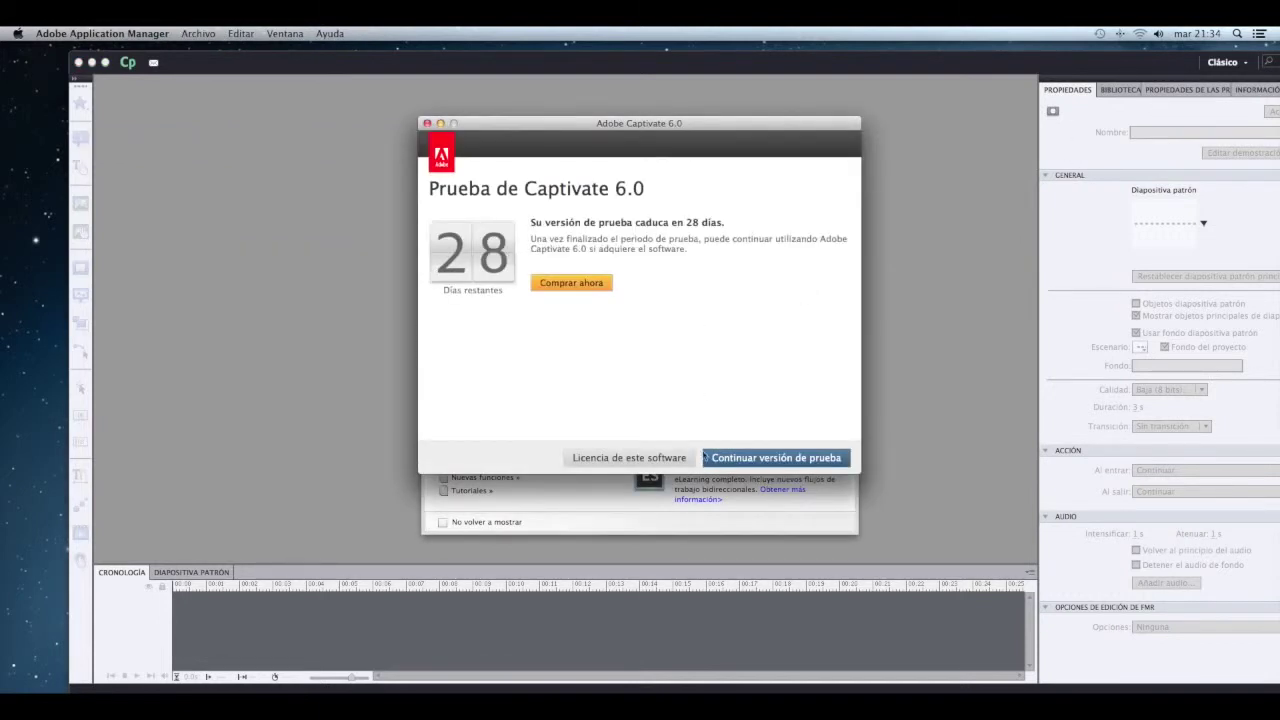
Step: Continue the Captivate trial and start a new Demostración de vídeo project
{"action": "left_click", "coordinate": [747, 459]}
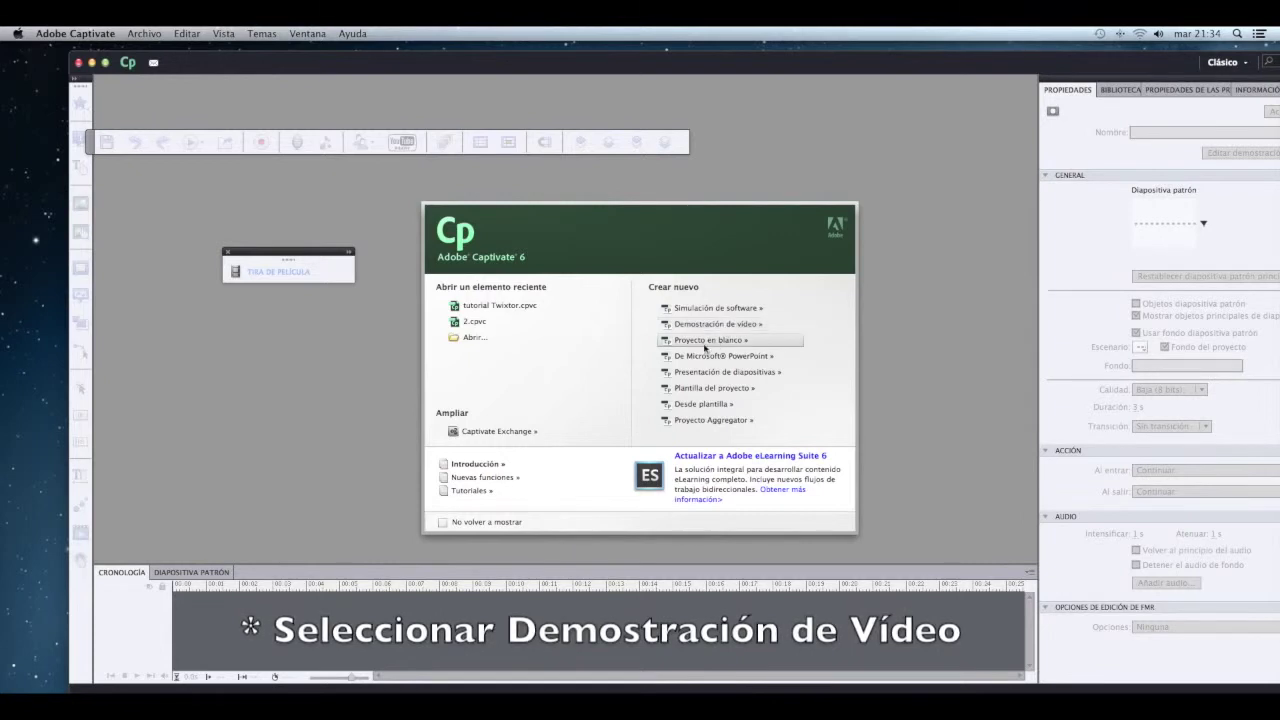
{"action": "left_click", "coordinate": [720, 325]}
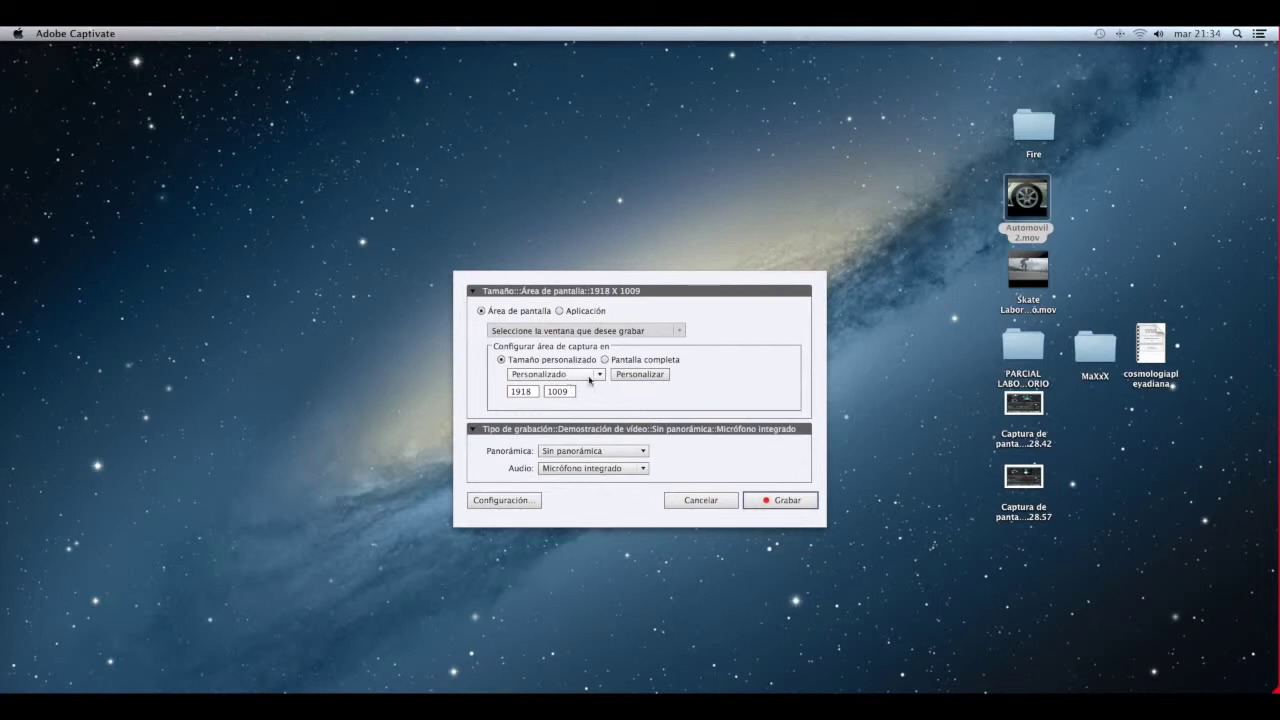
Step: Set the capture area to 1024 x 768, then enlarge the frame to 1920 x 992
{"action": "left_click", "coordinate": [588, 376]}
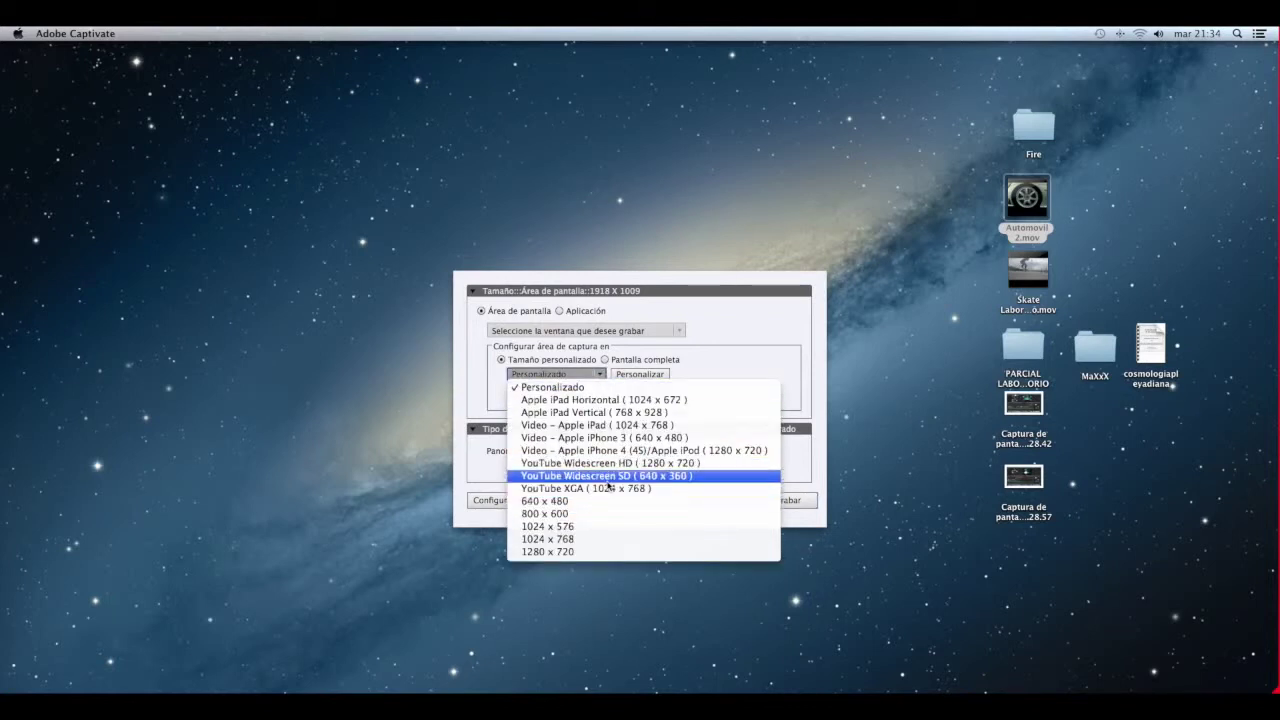
{"action": "left_click", "coordinate": [575, 540]}
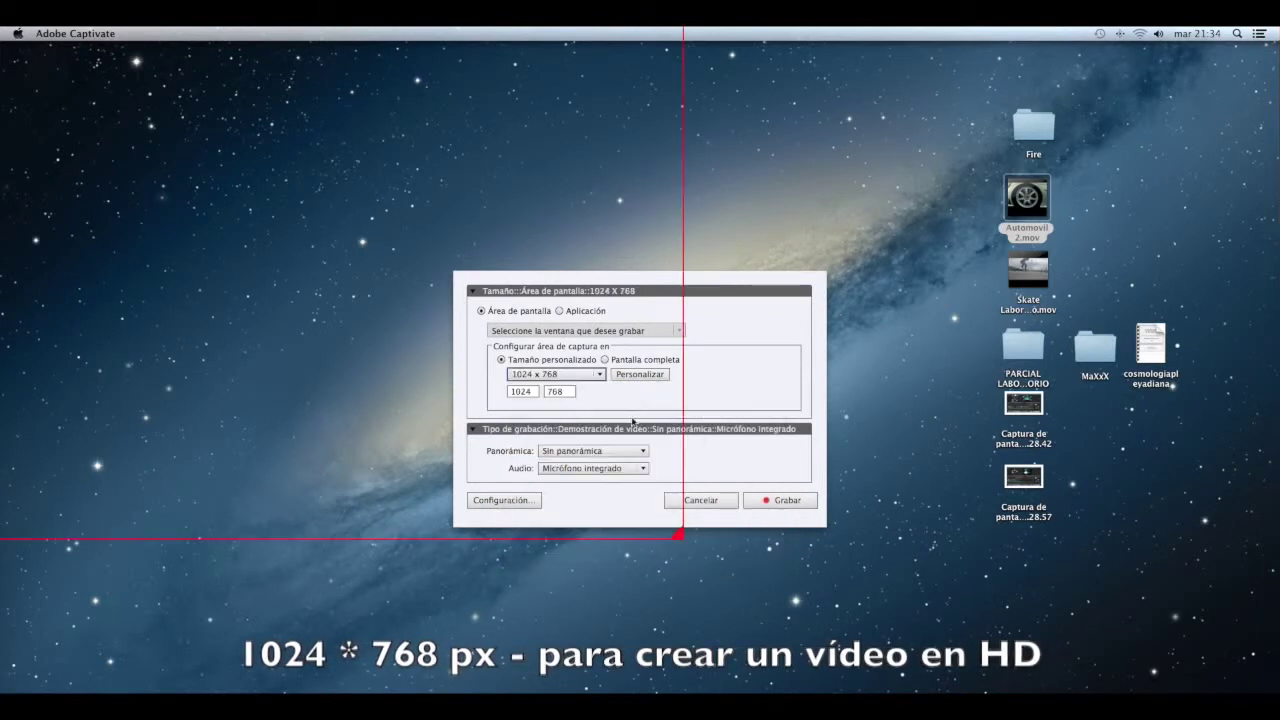
{"action": "left_click_drag", "start_coordinate": [680, 537], "coordinate": [1276, 686]}
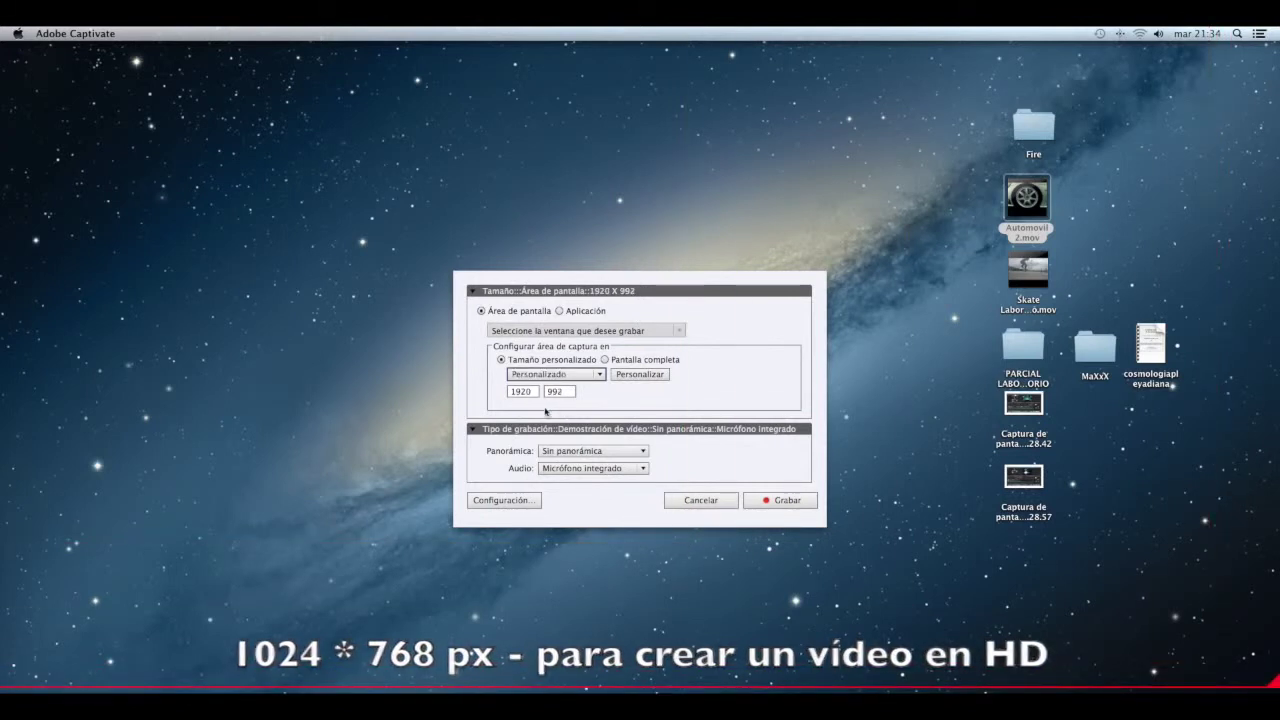
Step: Choose Micrófono integrado as the recording audio and start recording
{"action": "left_click", "coordinate": [600, 468]}
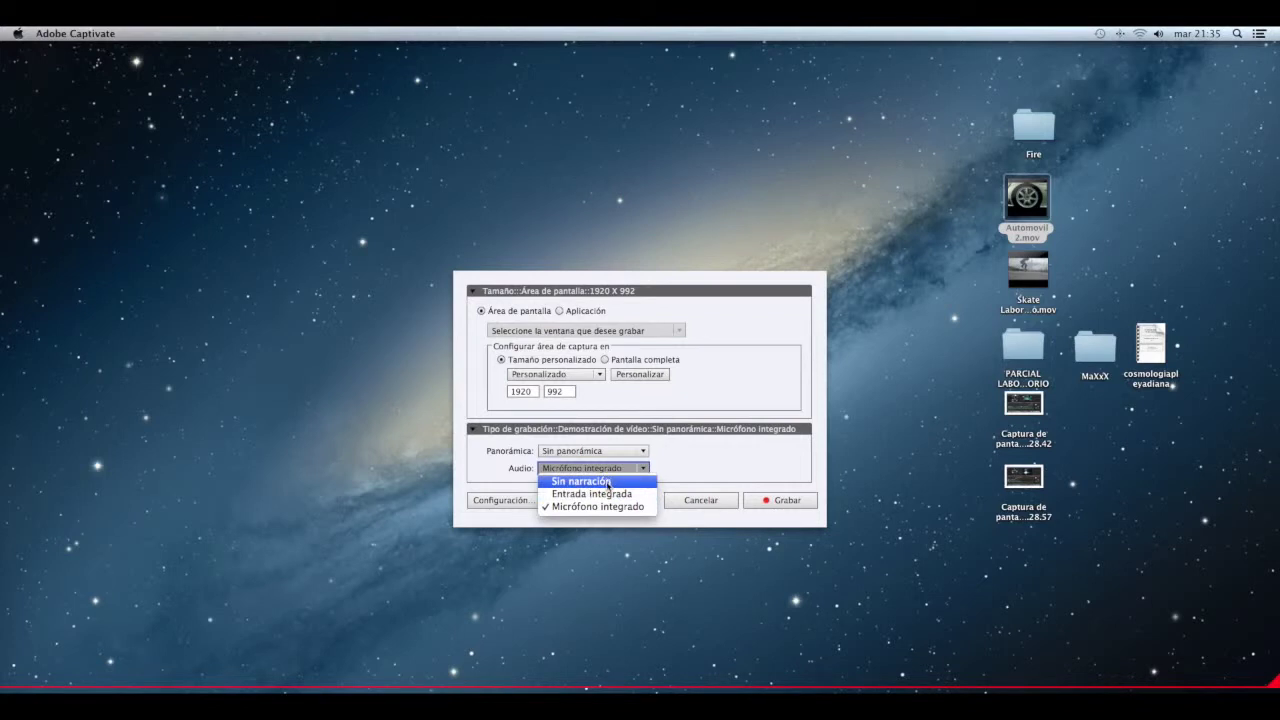
{"action": "left_click", "coordinate": [607, 482]}
{"action": "left_click", "coordinate": [606, 469]}
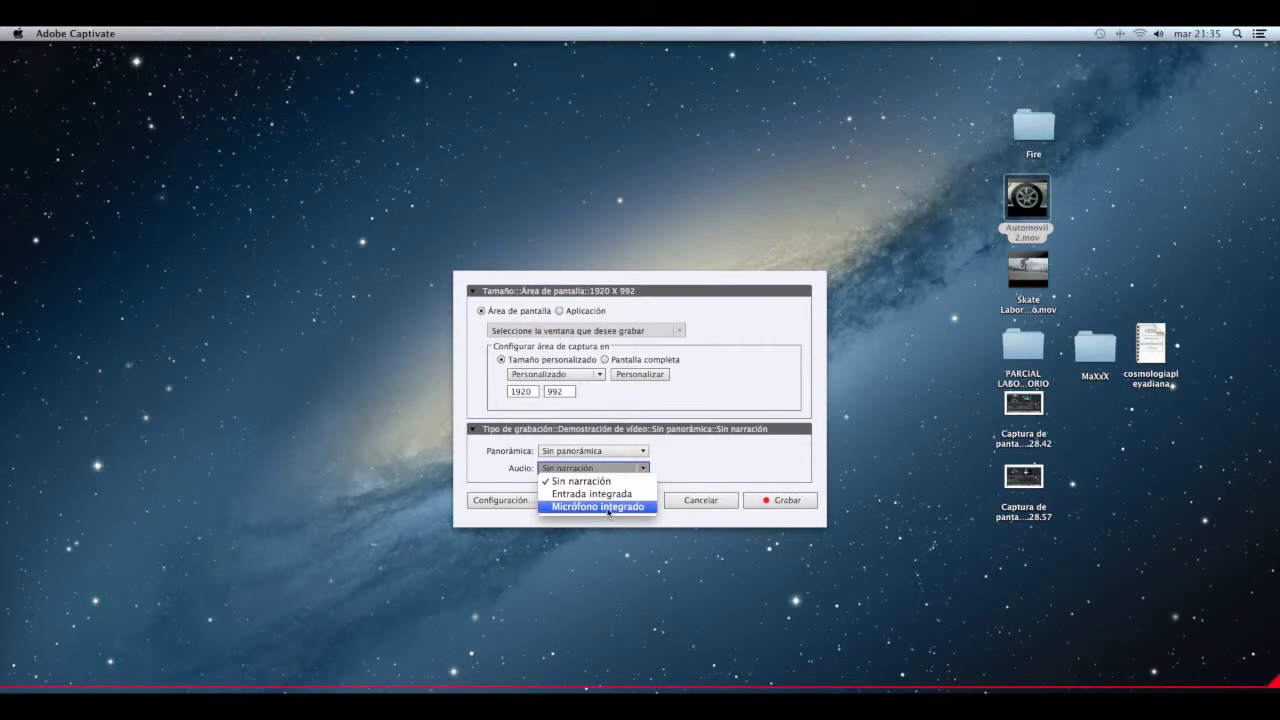
{"action": "left_click", "coordinate": [608, 507]}
{"action": "left_click", "coordinate": [788, 500]}
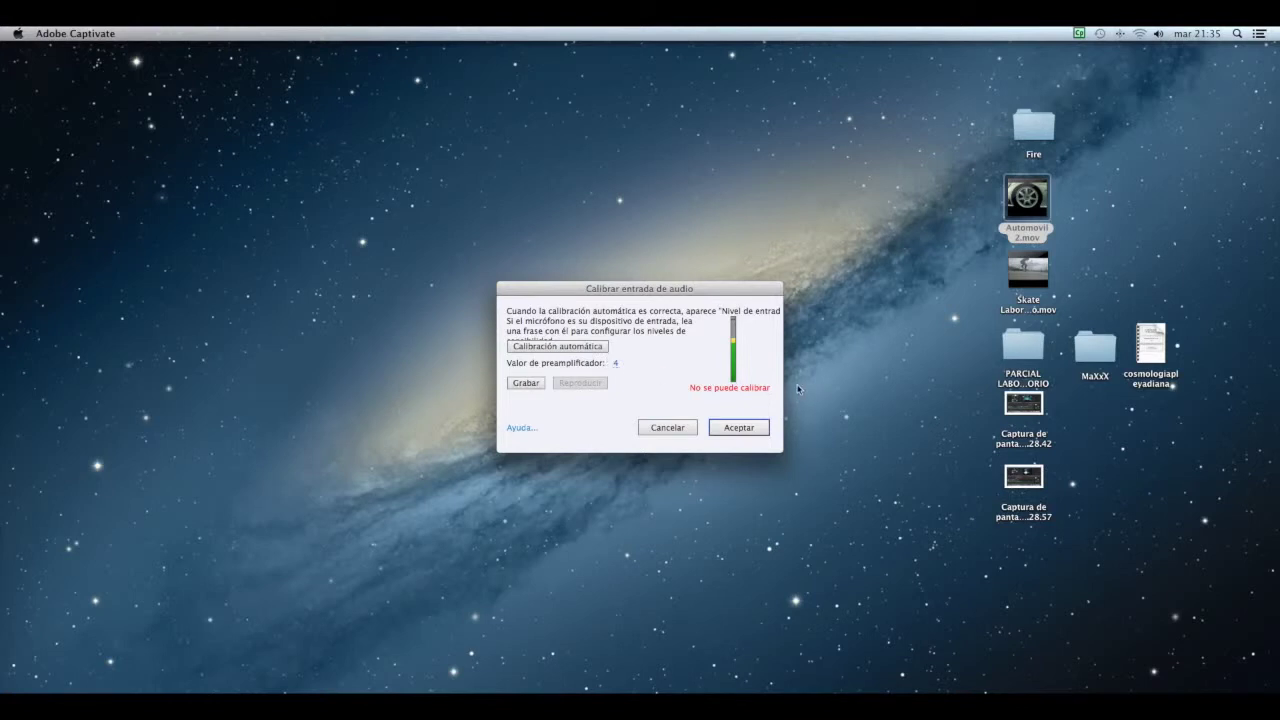
Step: Accept the Calibrar entrada de audio dialog so the desktop recording starts
{"action": "left_click", "coordinate": [740, 428]}
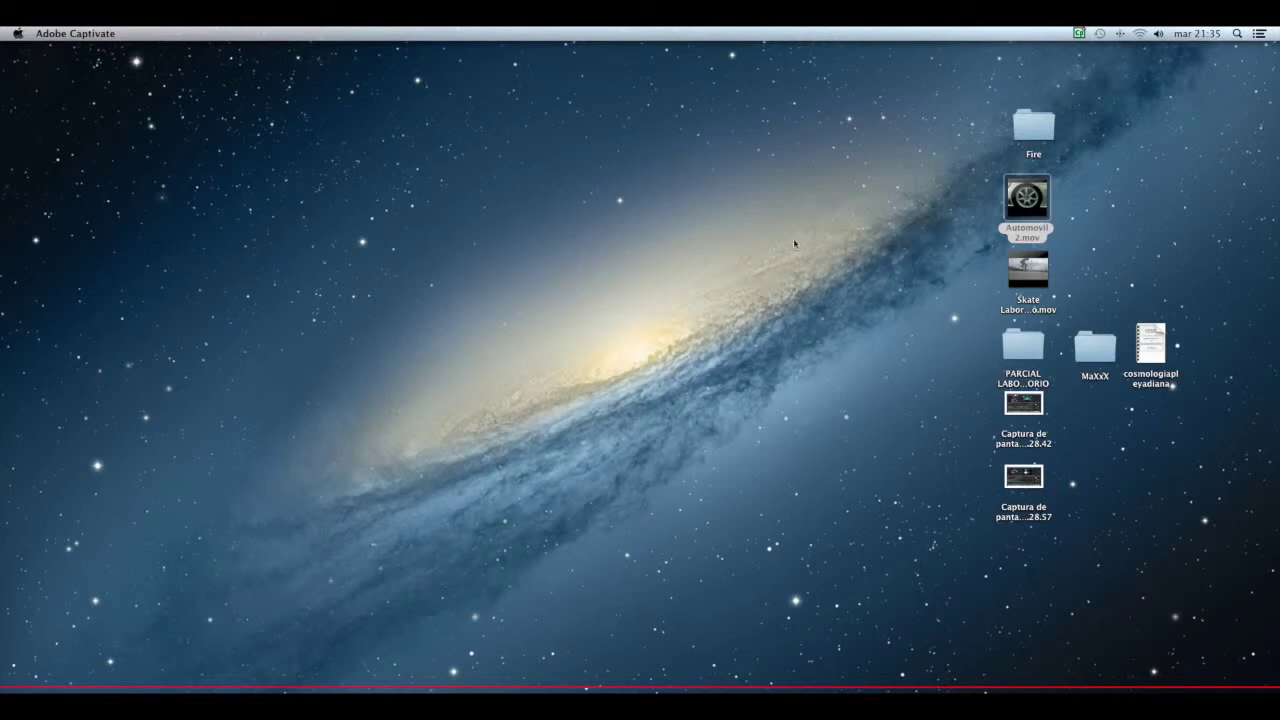
Step: Select and deselect the Skate movie and MaXxX folder on the Finder desktop, then dismiss its context menu
{"action": "left_click", "coordinate": [1038, 152]}
{"action": "left_click", "coordinate": [1028, 268]}
{"action": "left_click", "coordinate": [1094, 346]}
{"action": "left_click", "coordinate": [1140, 268]}
{"action": "right_click", "coordinate": [586, 224]}
{"action": "left_click", "coordinate": [543, 229]}
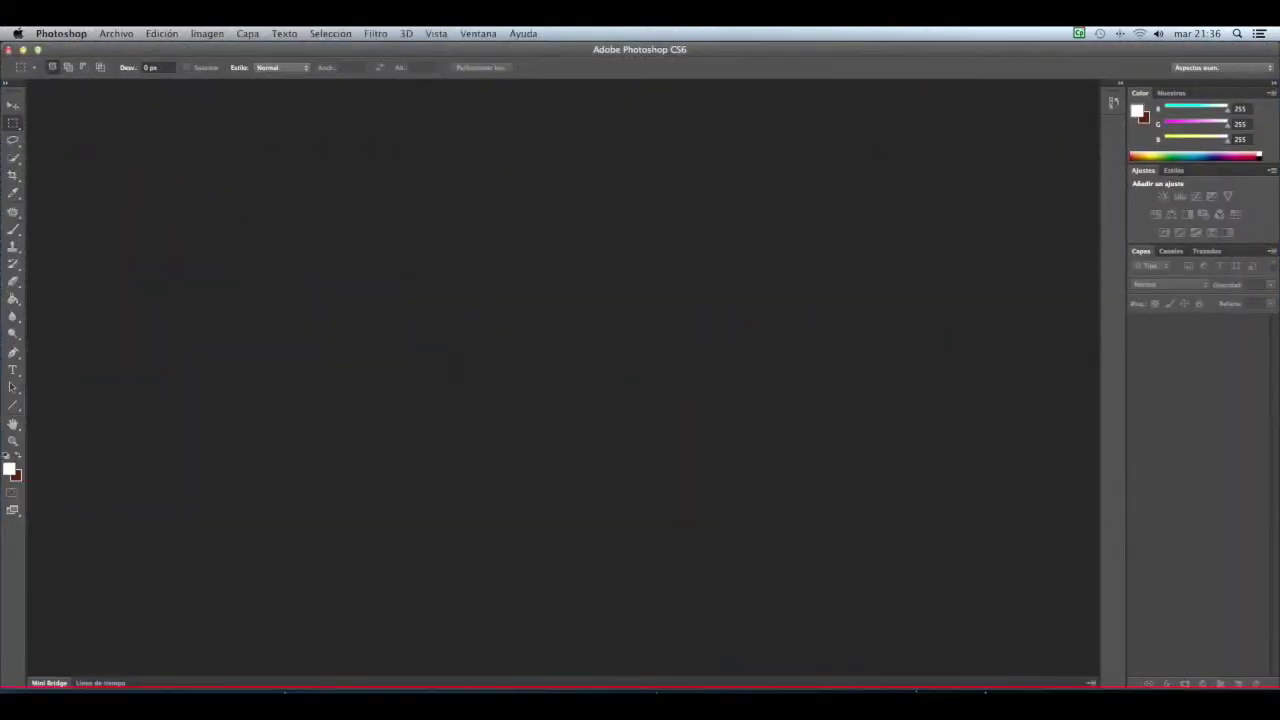
Step: Create a new Photoshop document named 'tutorial' at the default 16,02 x 11,99 cm size
{"action": "left_click", "coordinate": [116, 34]}
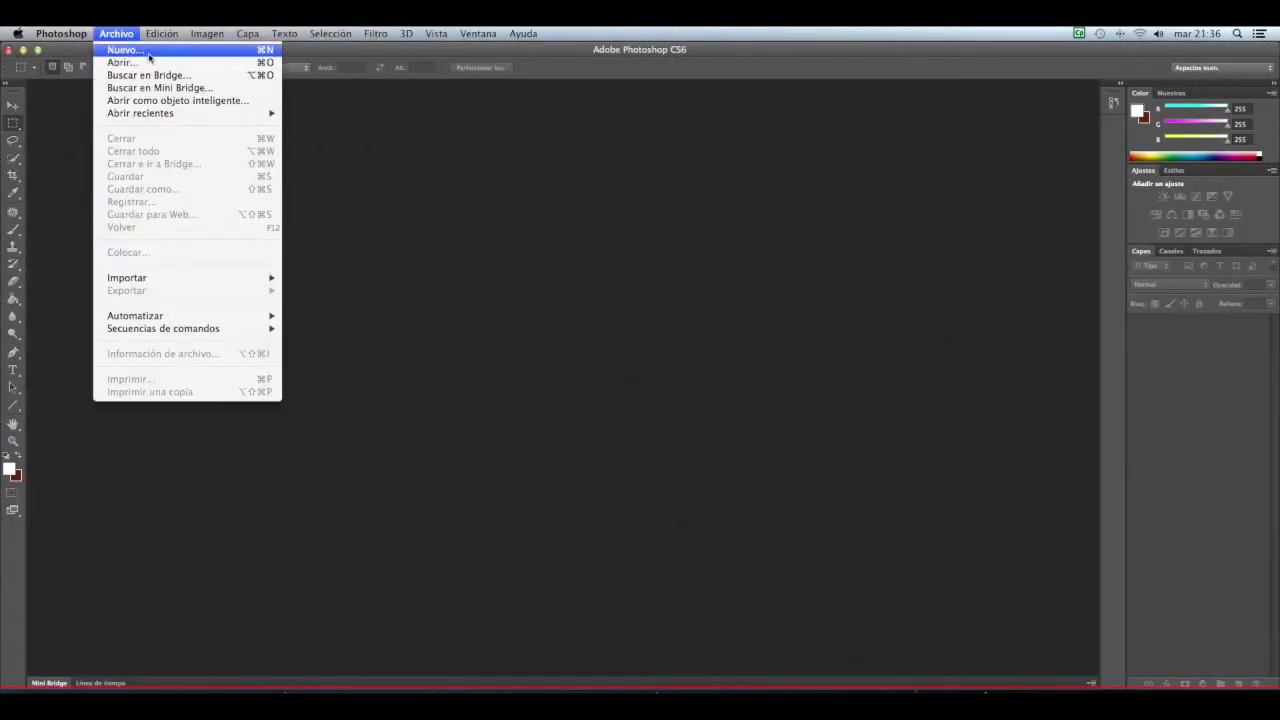
{"action": "left_click", "coordinate": [118, 49]}
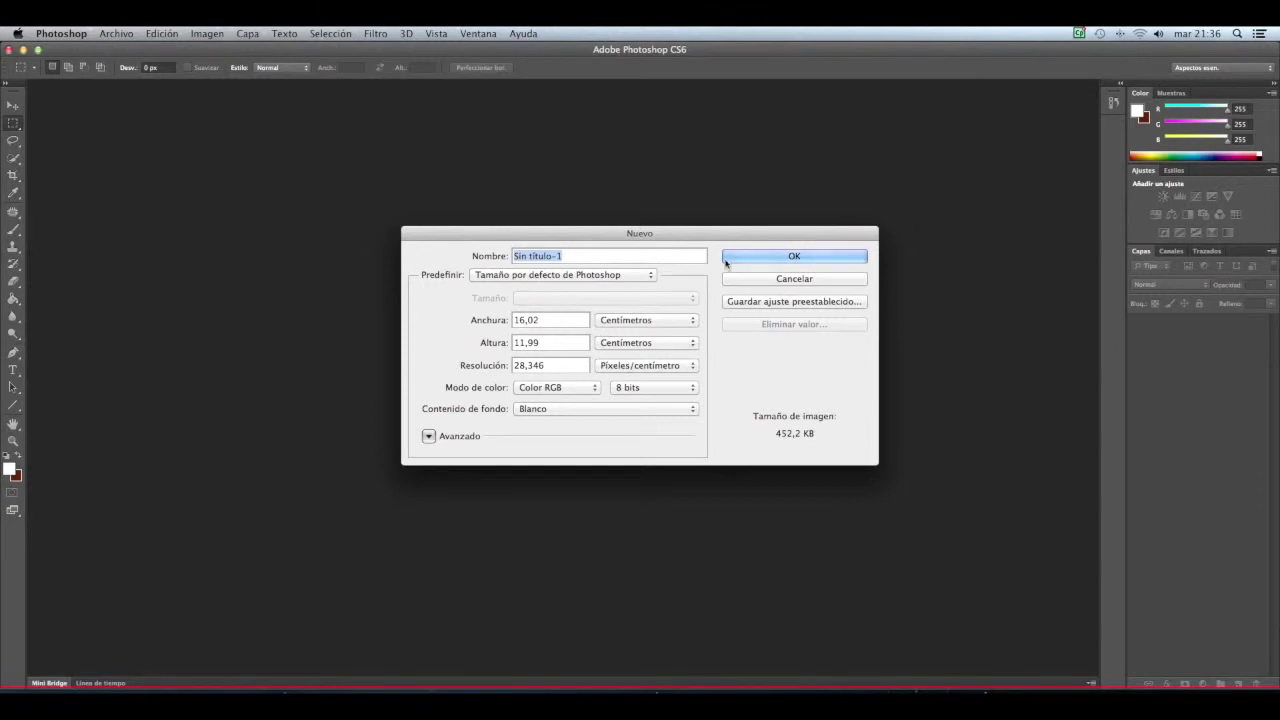
{"action": "type", "text": "Eutorial"}
{"action": "left_click", "coordinate": [794, 257]}
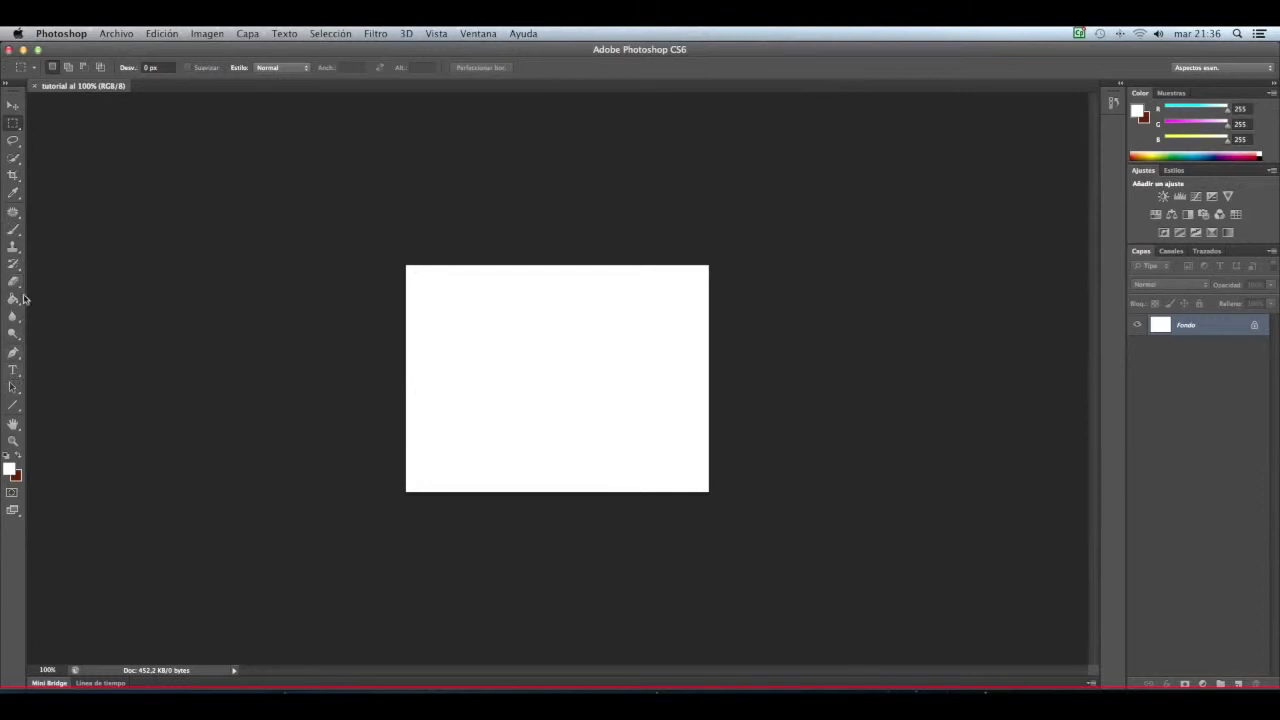
Step: Draw a large dark rectangle and a second one overlapping its bottom edge
{"action": "left_click", "coordinate": [14, 300]}
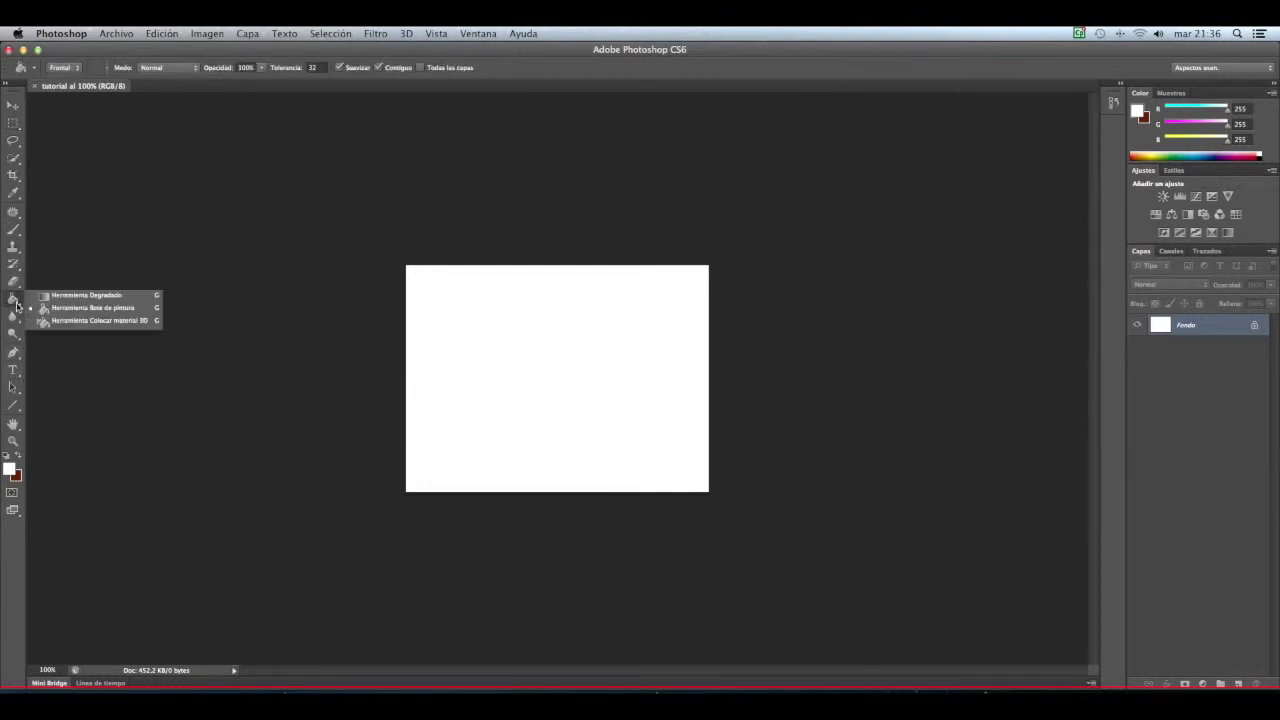
{"action": "left_click", "coordinate": [16, 305]}
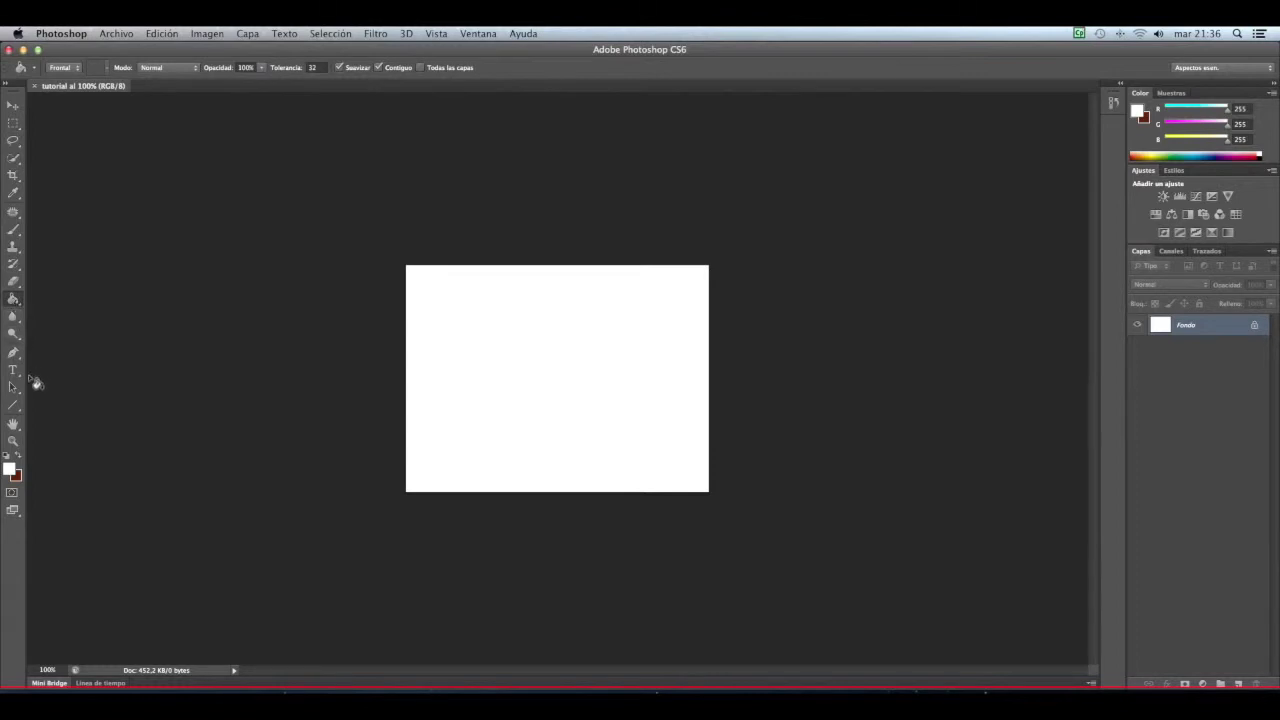
{"action": "left_click", "coordinate": [13, 405]}
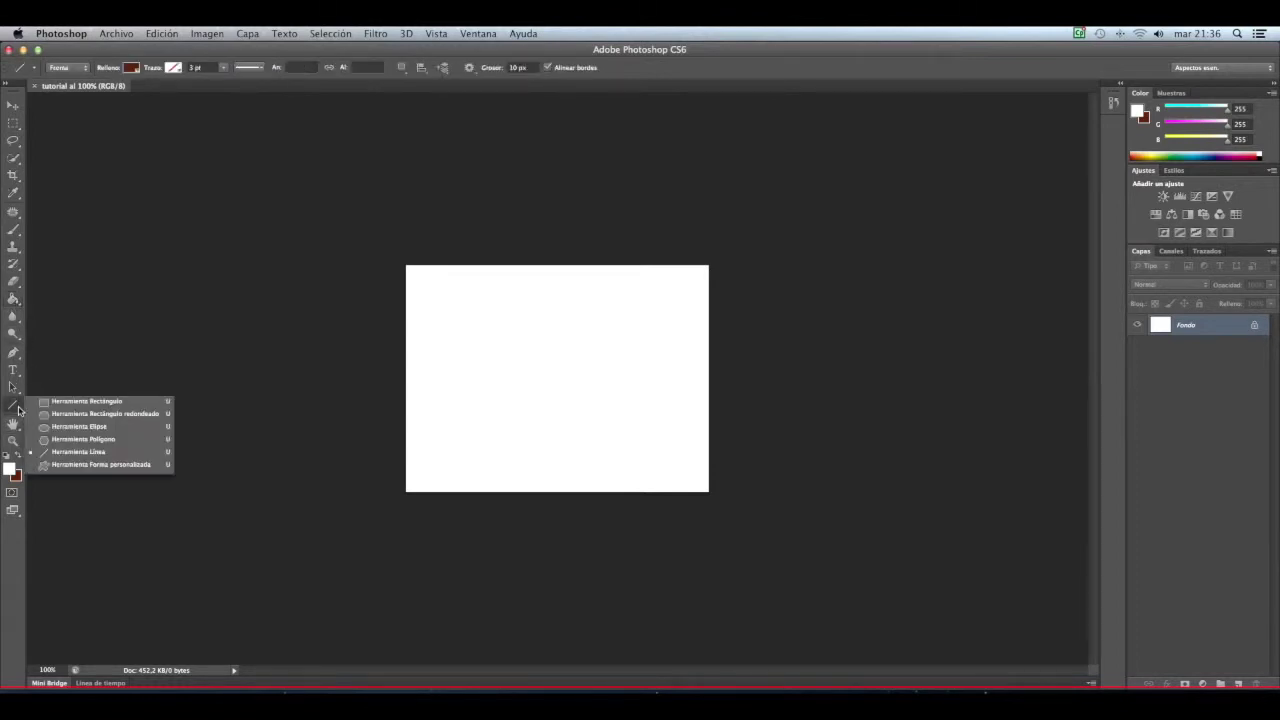
{"action": "left_click", "coordinate": [55, 405]}
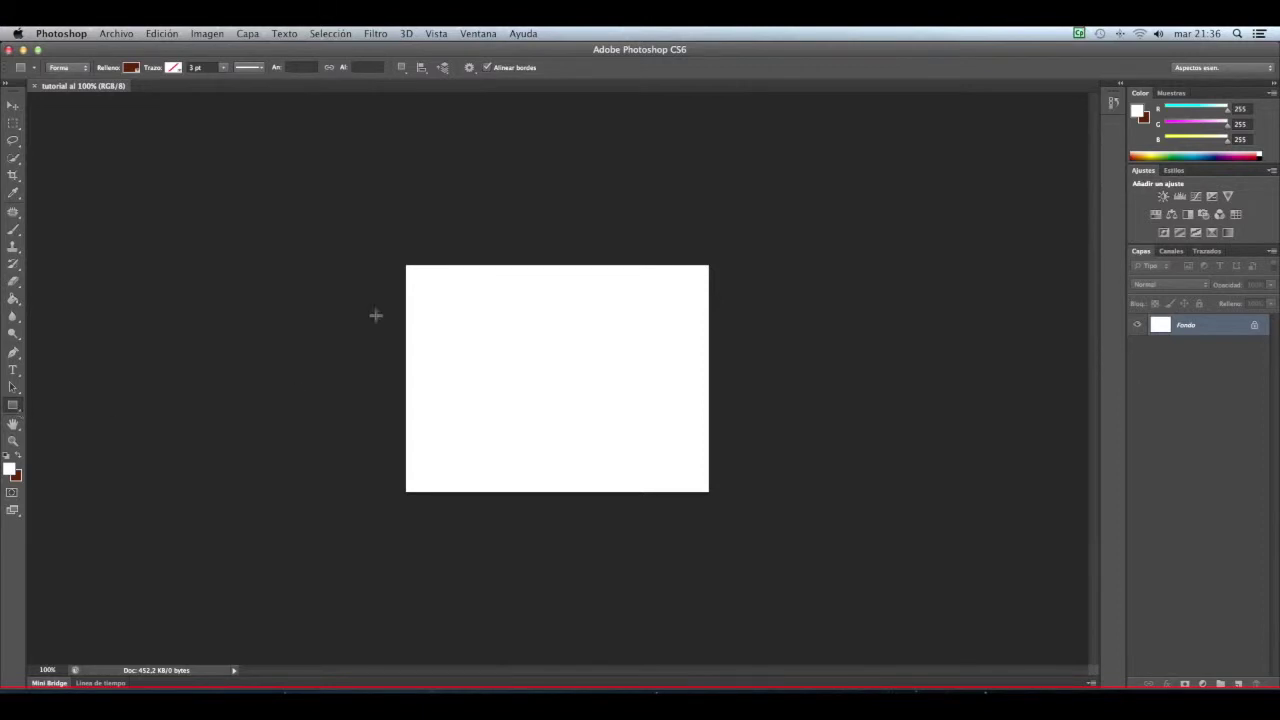
{"action": "left_click_drag", "start_coordinate": [425, 293], "coordinate": [650, 417]}
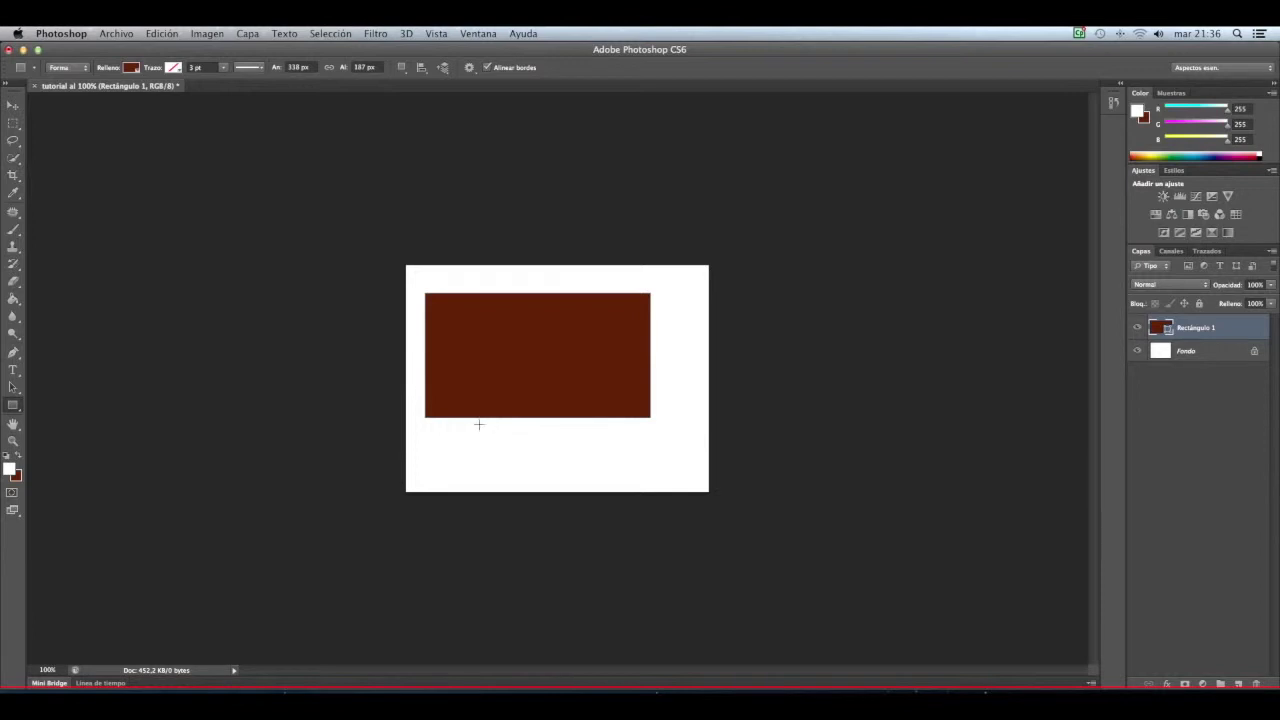
{"action": "left_click_drag", "start_coordinate": [455, 401], "coordinate": [619, 463]}
Step: Set the foreground colour to orange d2661b
{"action": "left_click", "coordinate": [18, 457]}
{"action": "left_click", "coordinate": [11, 468]}
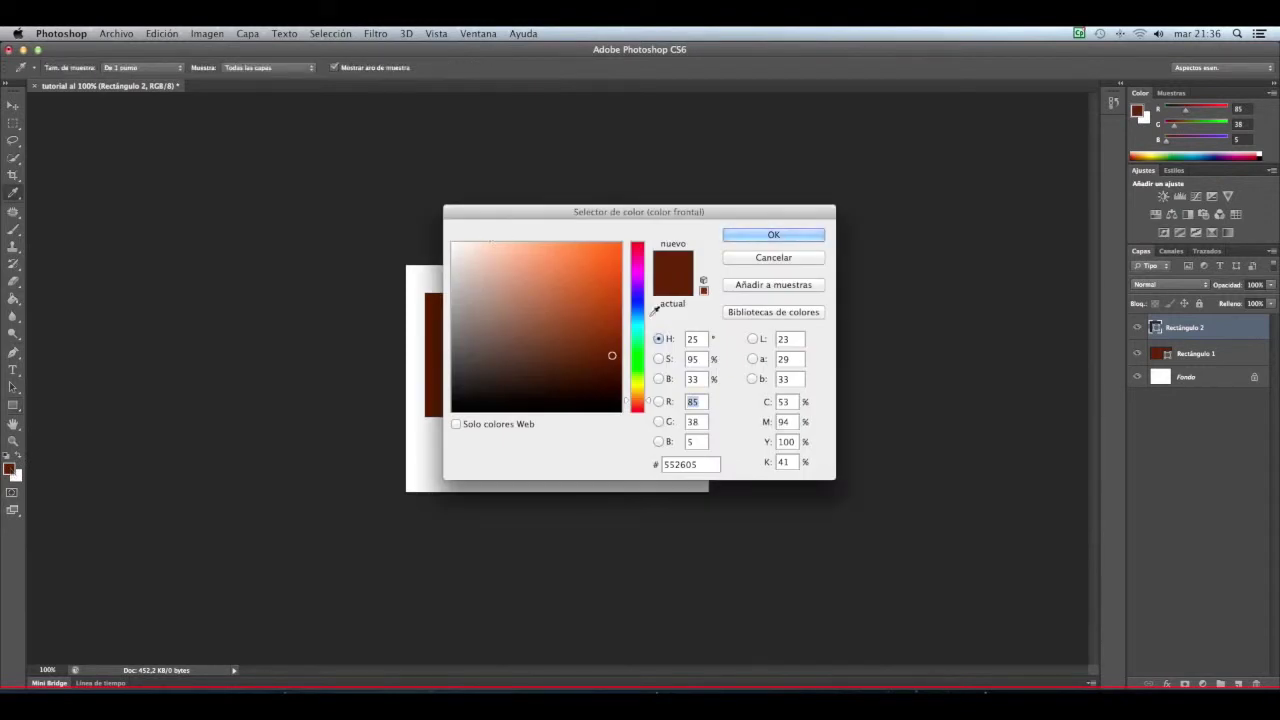
{"action": "left_click", "coordinate": [599, 272]}
{"action": "left_click", "coordinate": [773, 235]}
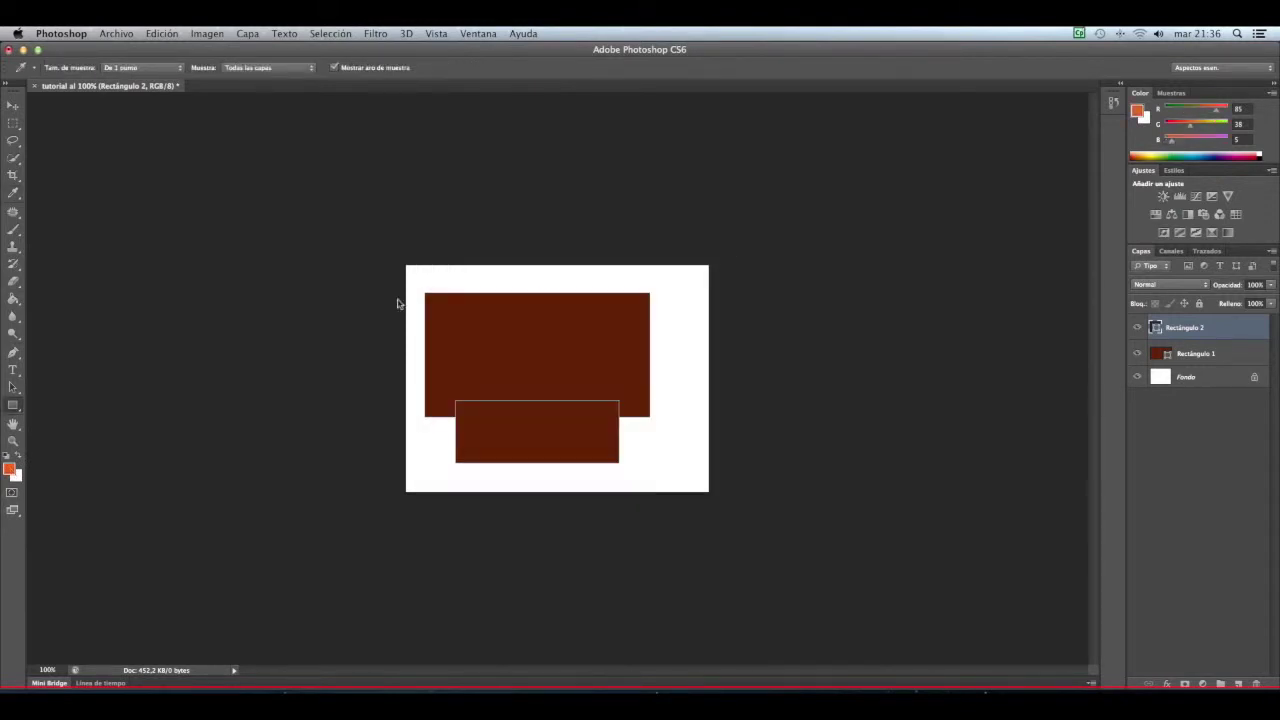
Step: Rasterize the lower rectangle and fill it orange with the Paint Bucket
{"action": "key", "text": "u"}
{"action": "left_click", "coordinate": [12, 408]}
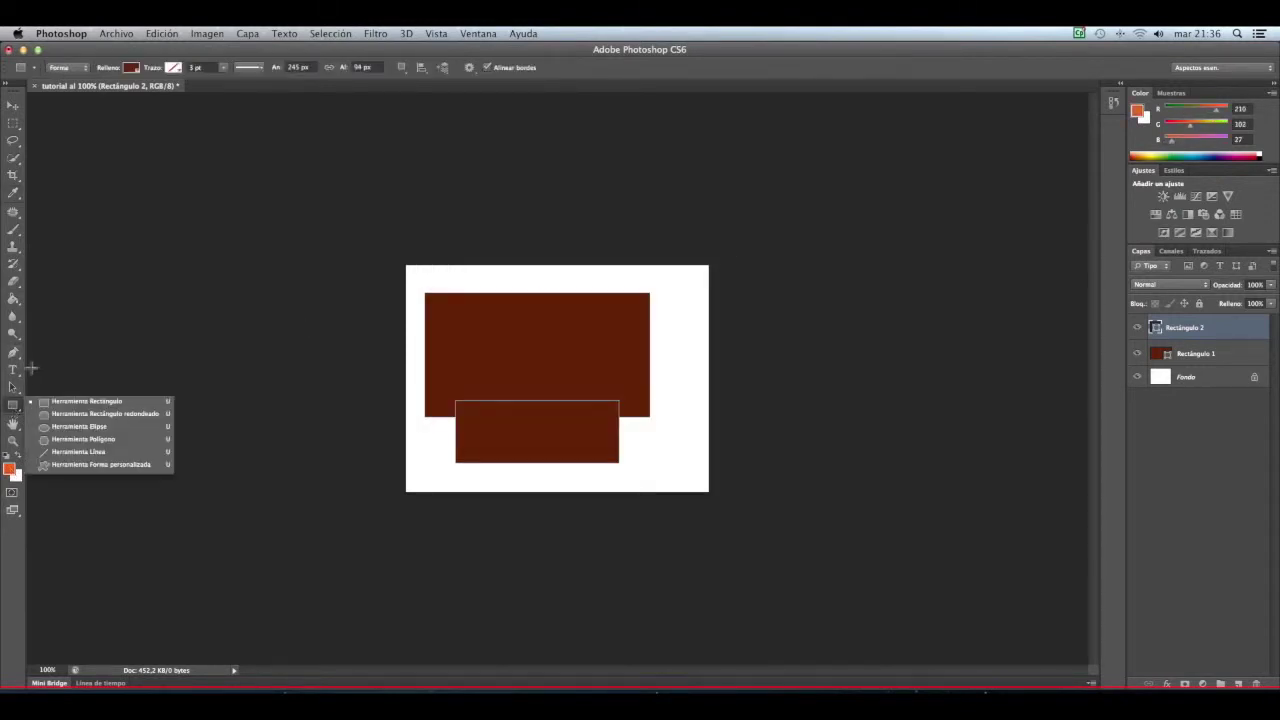
{"action": "left_click", "coordinate": [17, 303]}
{"action": "left_click", "coordinate": [16, 302]}
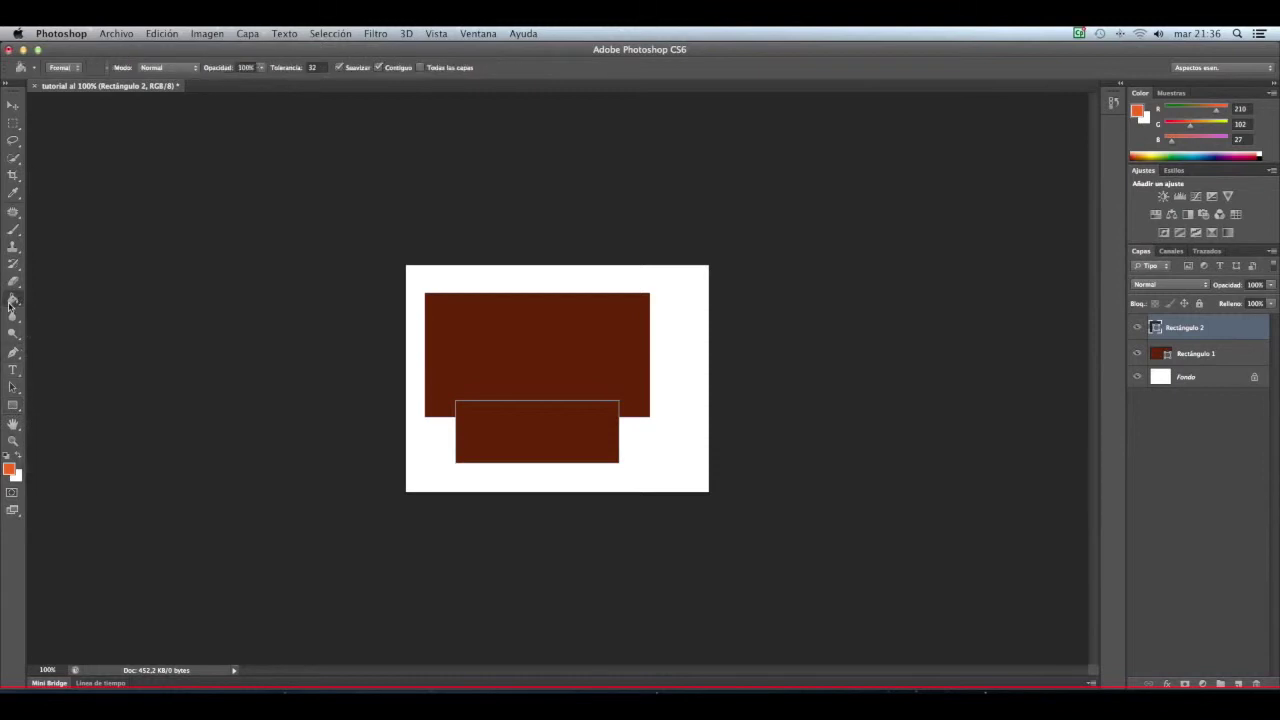
{"action": "left_click", "coordinate": [563, 429]}
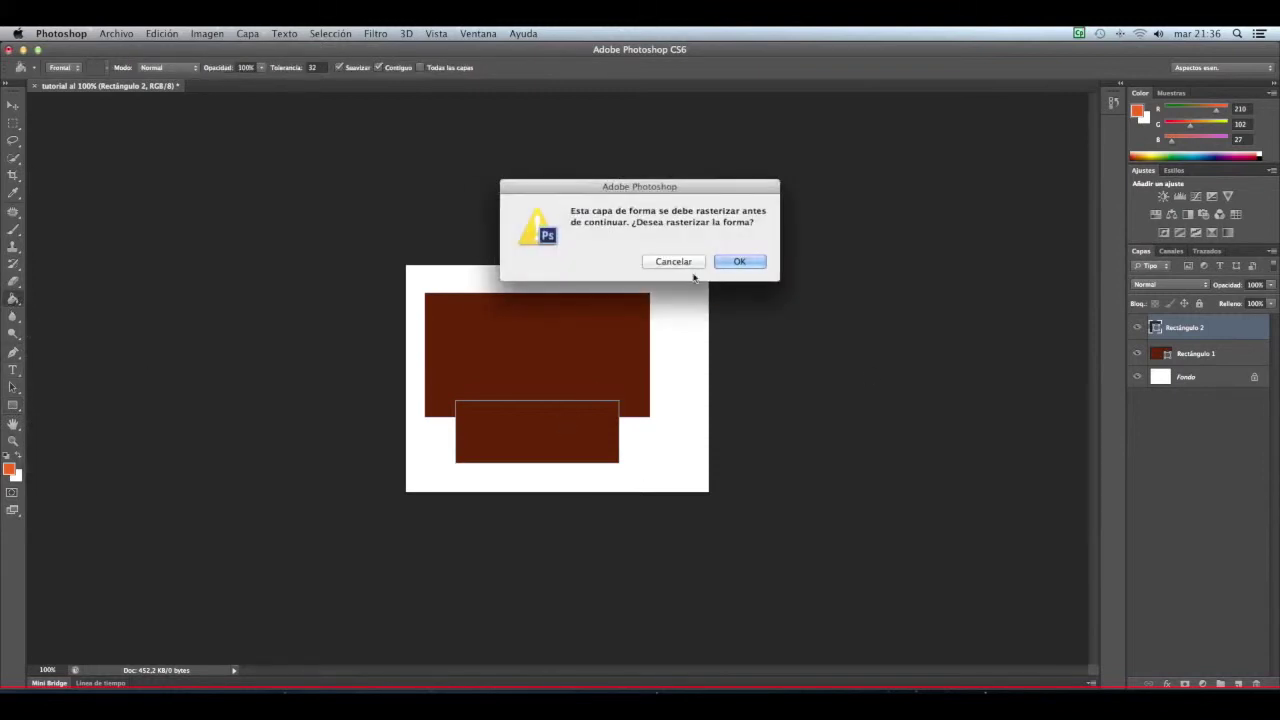
{"action": "left_click", "coordinate": [739, 261]}
{"action": "left_click", "coordinate": [604, 422]}
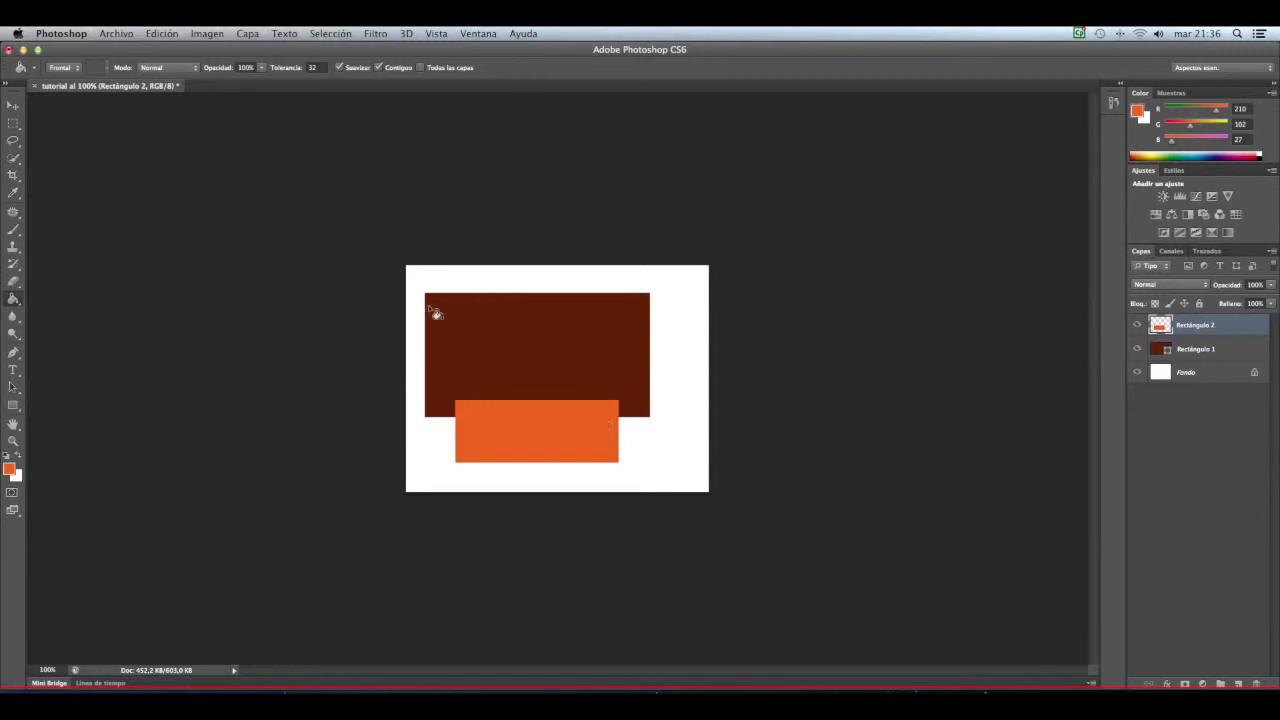
Step: Type 'WEb 2.0' on the brown rectangle and move it to the rectangle's centre
{"action": "left_click", "coordinate": [14, 368]}
{"action": "left_click", "coordinate": [10, 373]}
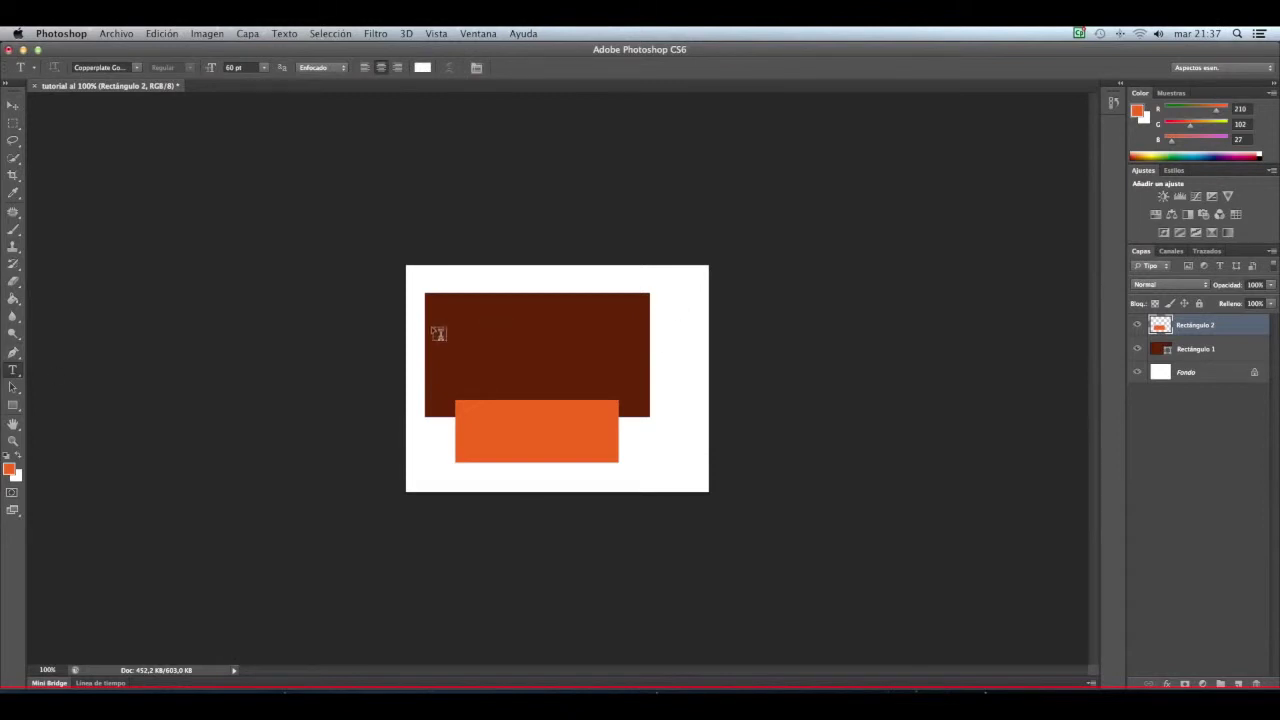
{"action": "left_click", "coordinate": [469, 348]}
{"action": "type", "text": "WEb"}
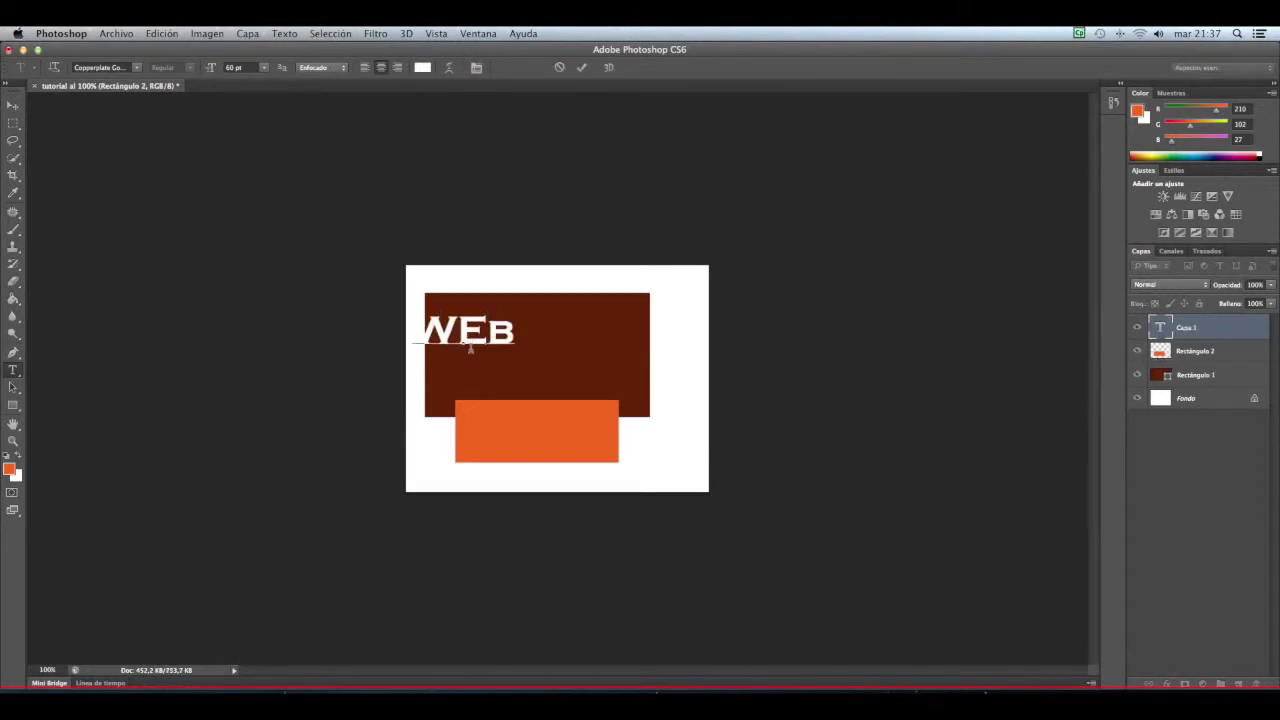
{"action": "type", "text": " 2.0"}
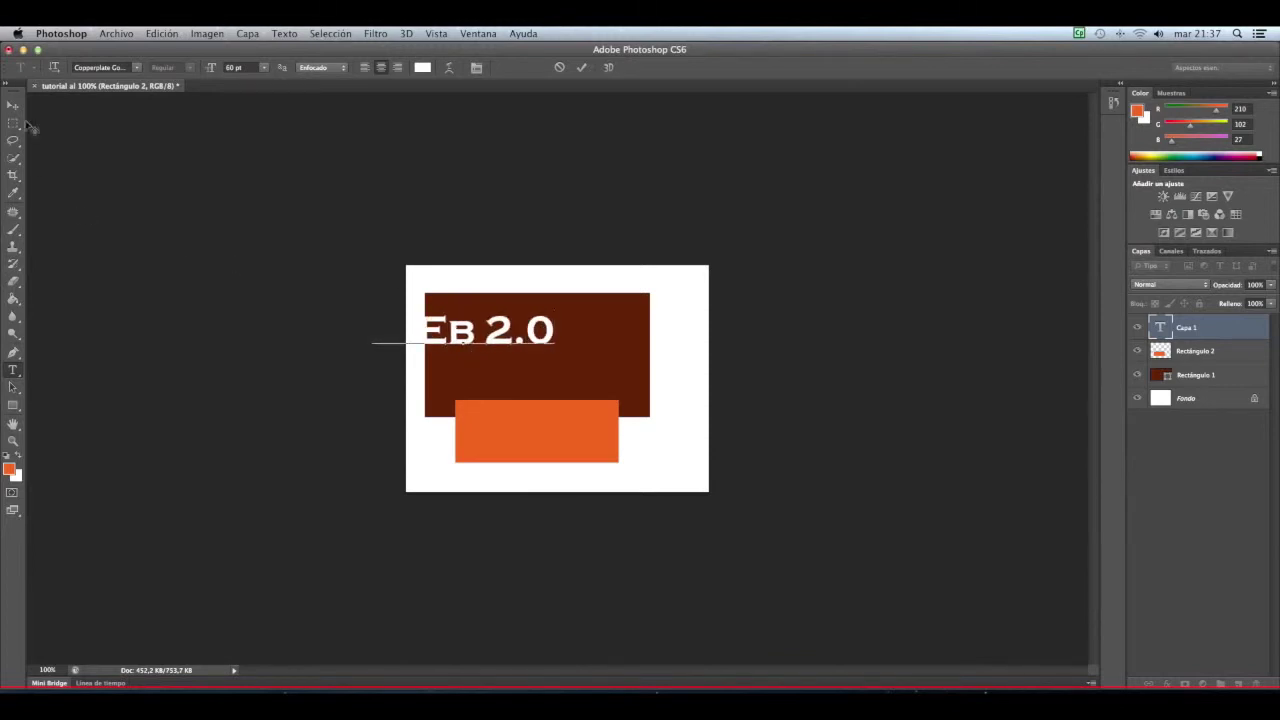
{"action": "left_click", "coordinate": [13, 105]}
{"action": "left_click_drag", "start_coordinate": [557, 340], "coordinate": [631, 357]}
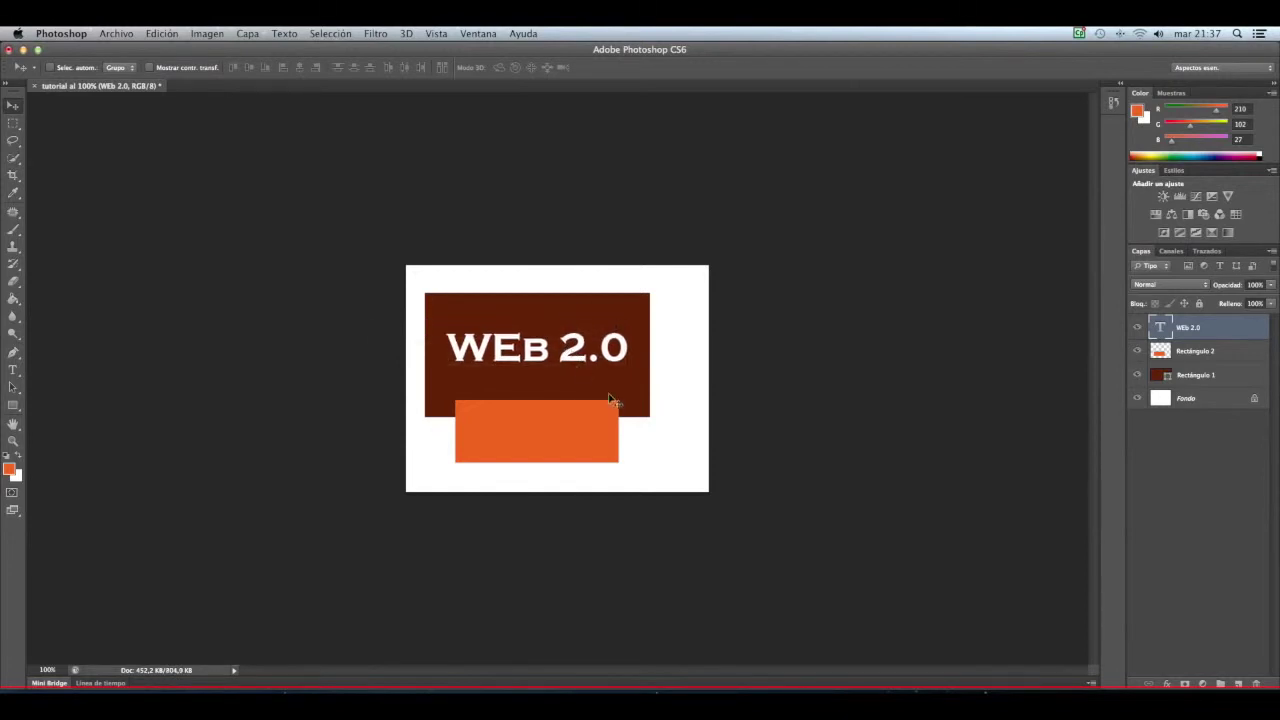
{"action": "left_click_drag", "start_coordinate": [545, 350], "coordinate": [545, 358]}
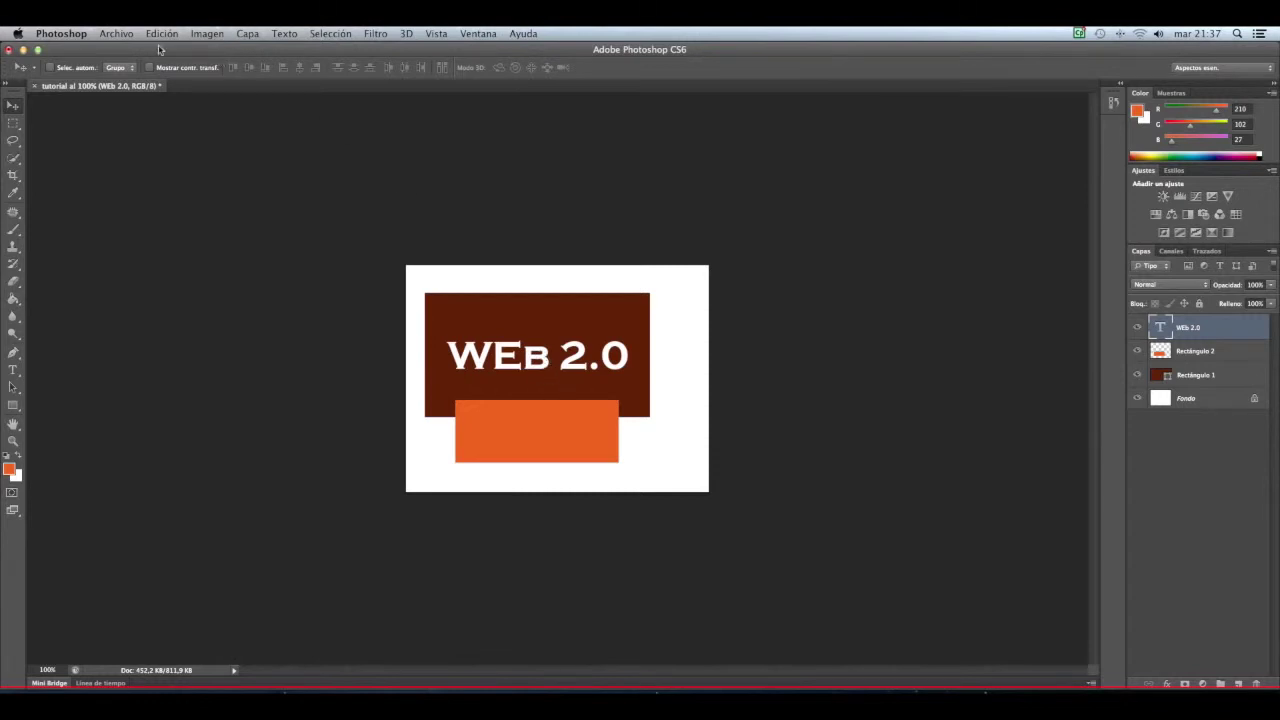
Step: Select the canvas, invert the selection, try deleting the margins, and dismiss the error
{"action": "left_click", "coordinate": [13, 124]}
{"action": "left_click_drag", "start_coordinate": [407, 266], "coordinate": [689, 477]}
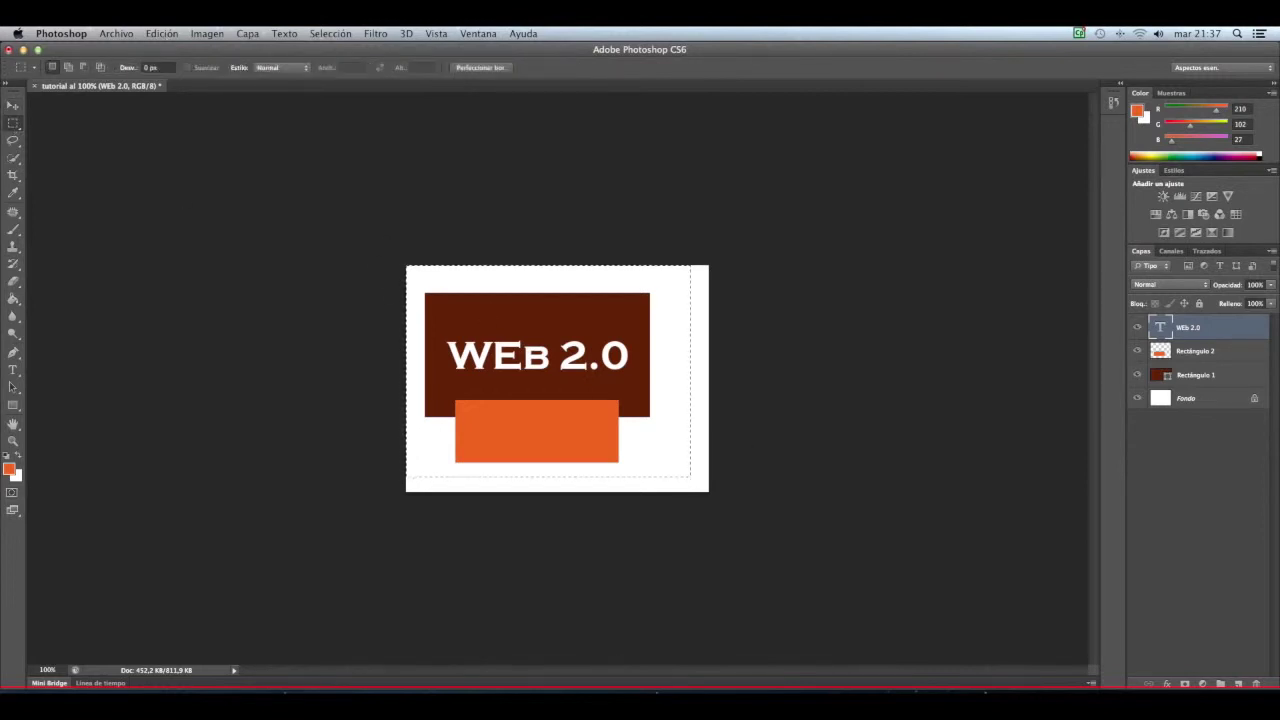
{"action": "left_click", "coordinate": [312, 35]}
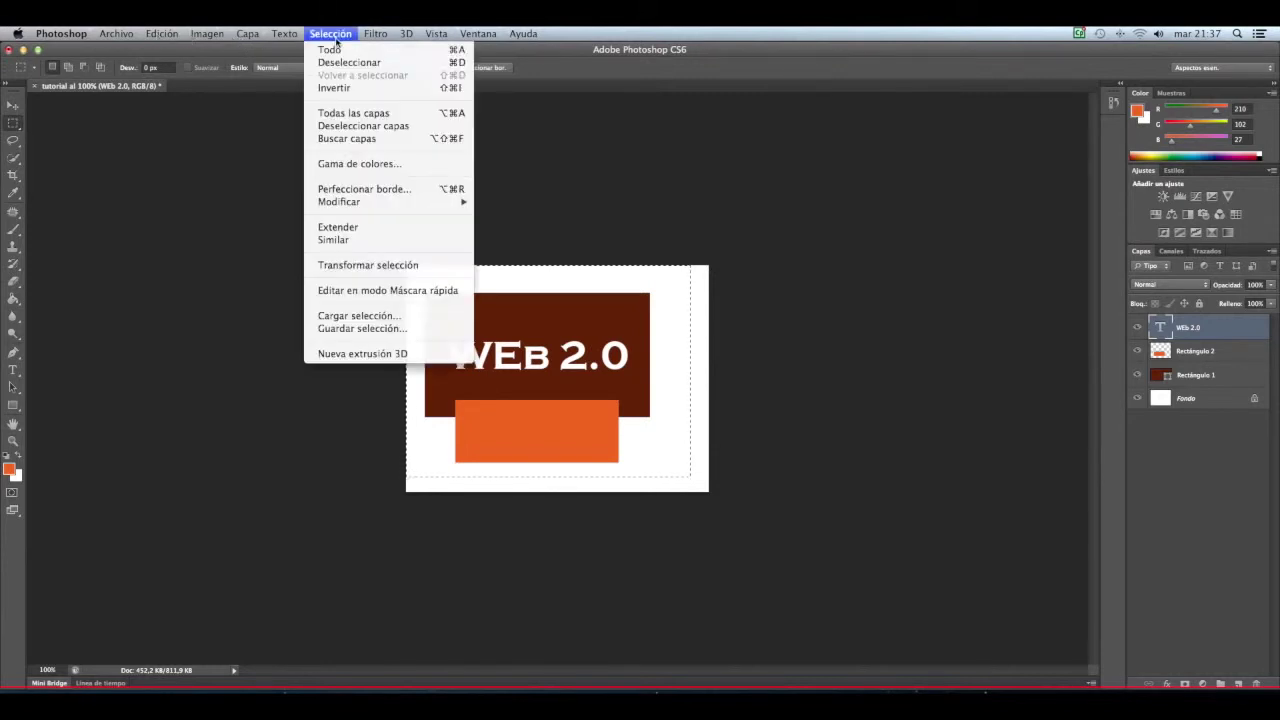
{"action": "left_click", "coordinate": [338, 89]}
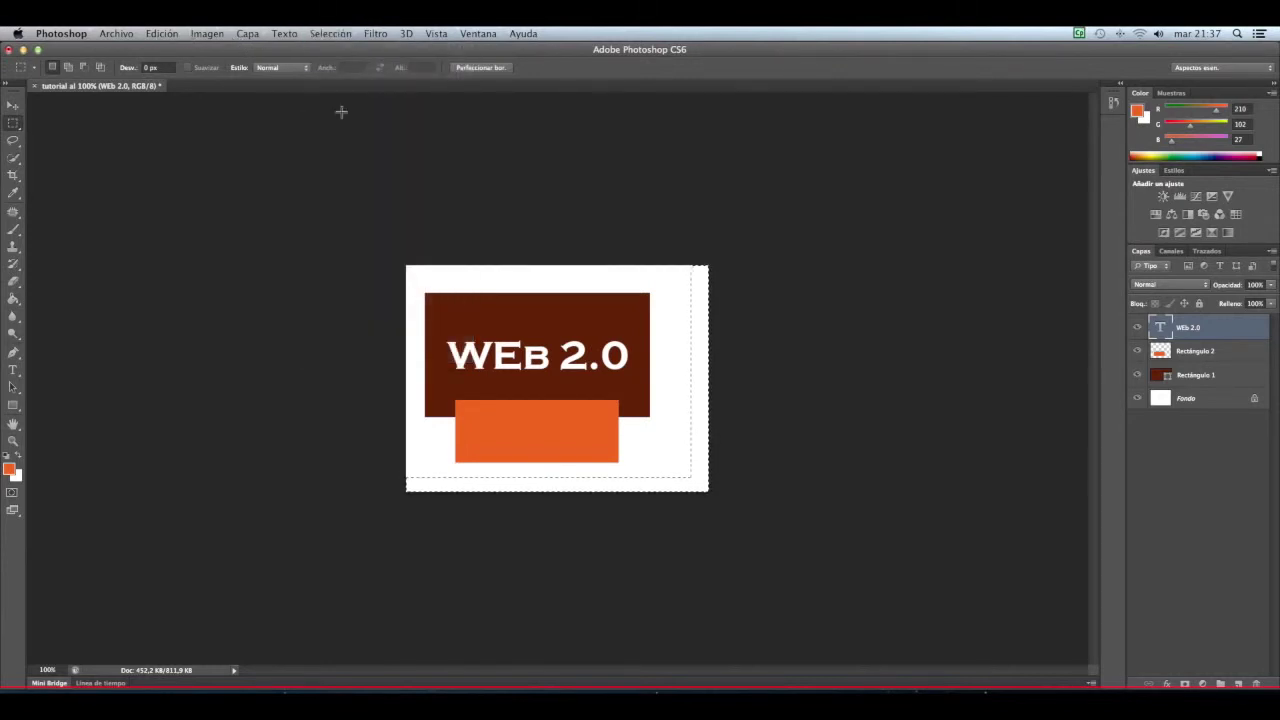
{"action": "key", "text": "Delete"}
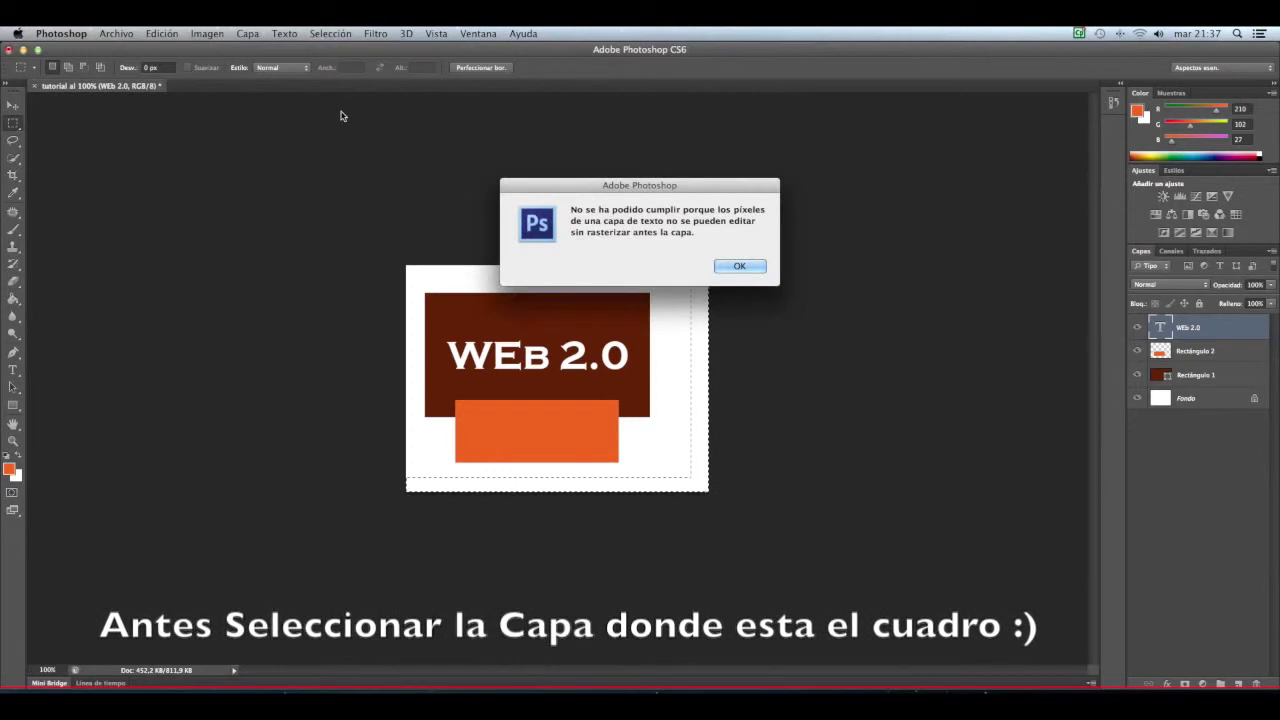
{"action": "key", "text": "Return"}
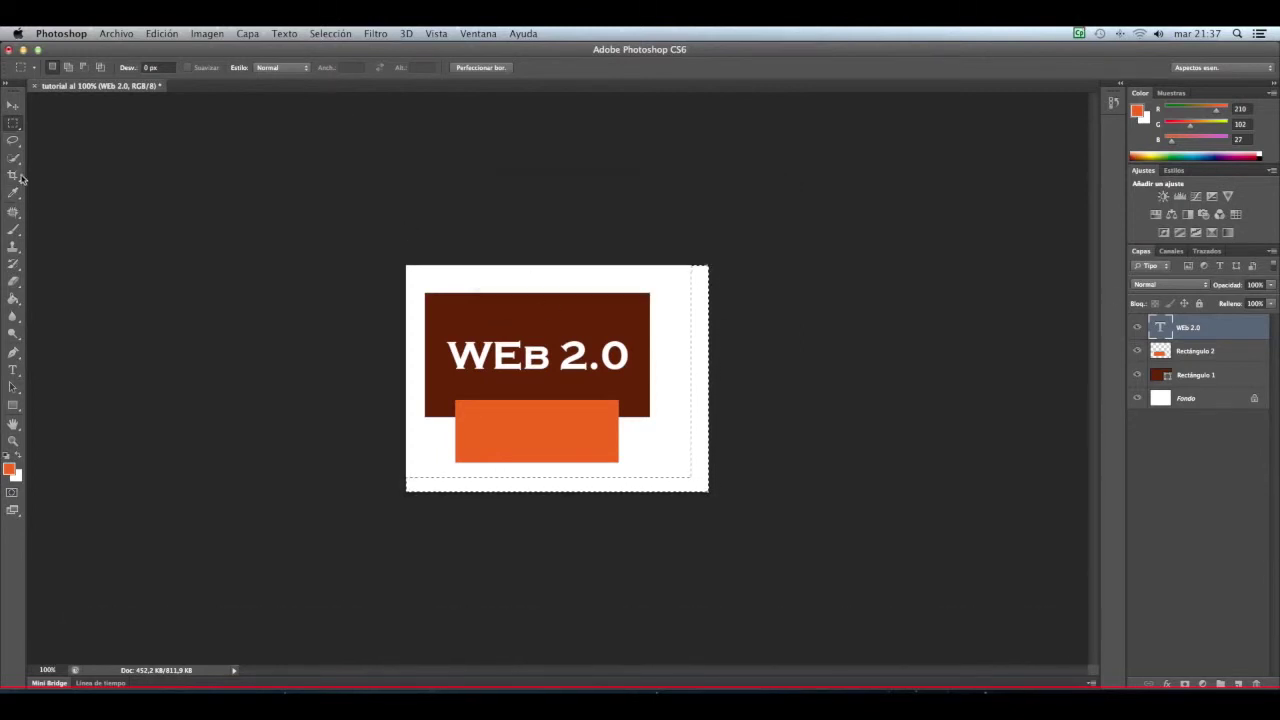
Step: Crop the canvas by pulling in the bottom-right corner and applying the crop
{"action": "left_click", "coordinate": [13, 174]}
{"action": "left_click_drag", "start_coordinate": [707, 489], "coordinate": [688, 485]}
{"action": "key", "text": "Return"}
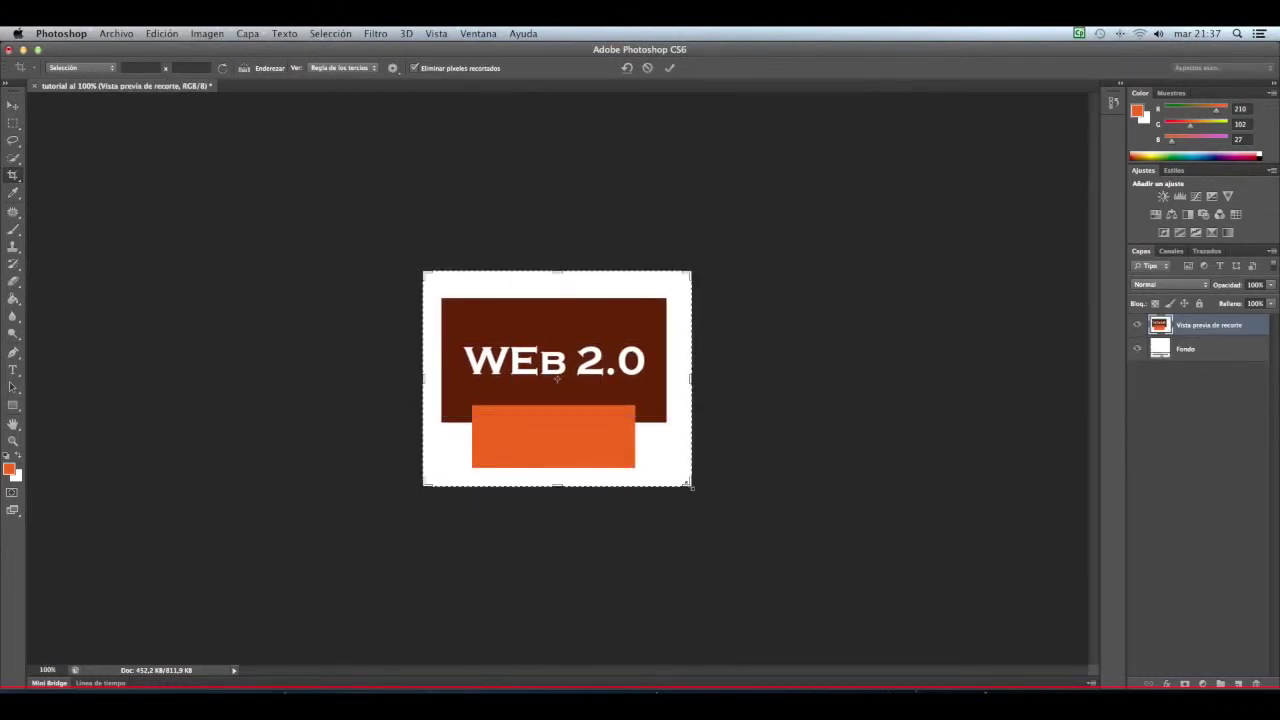
{"action": "left_click", "coordinate": [13, 122]}
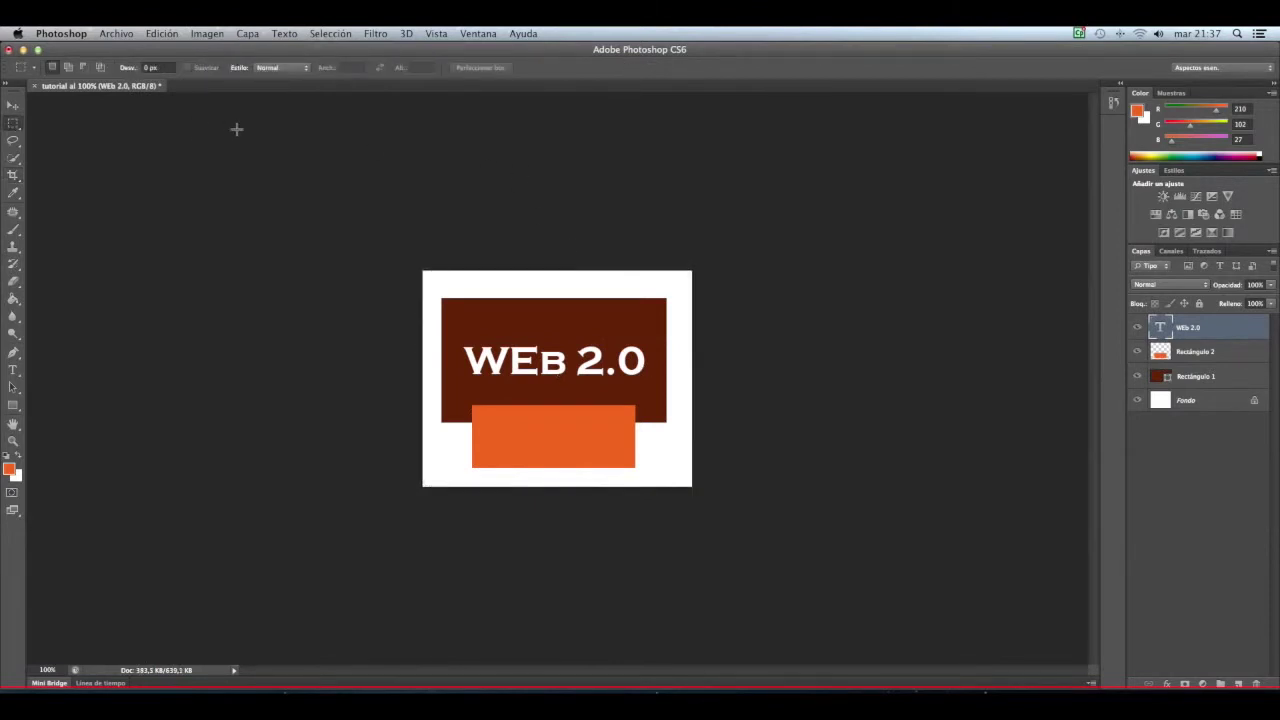
Step: Type TUTORIAL inside the orange rectangle as a new text layer
{"action": "left_click", "coordinate": [13, 370]}
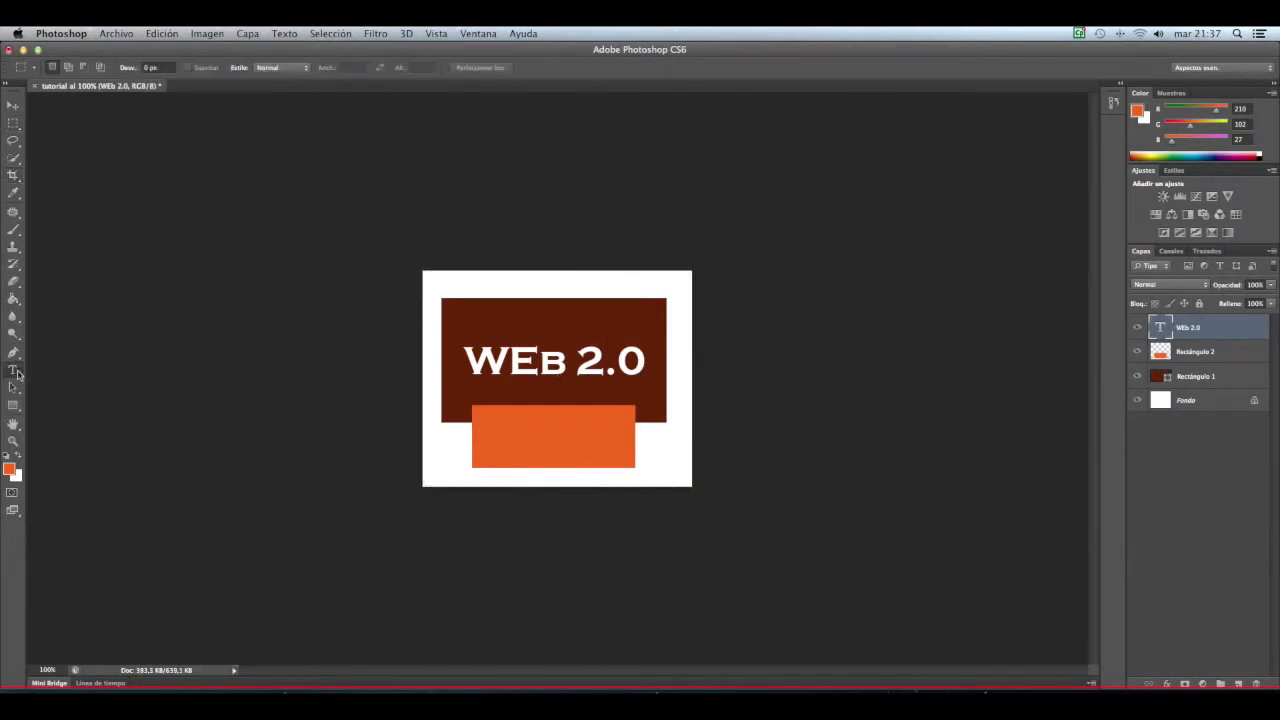
{"action": "left_click", "coordinate": [523, 436]}
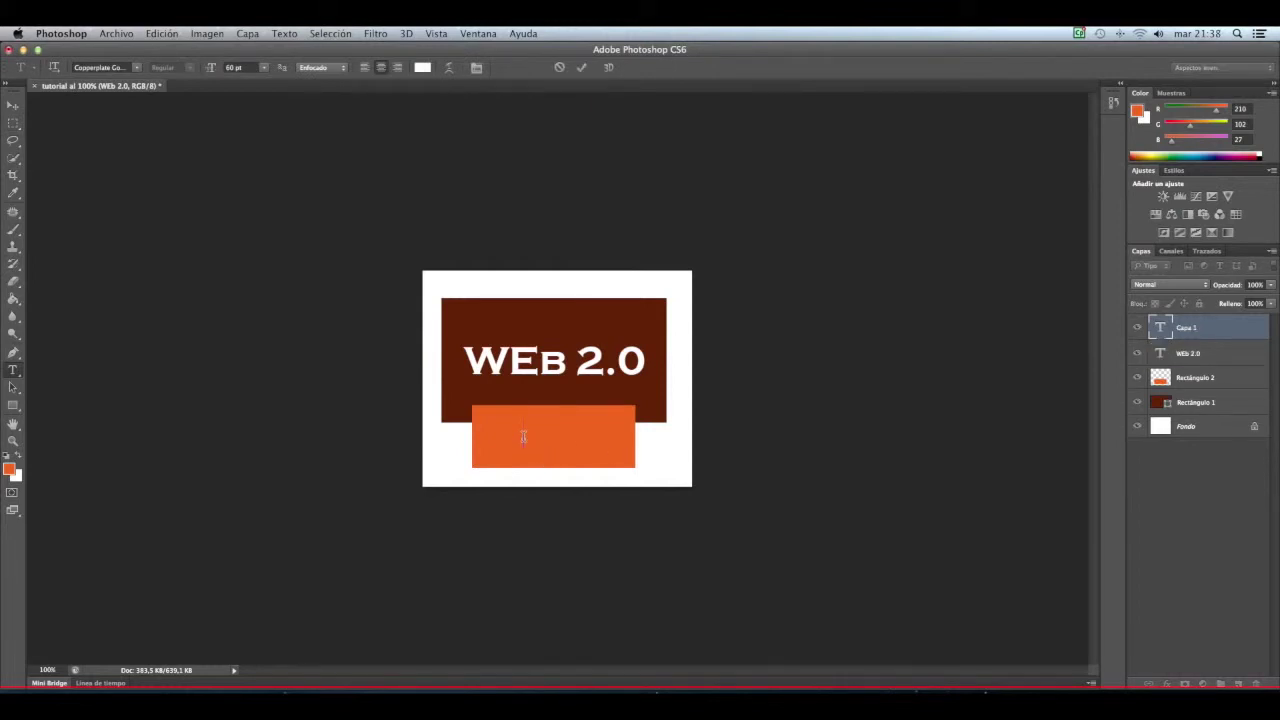
{"action": "type", "text": "TU"}
{"action": "type", "text": "TORIAL"}
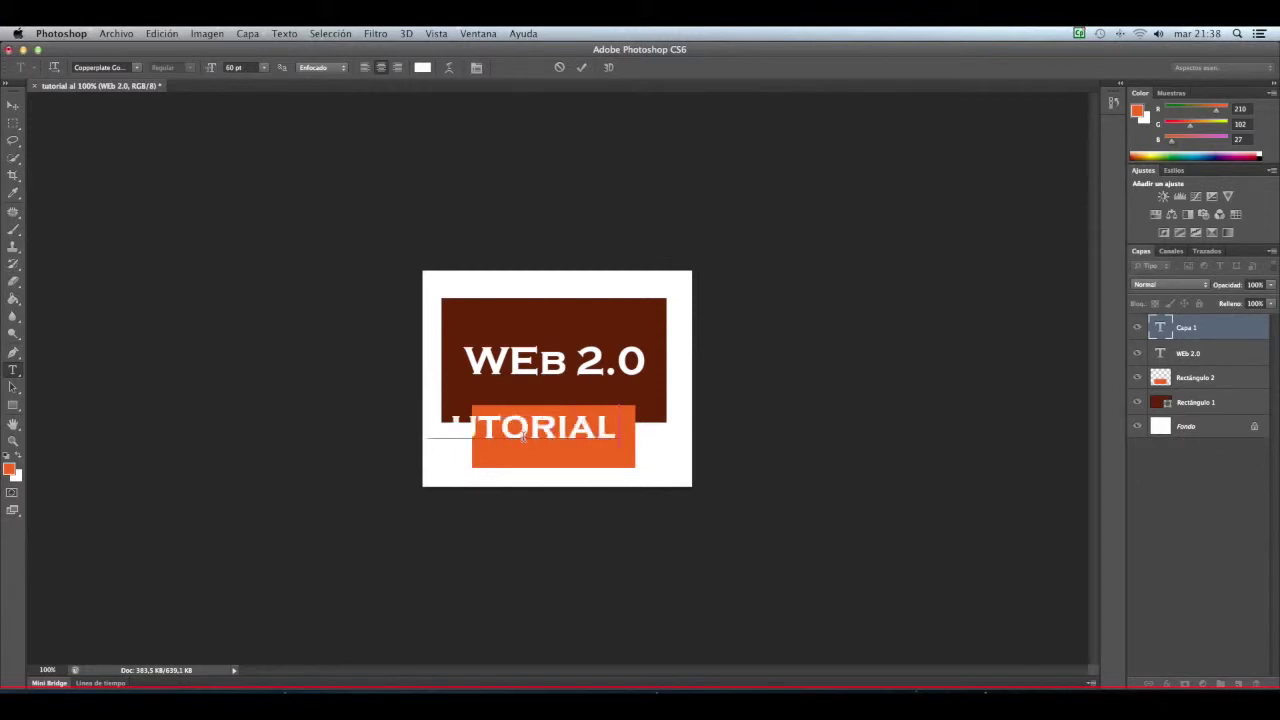
Step: Set TUTORIAL to 24 pt and centre it in the orange rectangle
{"action": "left_click_drag", "start_coordinate": [613, 428], "coordinate": [354, 421]}
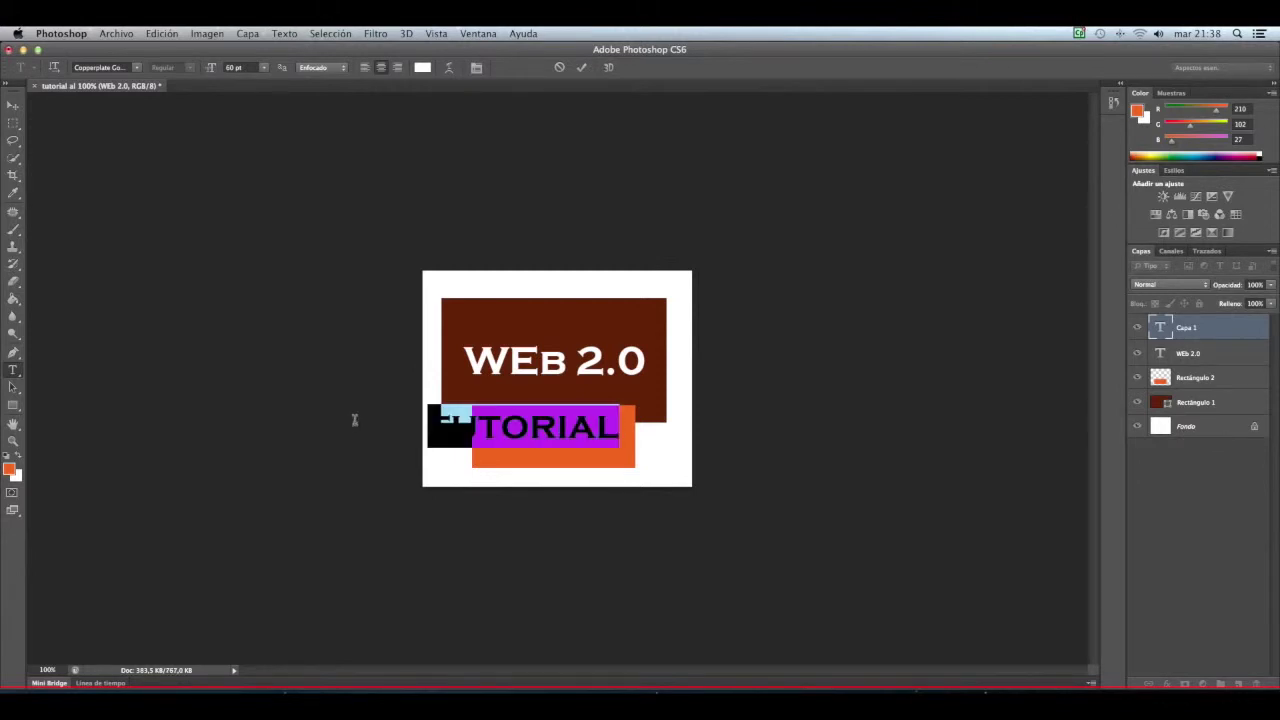
{"action": "left_click", "coordinate": [264, 67]}
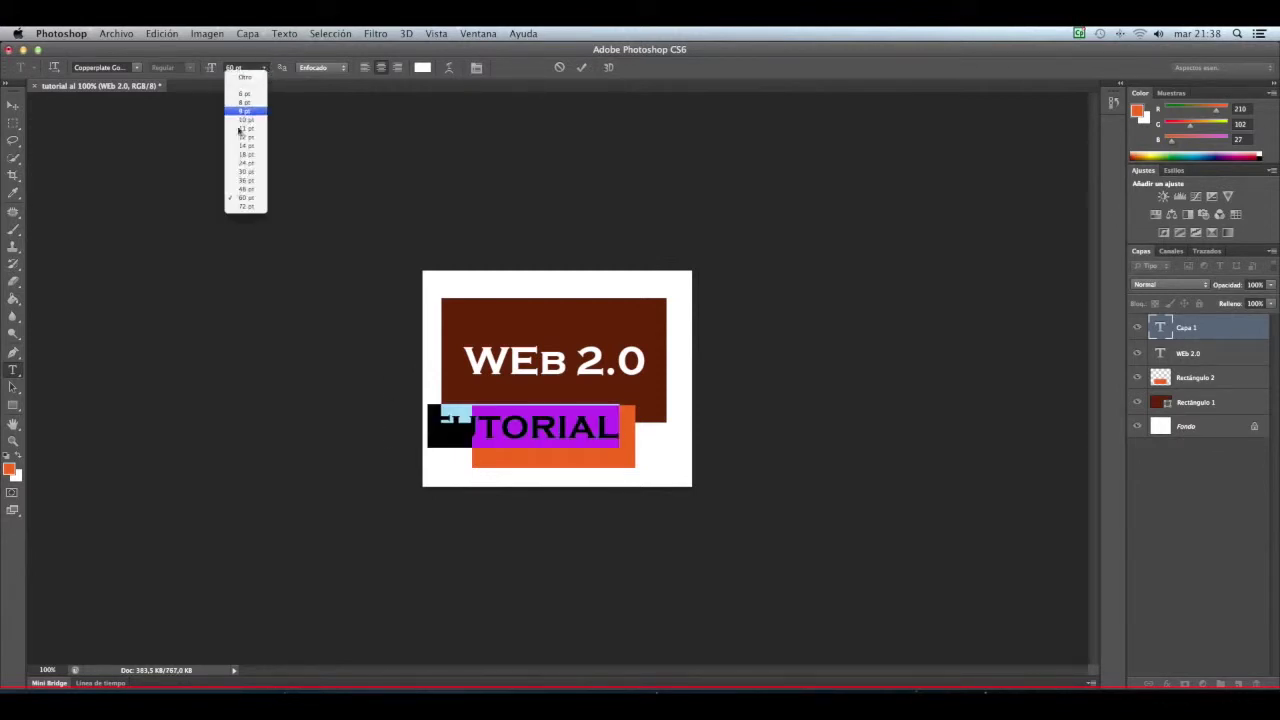
{"action": "left_click", "coordinate": [246, 139]}
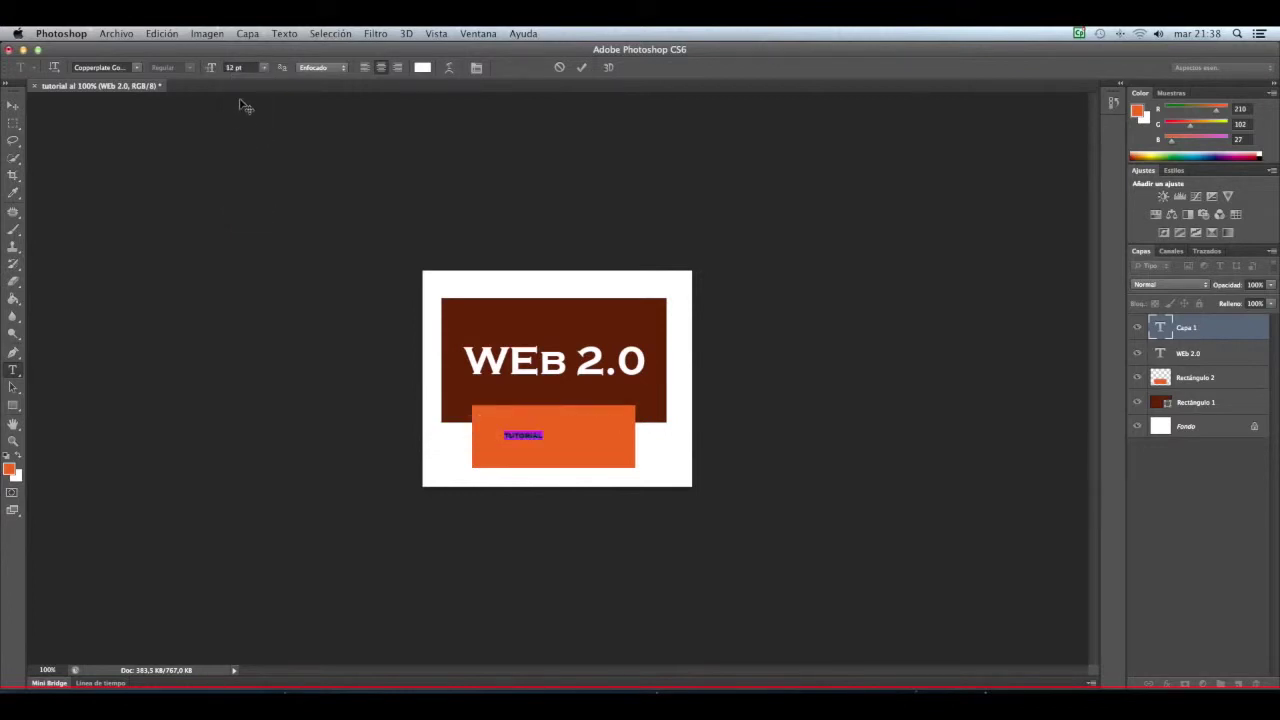
{"action": "left_click", "coordinate": [266, 68]}
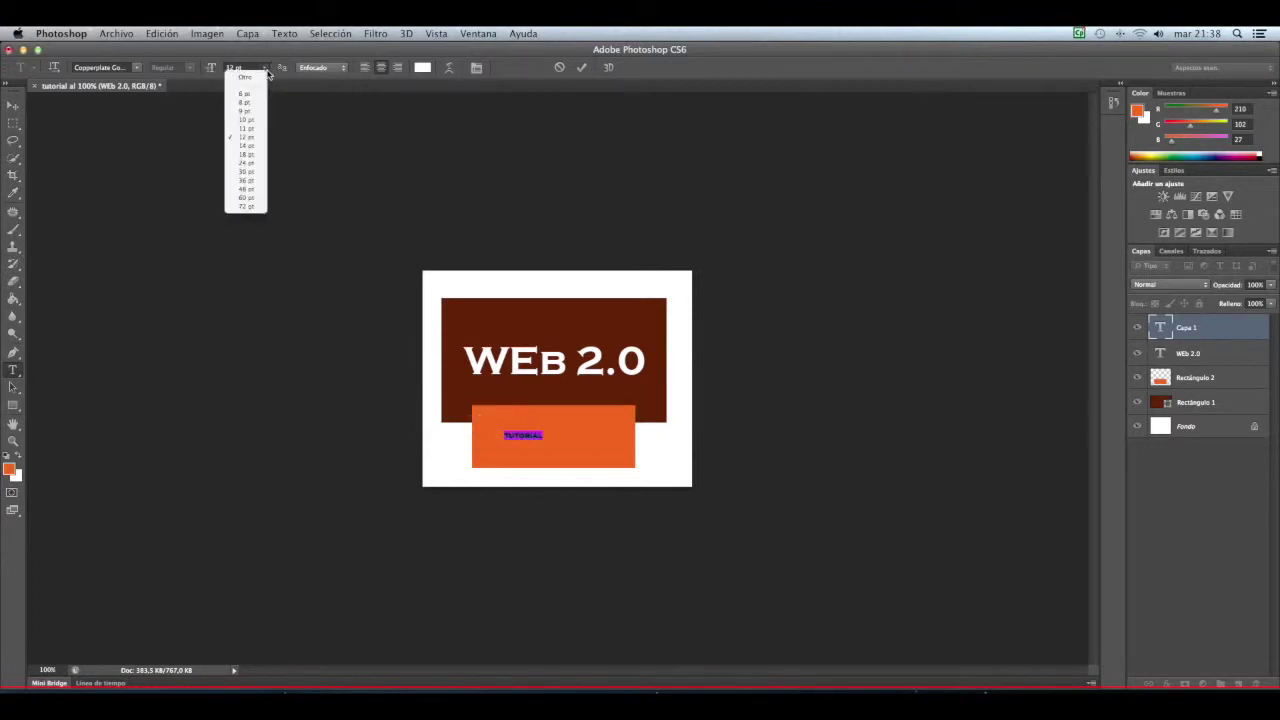
{"action": "left_click", "coordinate": [246, 163]}
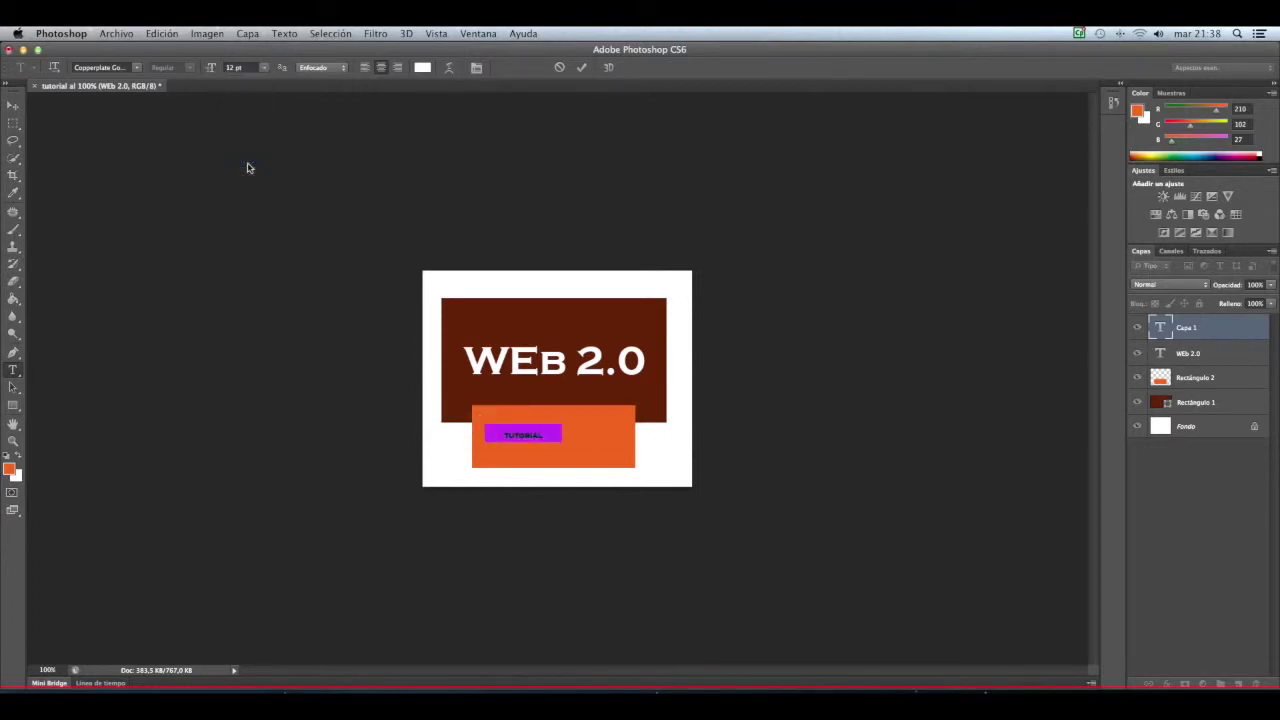
{"action": "left_click", "coordinate": [13, 106]}
{"action": "left_click_drag", "start_coordinate": [528, 441], "coordinate": [559, 449]}
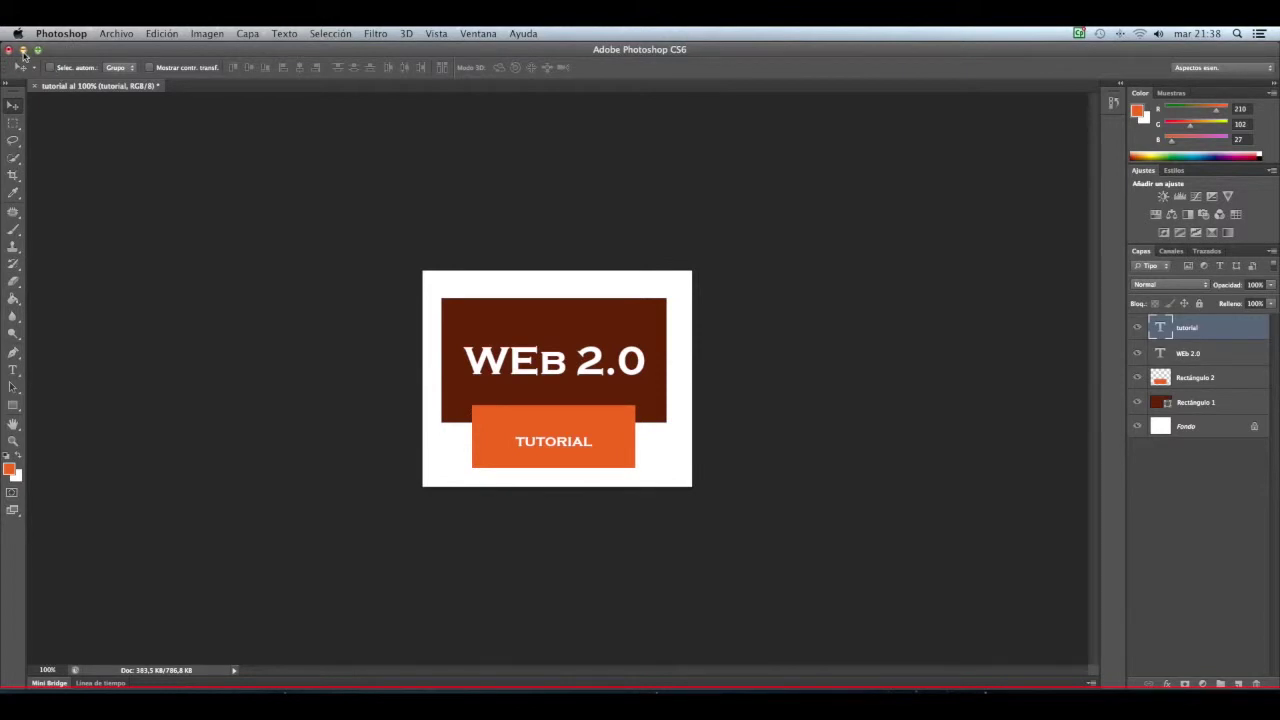
Step: Minimize Photoshop and stop the screen recording
{"action": "left_click", "coordinate": [23, 50]}
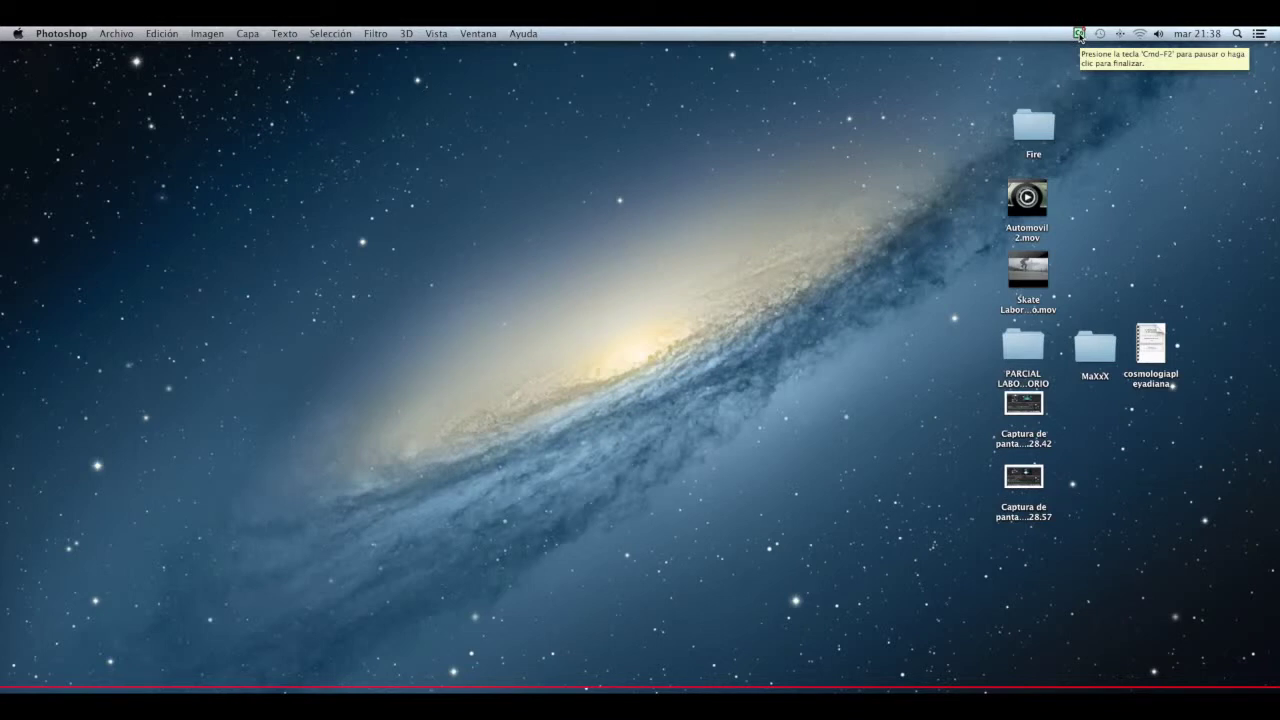
{"action": "left_click", "coordinate": [1080, 36]}
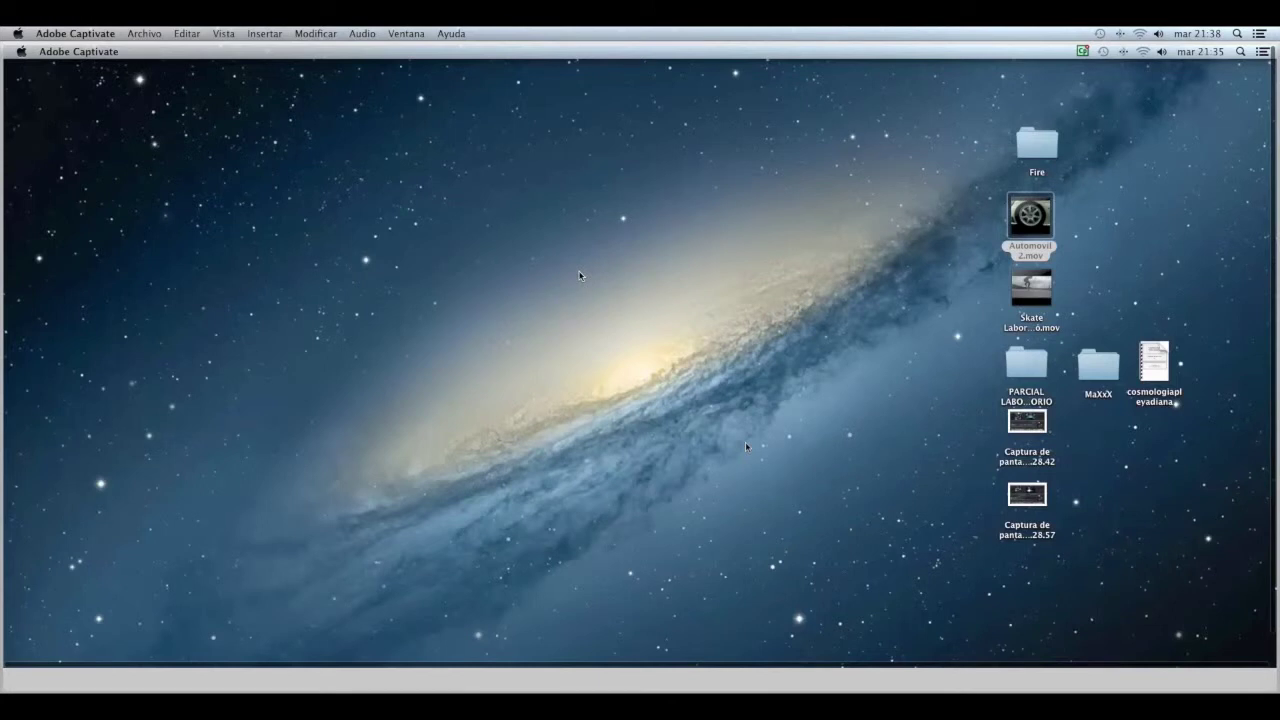
Step: Pause the preview and skim through the rasterize step to the WEB text
{"action": "left_click", "coordinate": [14, 683]}
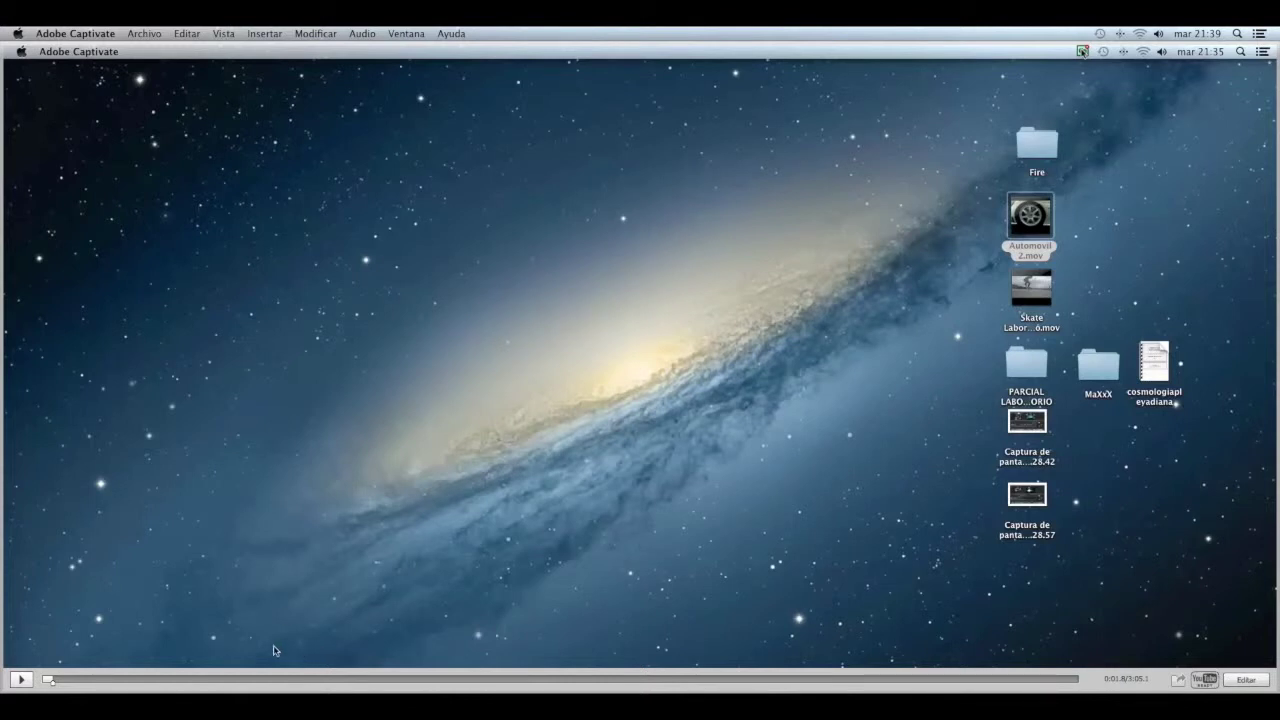
{"action": "left_click_drag", "start_coordinate": [55, 685], "coordinate": [92, 683]}
{"action": "left_click", "coordinate": [283, 684]}
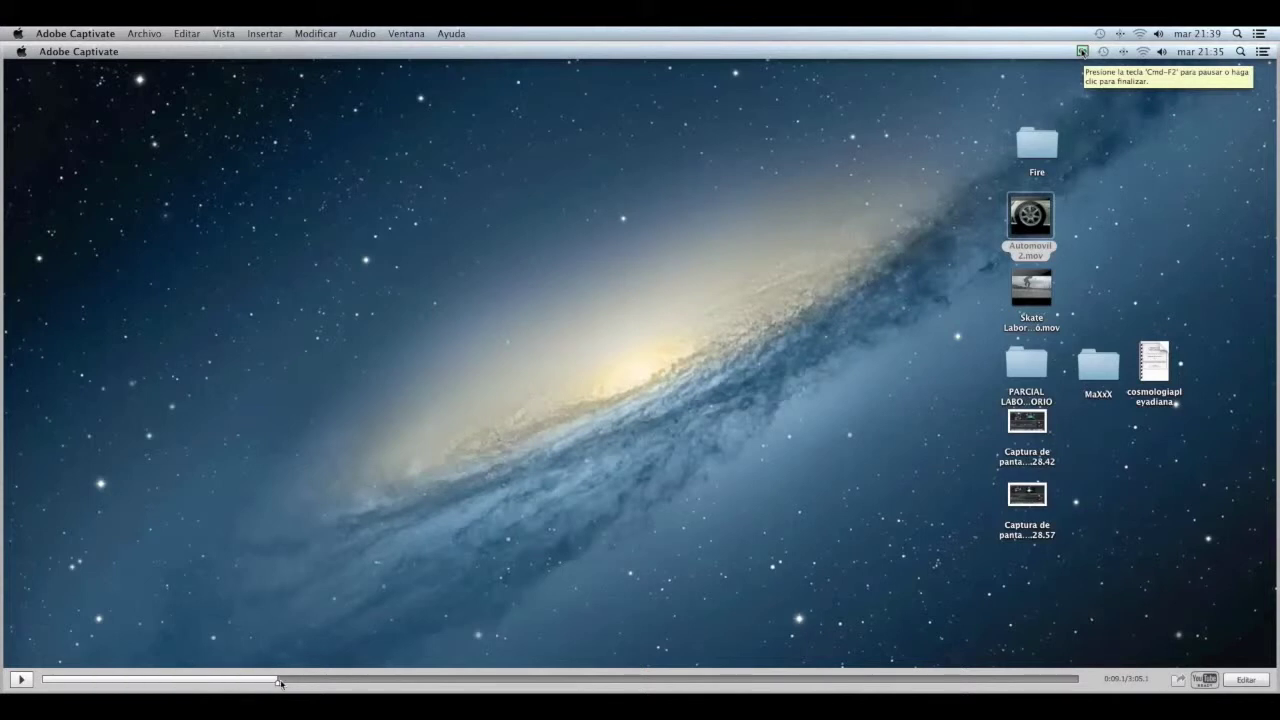
{"action": "left_click_drag", "start_coordinate": [280, 684], "coordinate": [397, 683]}
{"action": "left_click", "coordinate": [493, 683]}
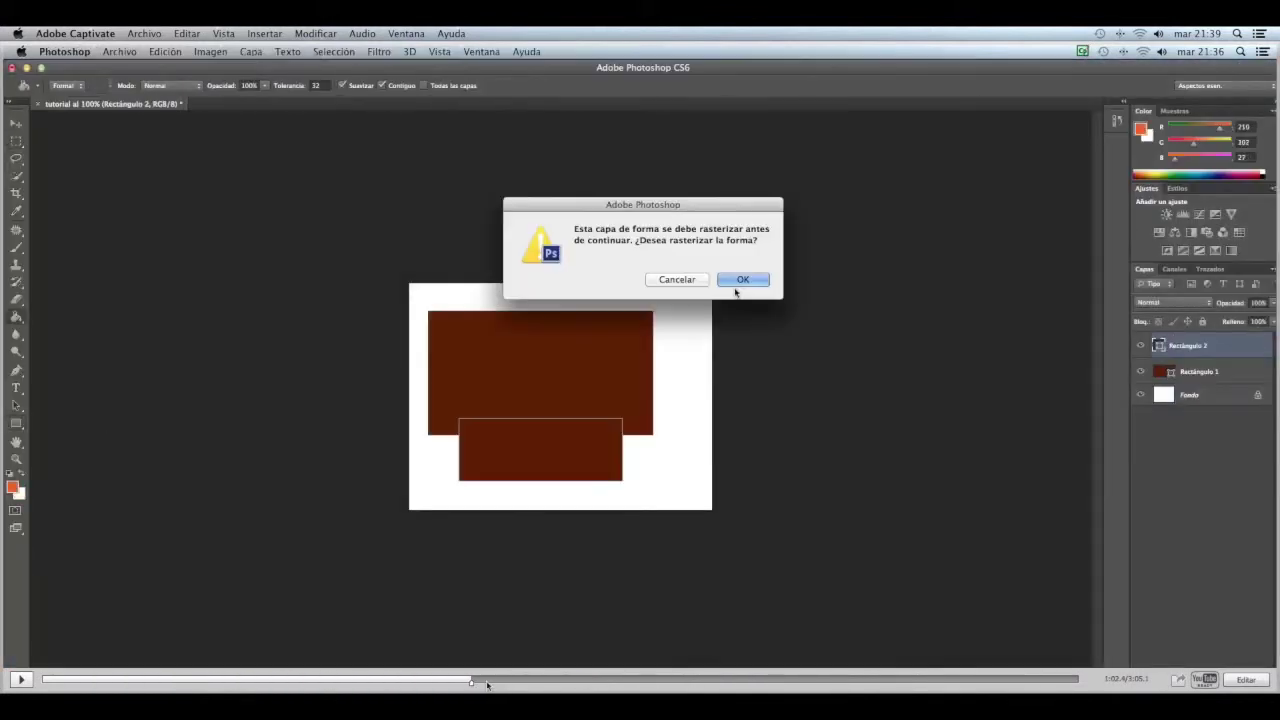
{"action": "left_click", "coordinate": [567, 682]}
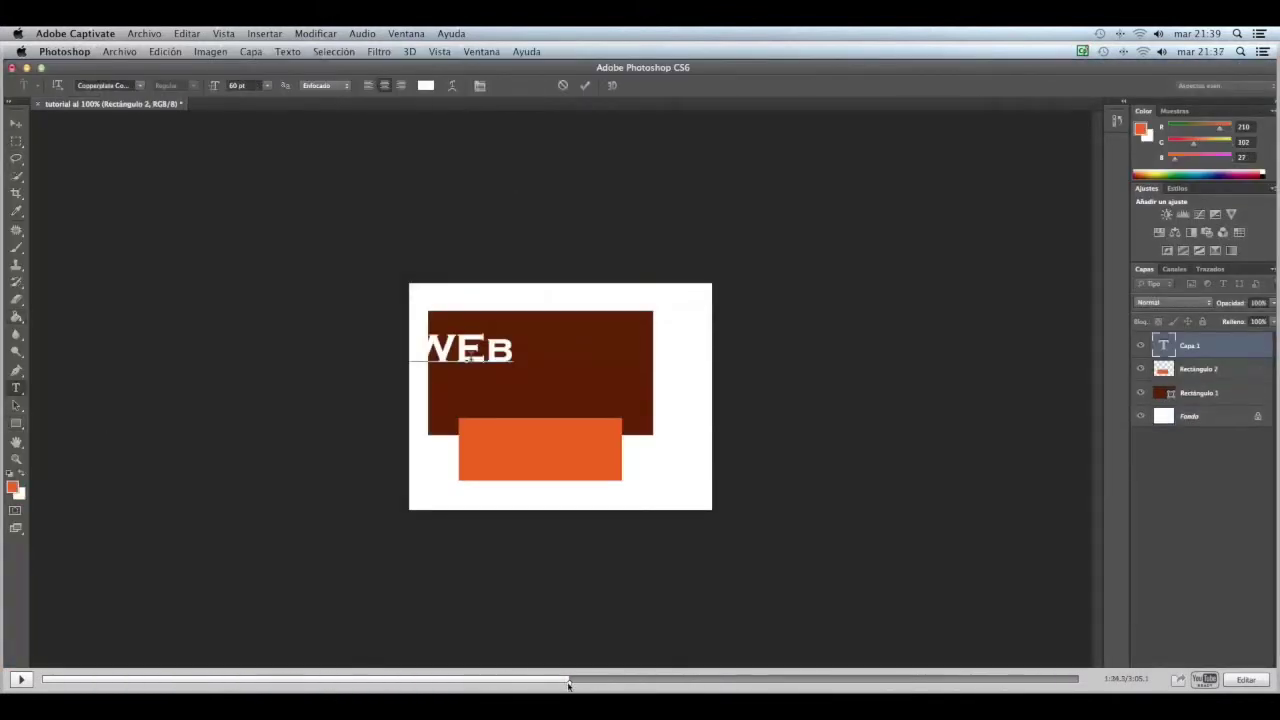
{"action": "left_click", "coordinate": [668, 684]}
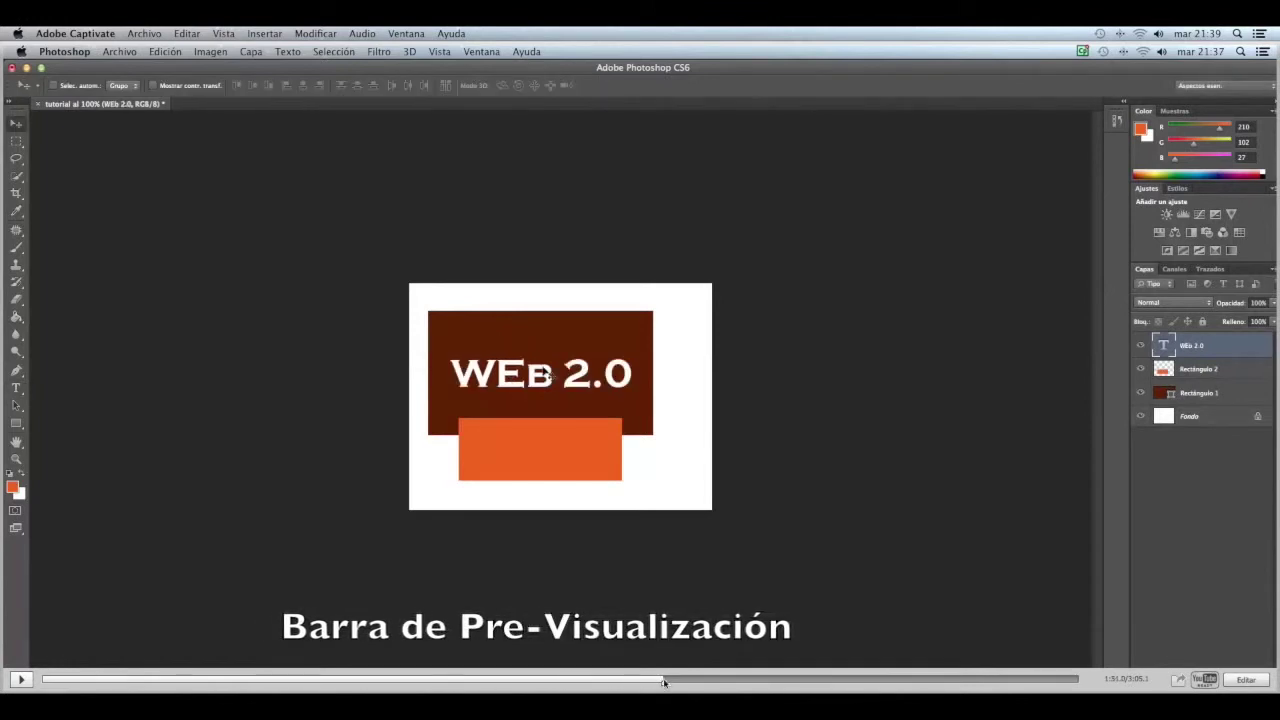
Step: Skim past the finished WEb 2.0 and centred TUTORIAL text to the recording's end
{"action": "left_click", "coordinate": [742, 684]}
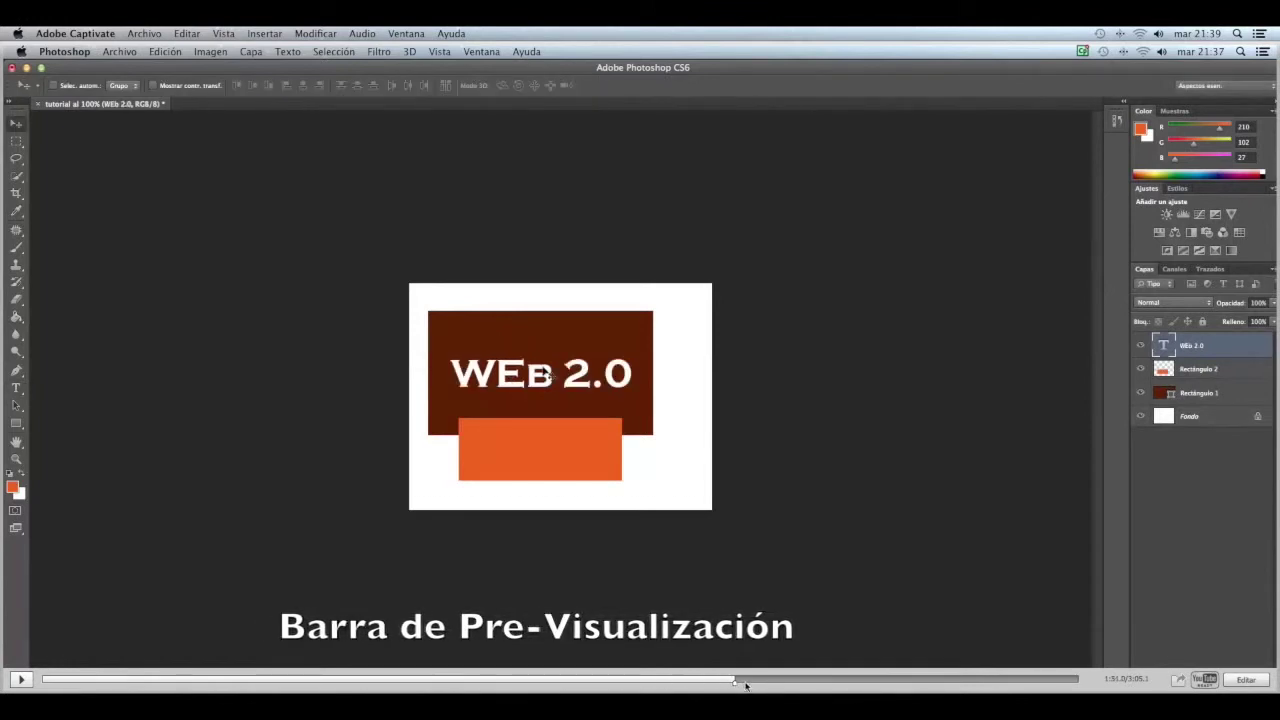
{"action": "left_click", "coordinate": [834, 686]}
{"action": "left_click", "coordinate": [866, 685]}
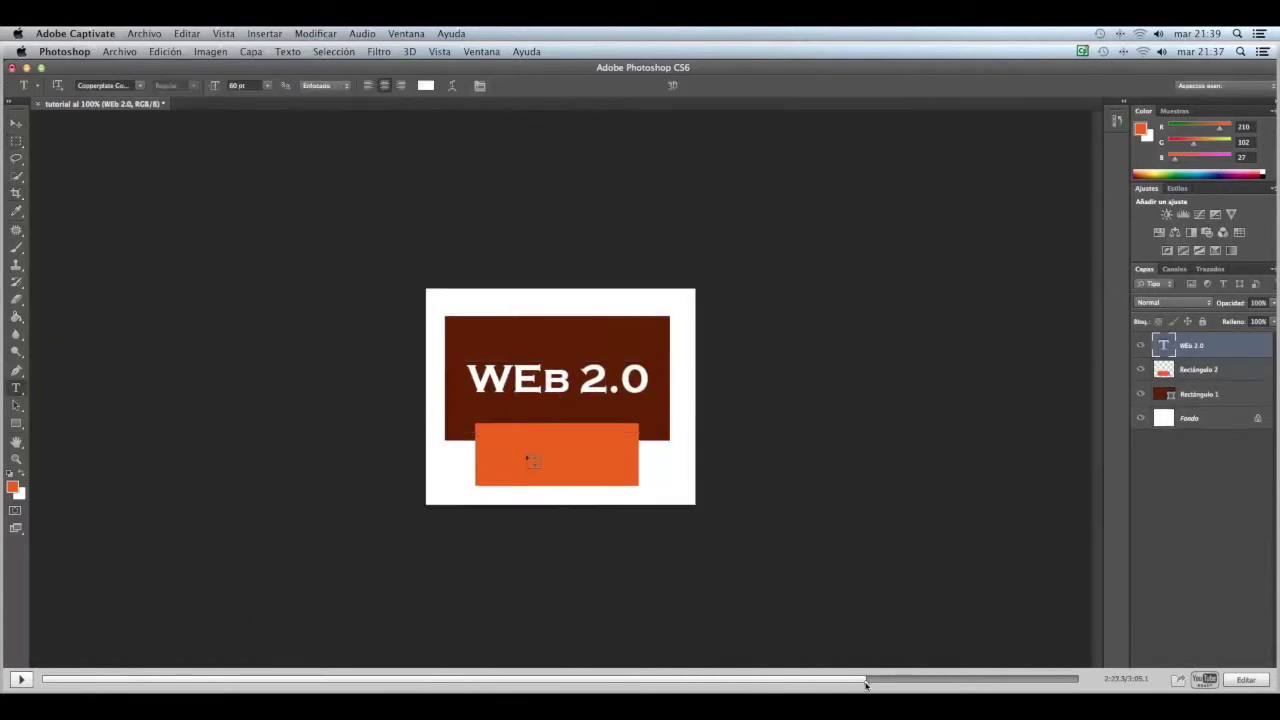
{"action": "left_click", "coordinate": [922, 684]}
{"action": "left_click", "coordinate": [957, 684]}
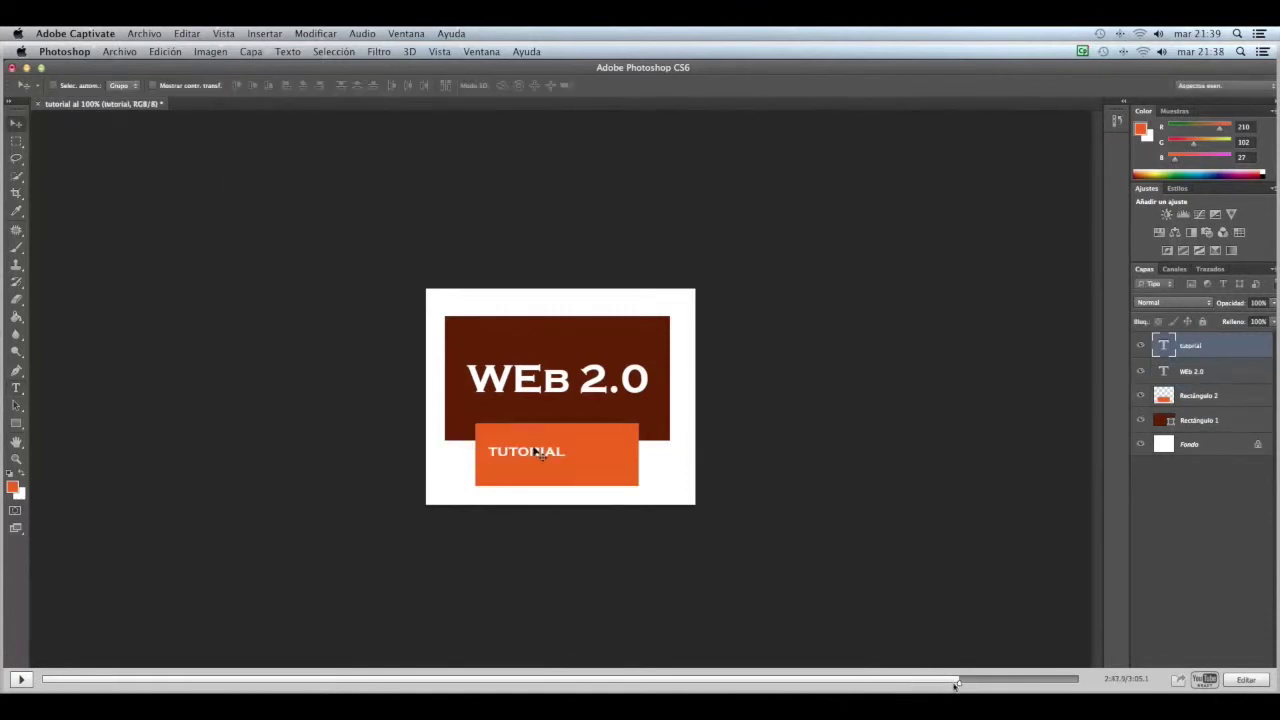
{"action": "left_click", "coordinate": [1009, 685]}
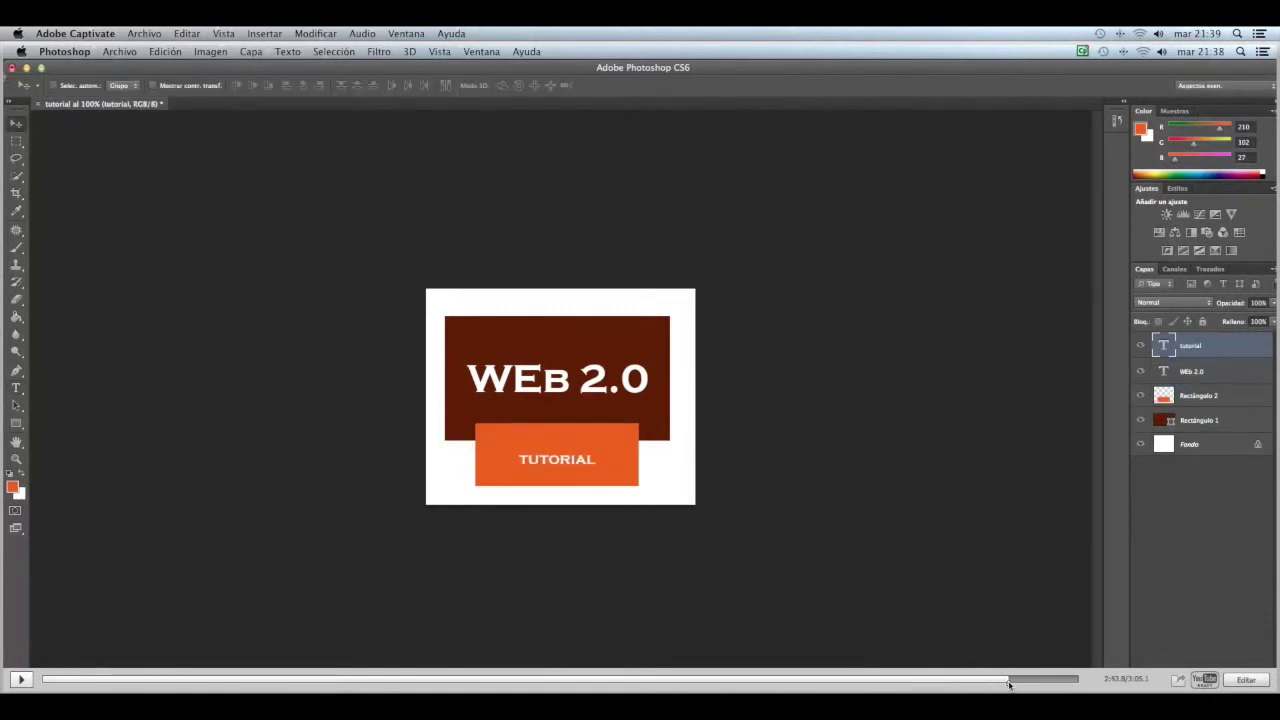
{"action": "left_click", "coordinate": [1041, 684]}
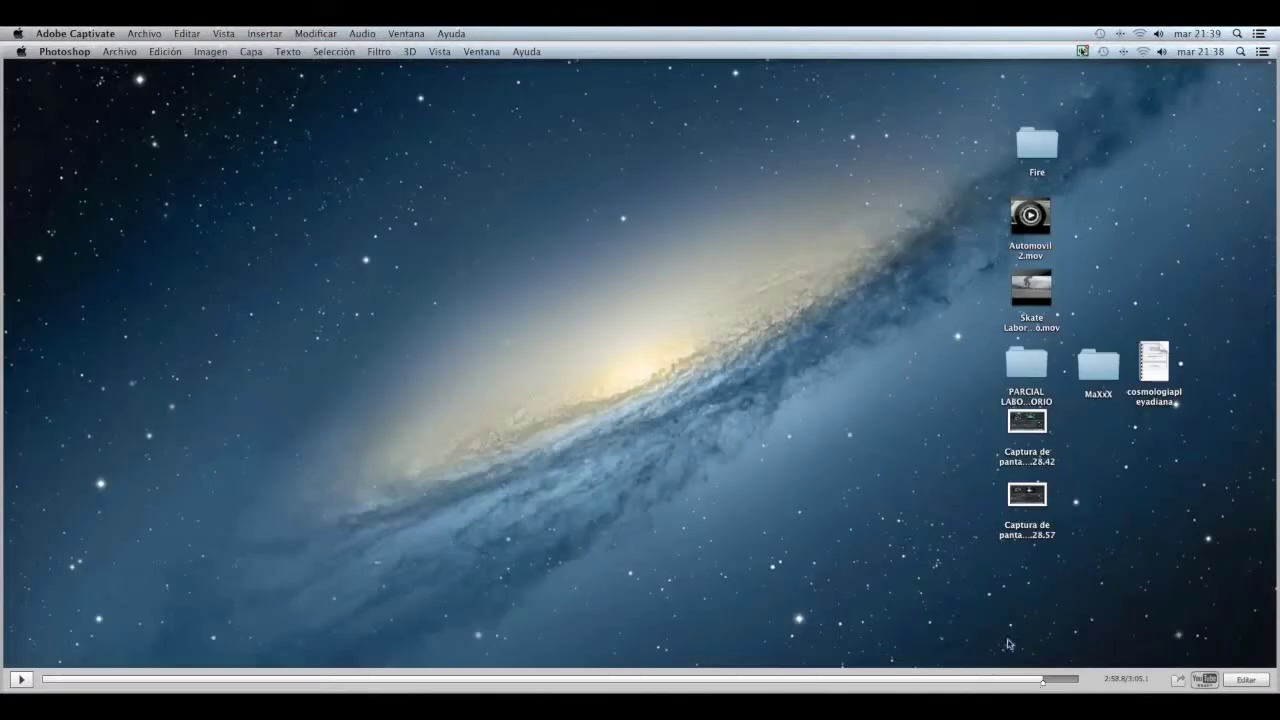
Step: Open the recording in the editor and set the stage zoom to 50 percent
{"action": "left_click", "coordinate": [1243, 681]}
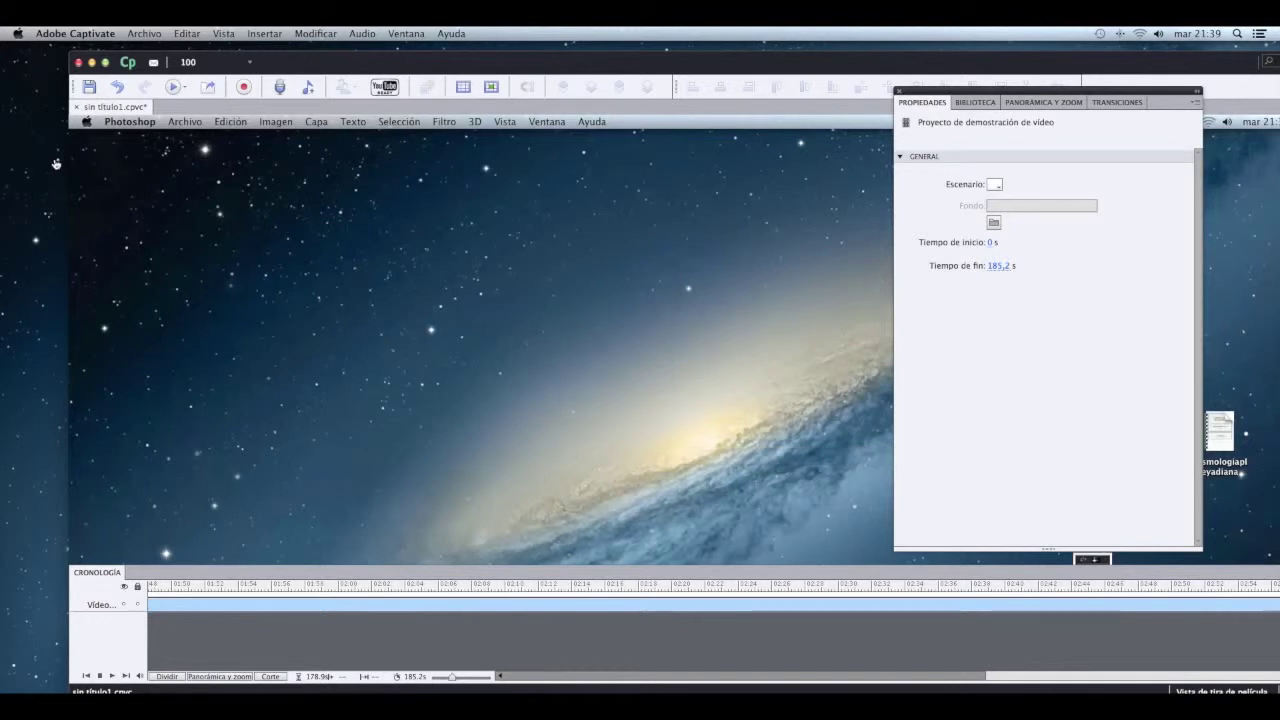
{"action": "left_click_drag", "start_coordinate": [428, 66], "coordinate": [389, 70]}
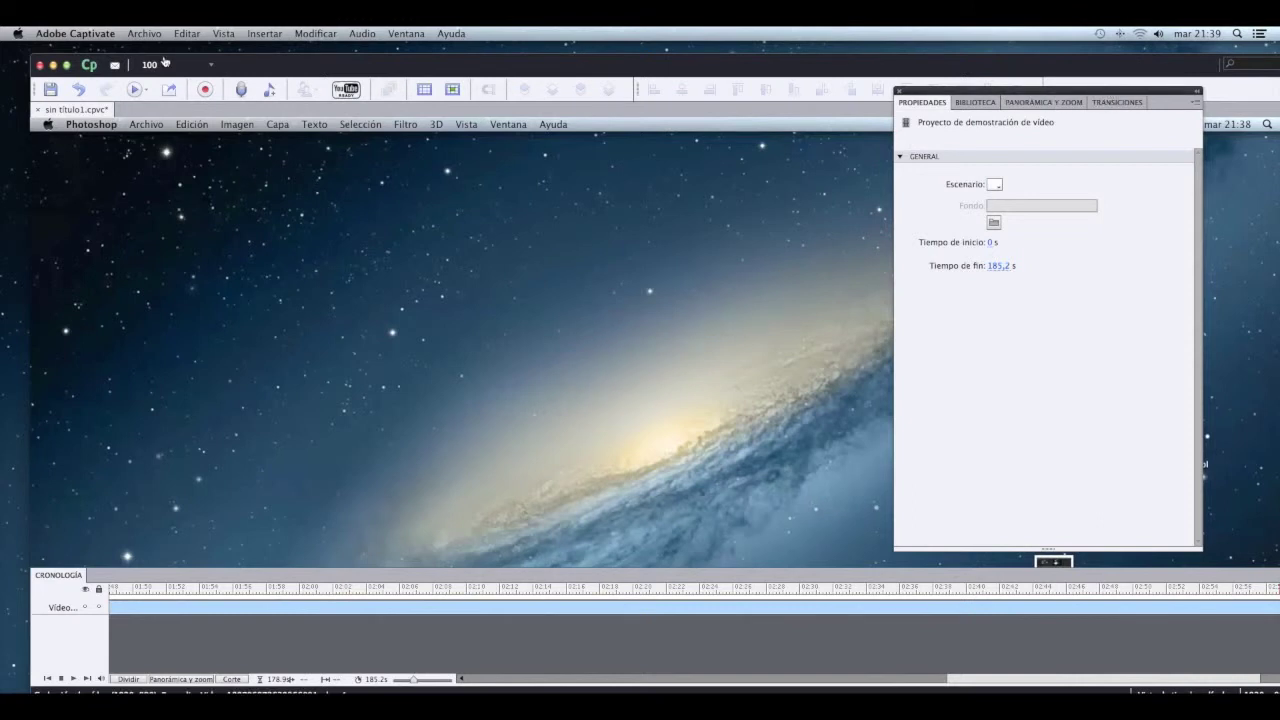
{"action": "left_click", "coordinate": [200, 65]}
{"action": "left_click", "coordinate": [141, 93]}
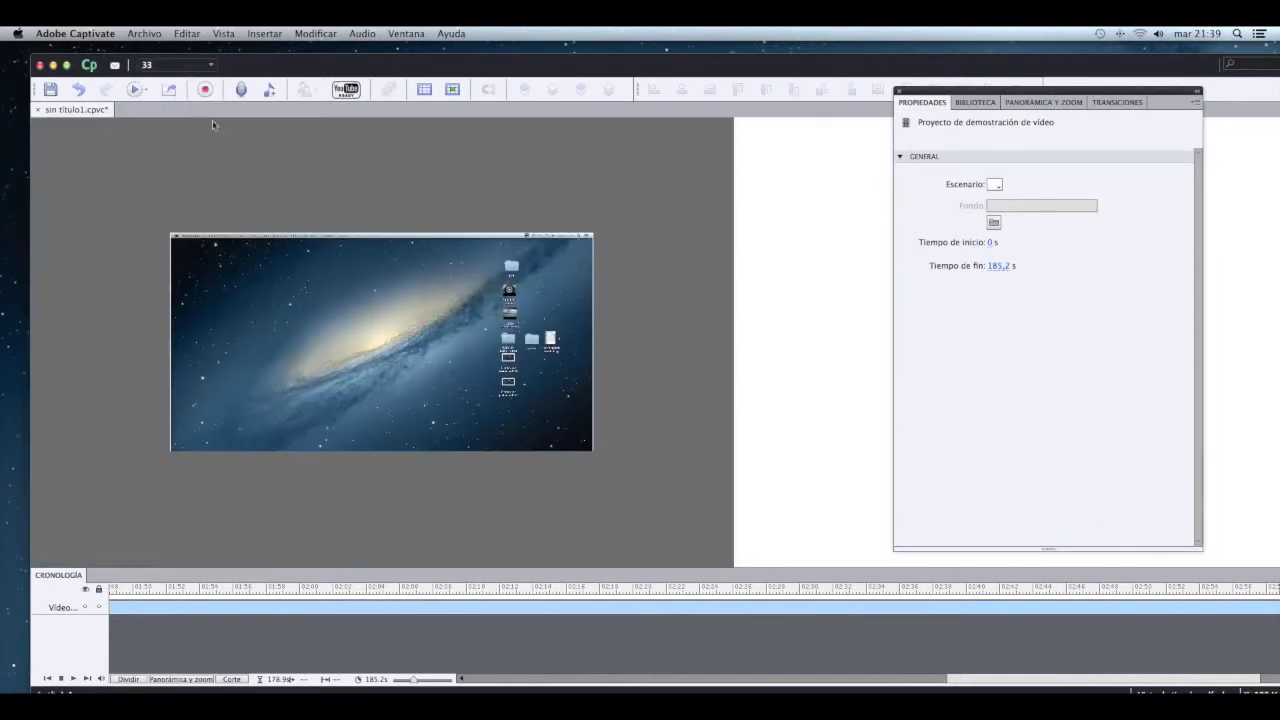
{"action": "left_click", "coordinate": [180, 64]}
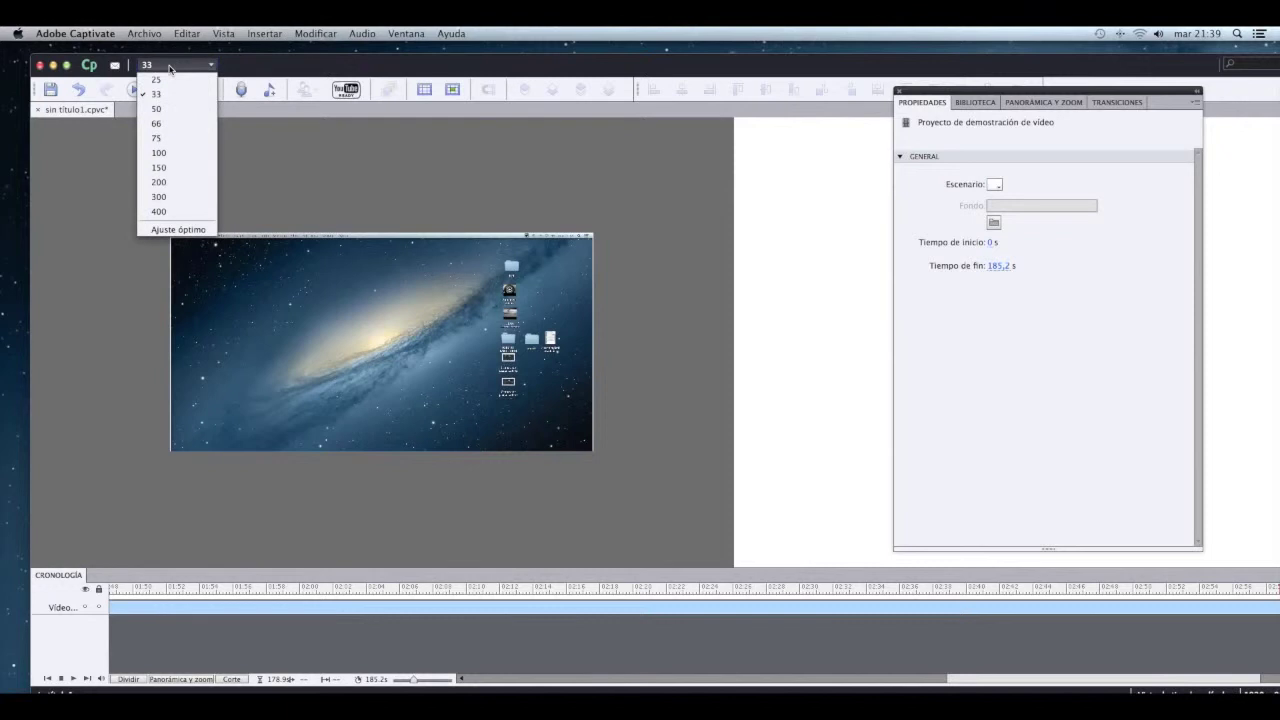
{"action": "left_click", "coordinate": [165, 112]}
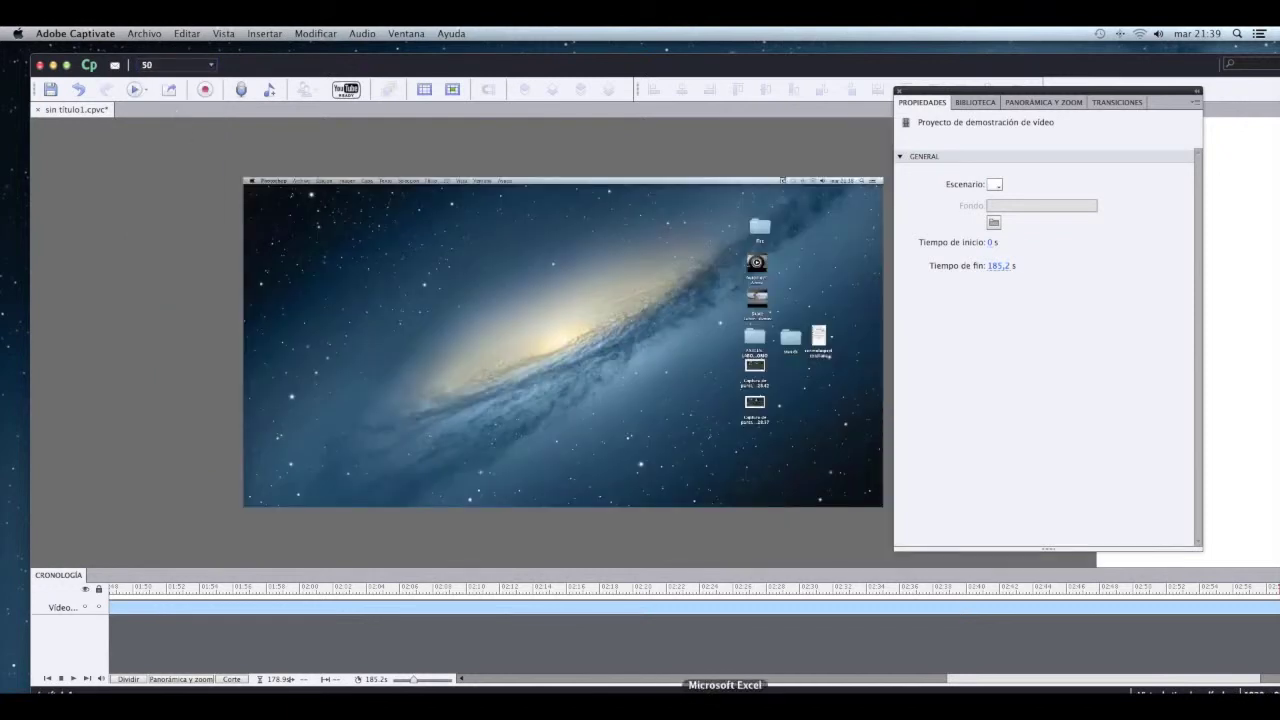
Step: Show the project library and browse its Audio, Vídeo, Imágenes and Fondos folders
{"action": "left_click_drag", "start_coordinate": [946, 96], "coordinate": [1013, 103]}
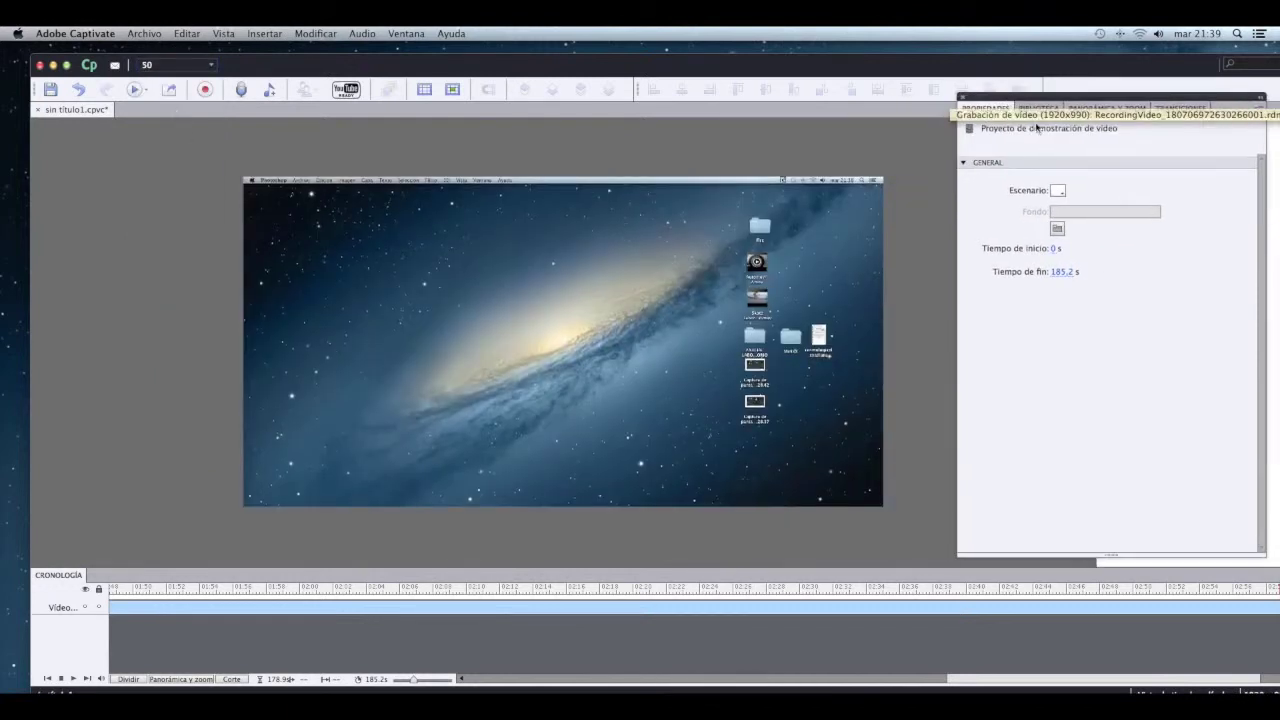
{"action": "left_click", "coordinate": [1037, 107]}
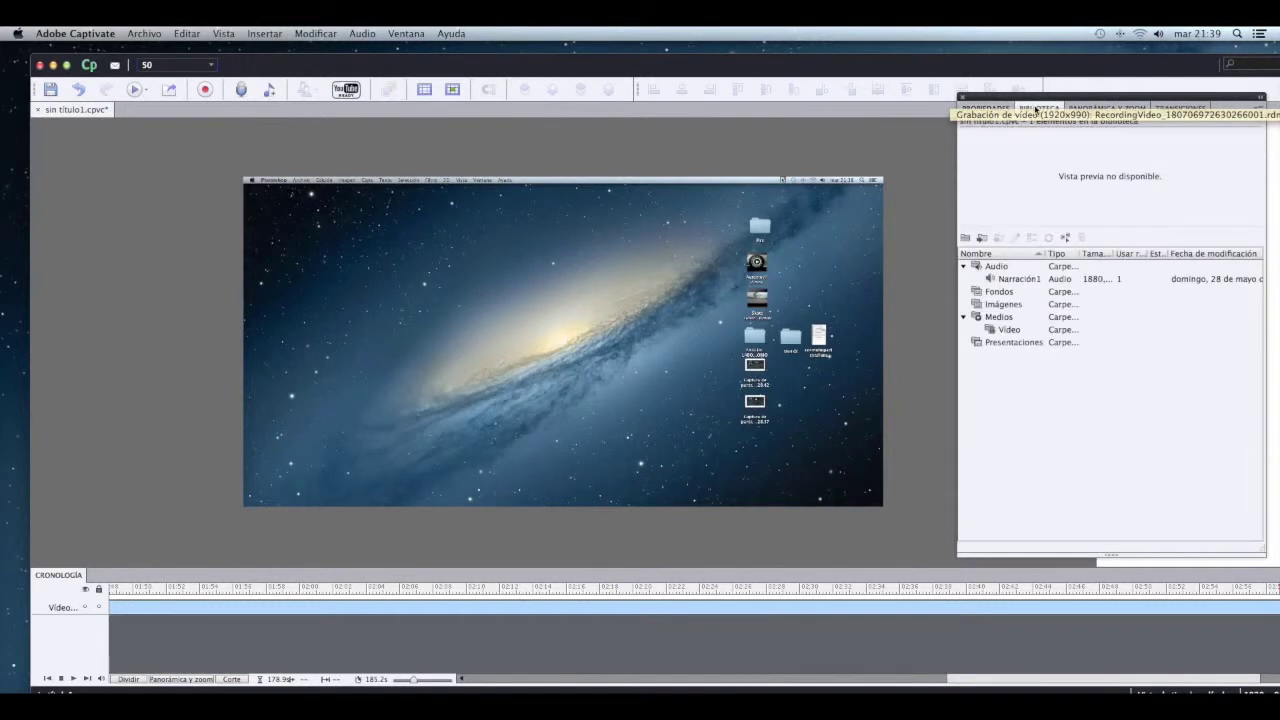
{"action": "left_click", "coordinate": [1005, 268]}
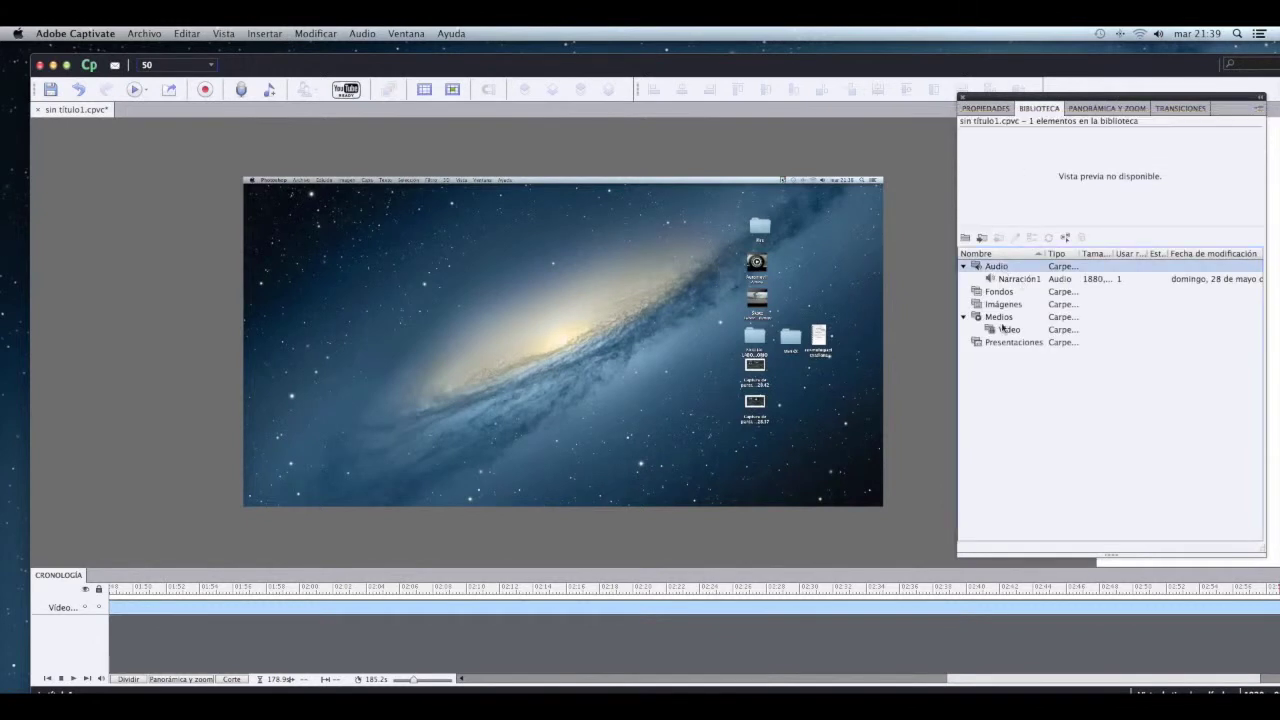
{"action": "left_click", "coordinate": [1019, 336]}
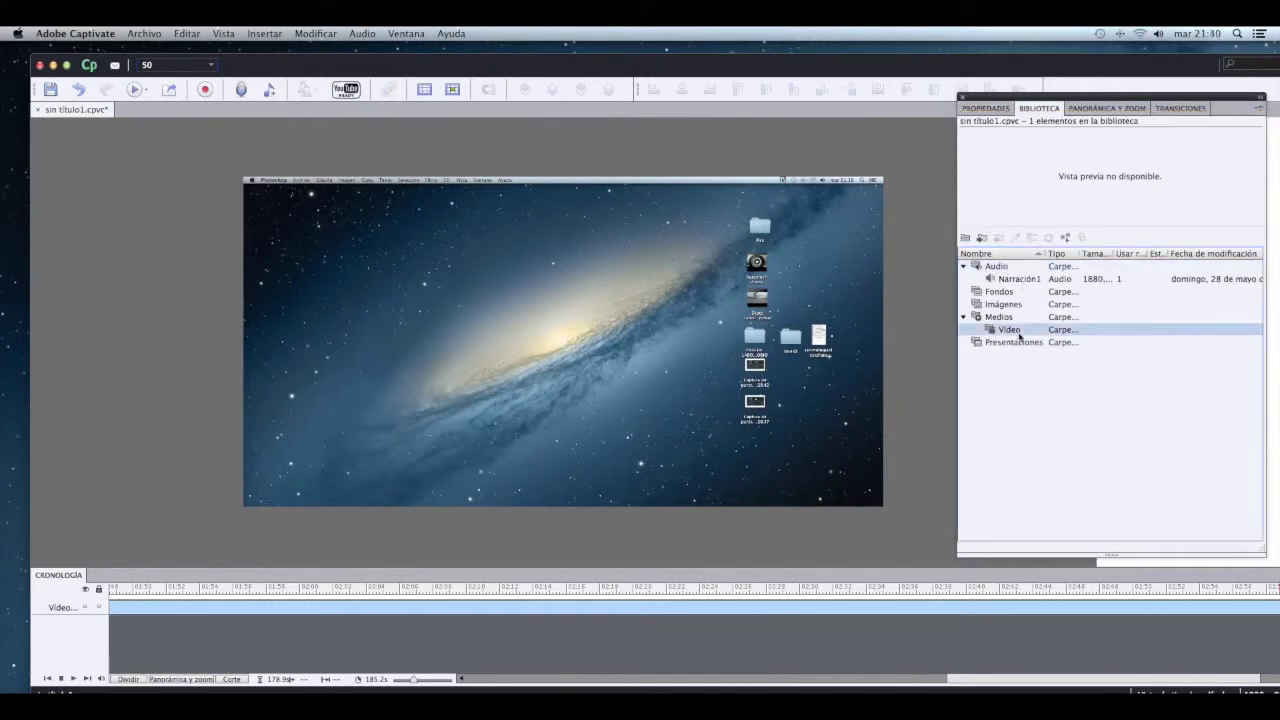
{"action": "left_click", "coordinate": [1012, 306]}
{"action": "left_click", "coordinate": [1011, 293]}
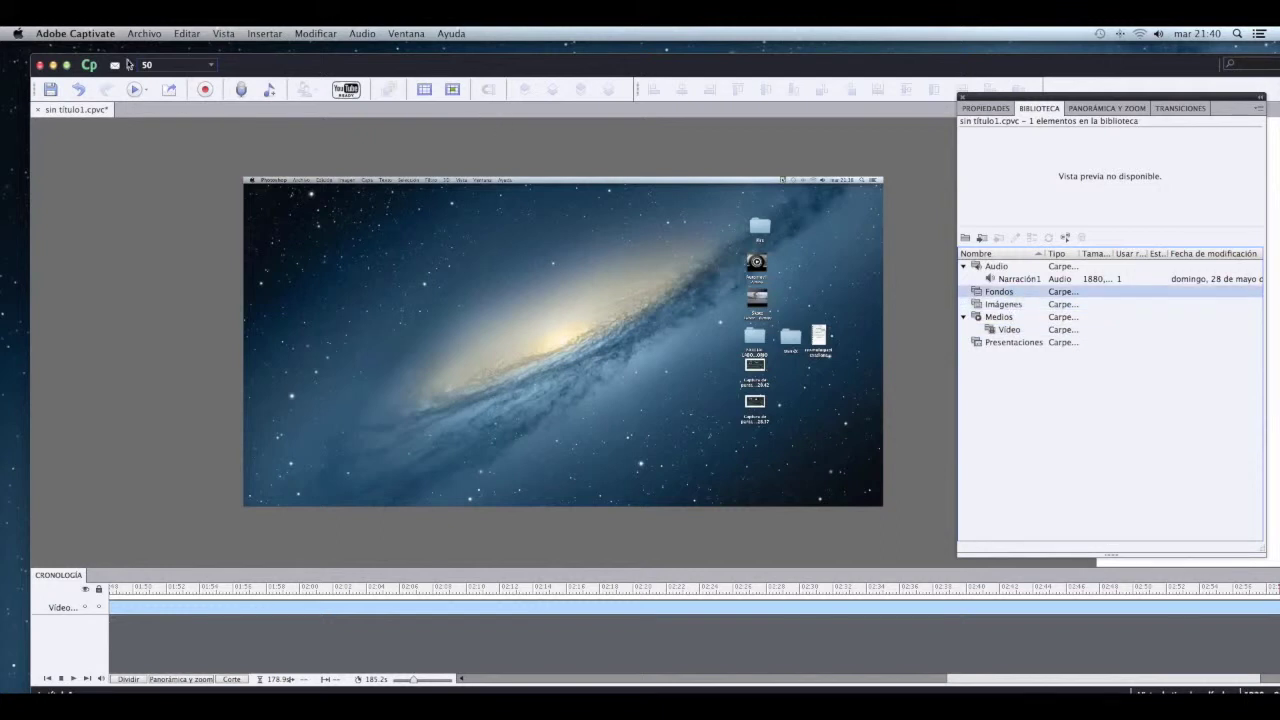
Step: Set the stage zoom to 66 percent and scroll around the stage
{"action": "left_click", "coordinate": [207, 65]}
{"action": "key", "text": "super+equal"}
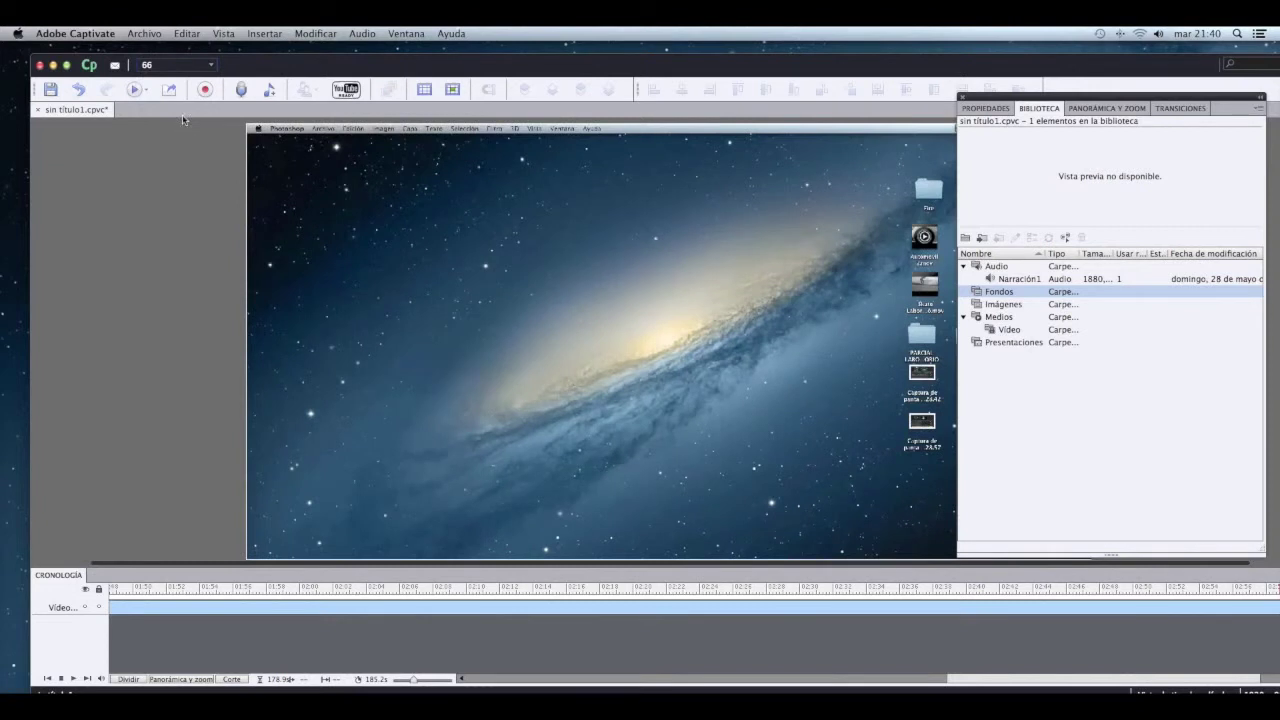
{"action": "scroll", "coordinate": [704, 420], "scroll_direction": "down", "scroll_amount": 2}
{"action": "scroll", "coordinate": [704, 420], "scroll_direction": "right", "scroll_amount": 3}
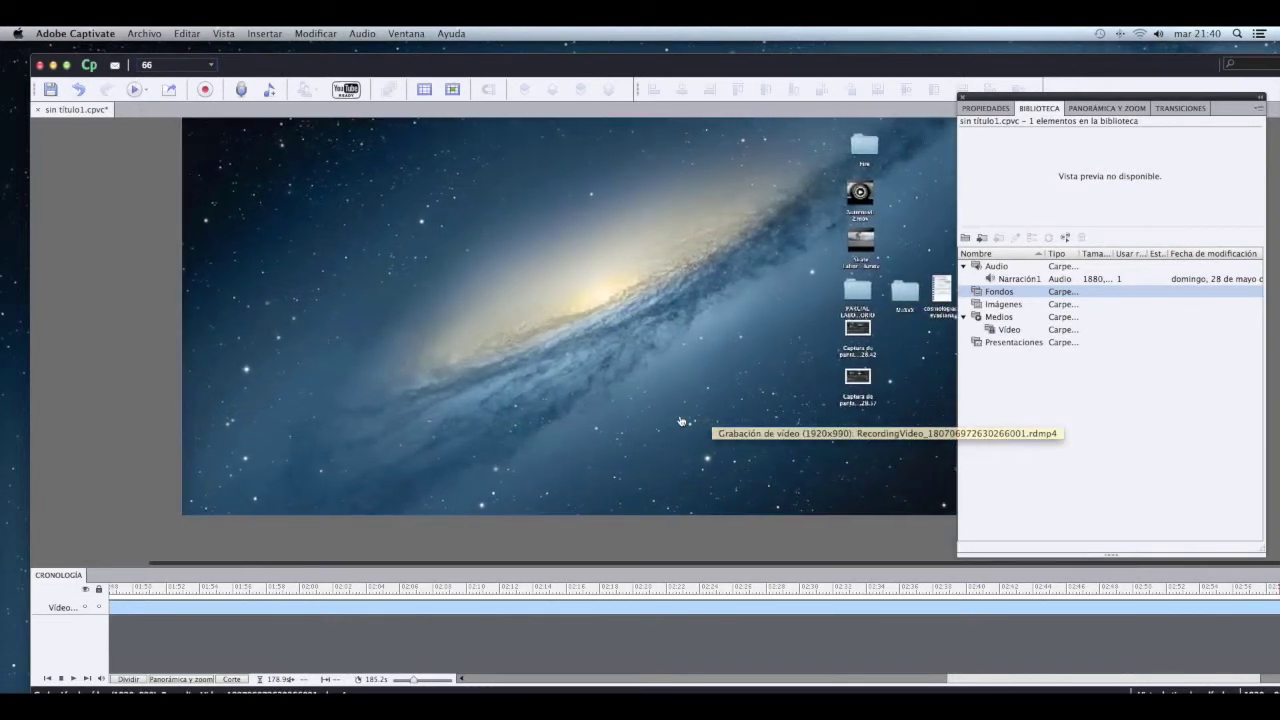
{"action": "scroll", "coordinate": [700, 421], "scroll_direction": "up", "scroll_amount": 1}
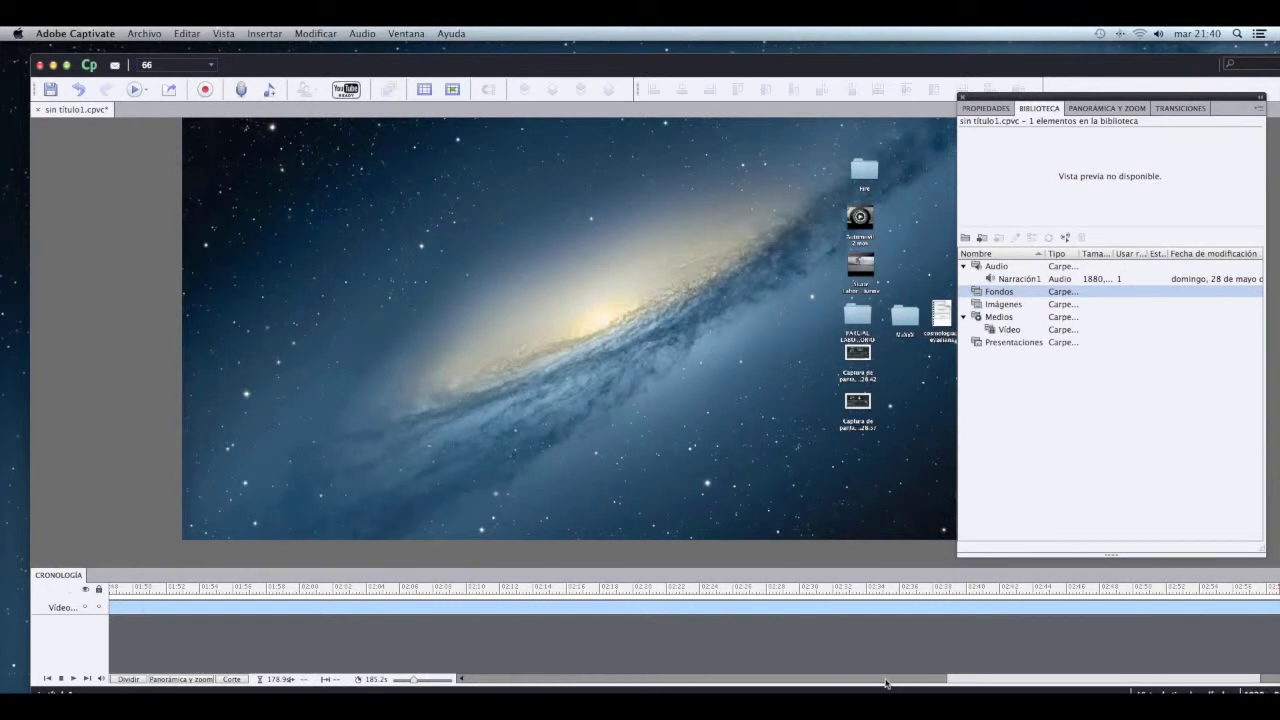
Step: Zoom the timeline out, trim the clip's end slightly, and return to 00:00
{"action": "mouse_move", "coordinate": [1000, 683]}
{"action": "left_mouse_down"}
{"action": "mouse_move", "coordinate": [505, 673]}
{"action": "mouse_move", "coordinate": [1000, 676]}
{"action": "left_mouse_up"}
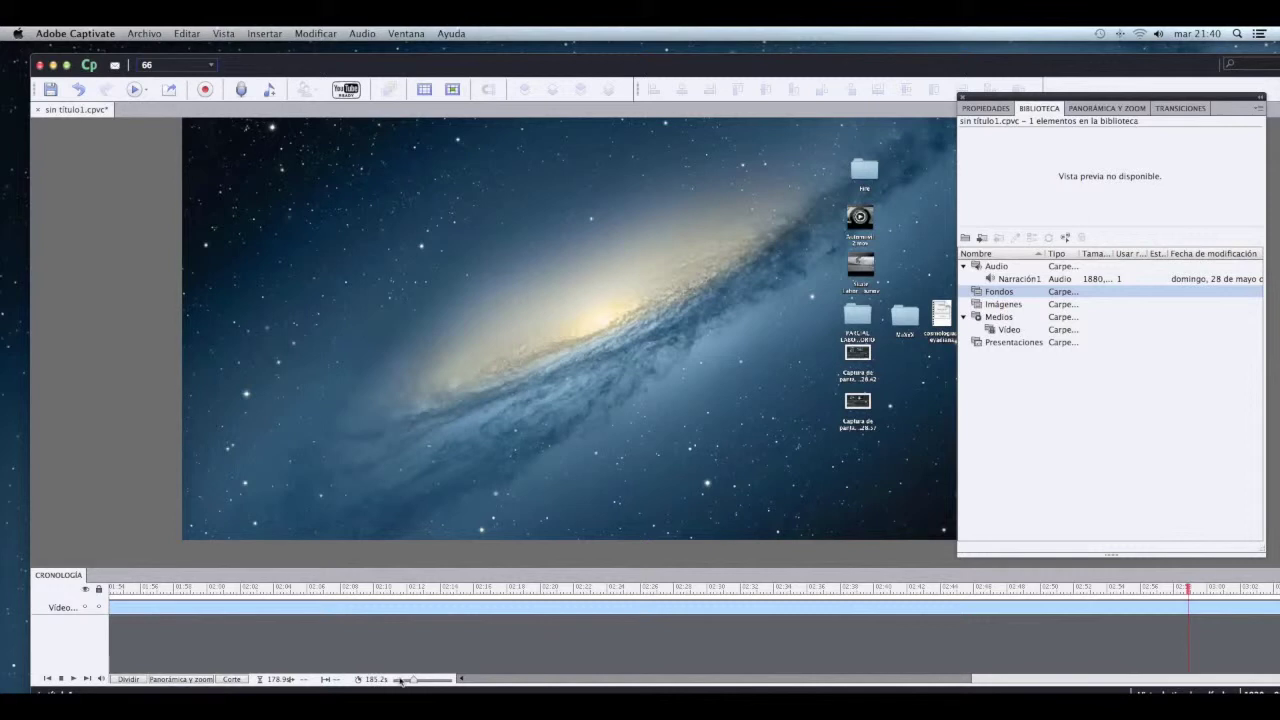
{"action": "left_click_drag", "start_coordinate": [415, 681], "coordinate": [404, 683]}
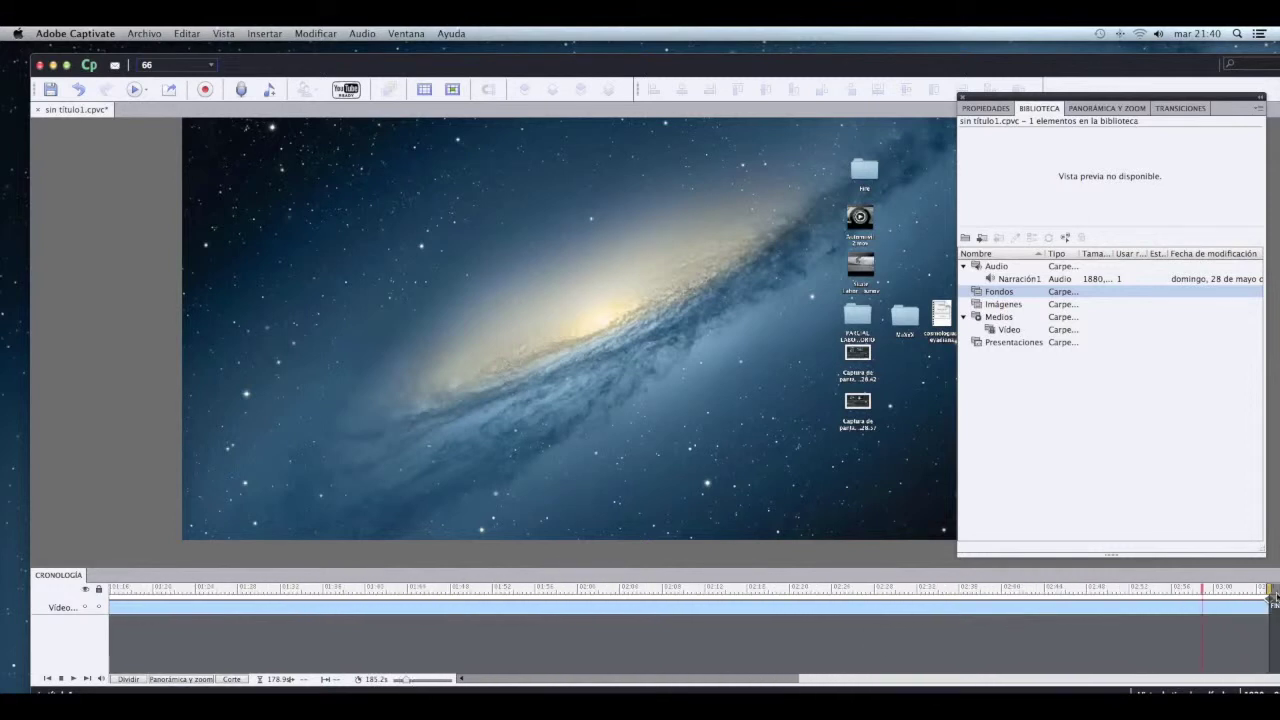
{"action": "mouse_move", "coordinate": [1268, 589]}
{"action": "left_mouse_down"}
{"action": "mouse_move", "coordinate": [1240, 590]}
{"action": "mouse_move", "coordinate": [1266, 593]}
{"action": "left_mouse_up"}
{"action": "scroll", "coordinate": [937, 640], "scroll_direction": "left", "scroll_amount": 10}
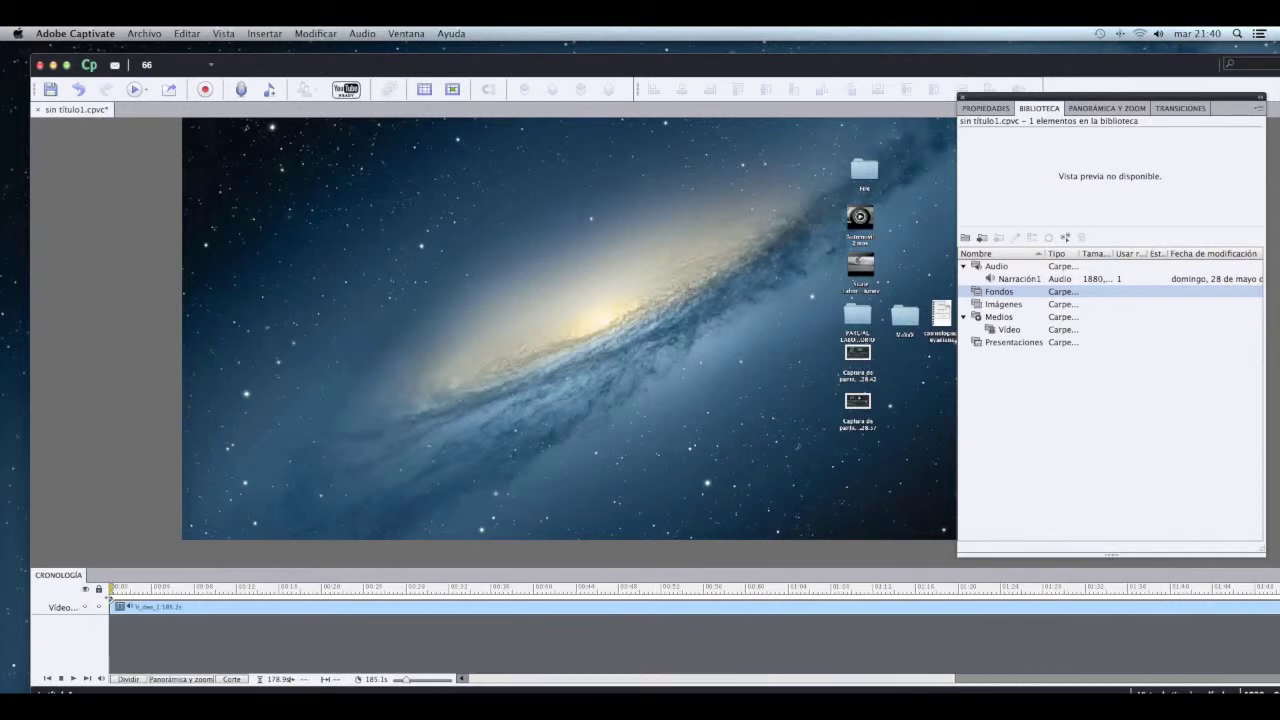
{"action": "left_click", "coordinate": [121, 590]}
{"action": "left_click", "coordinate": [124, 592]}
{"action": "key", "text": "space"}
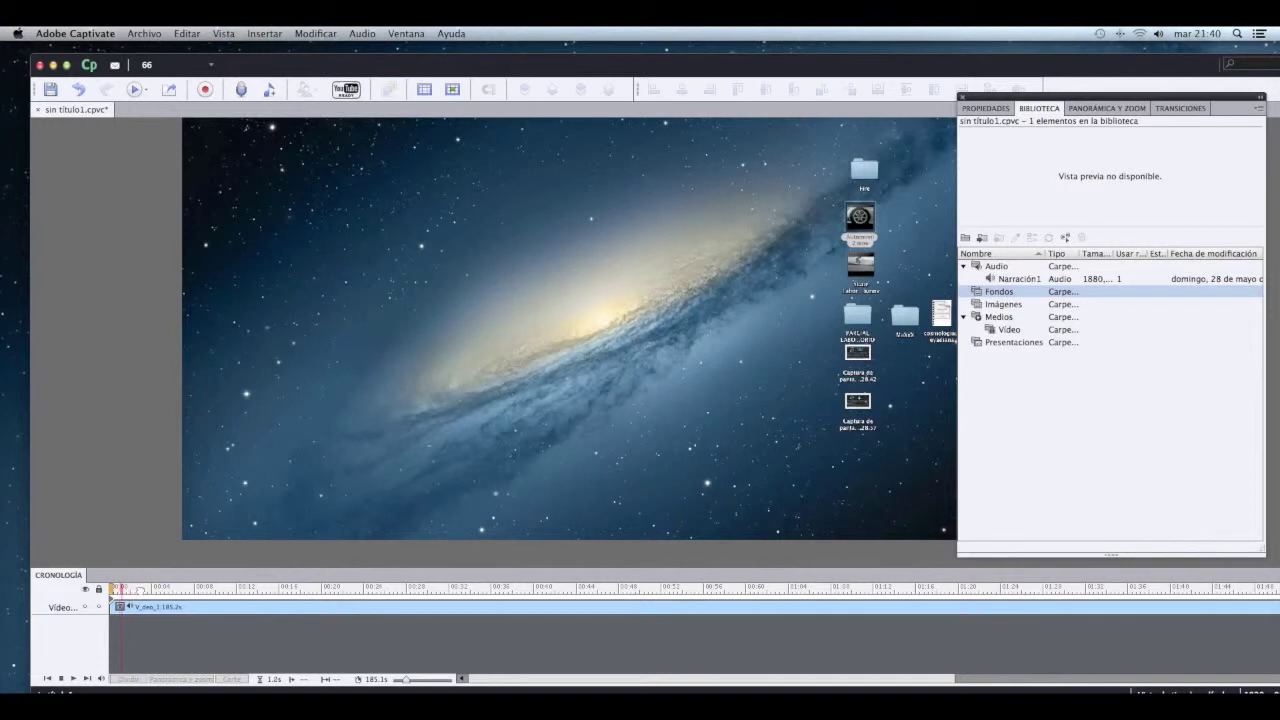
{"action": "key", "text": "space"}
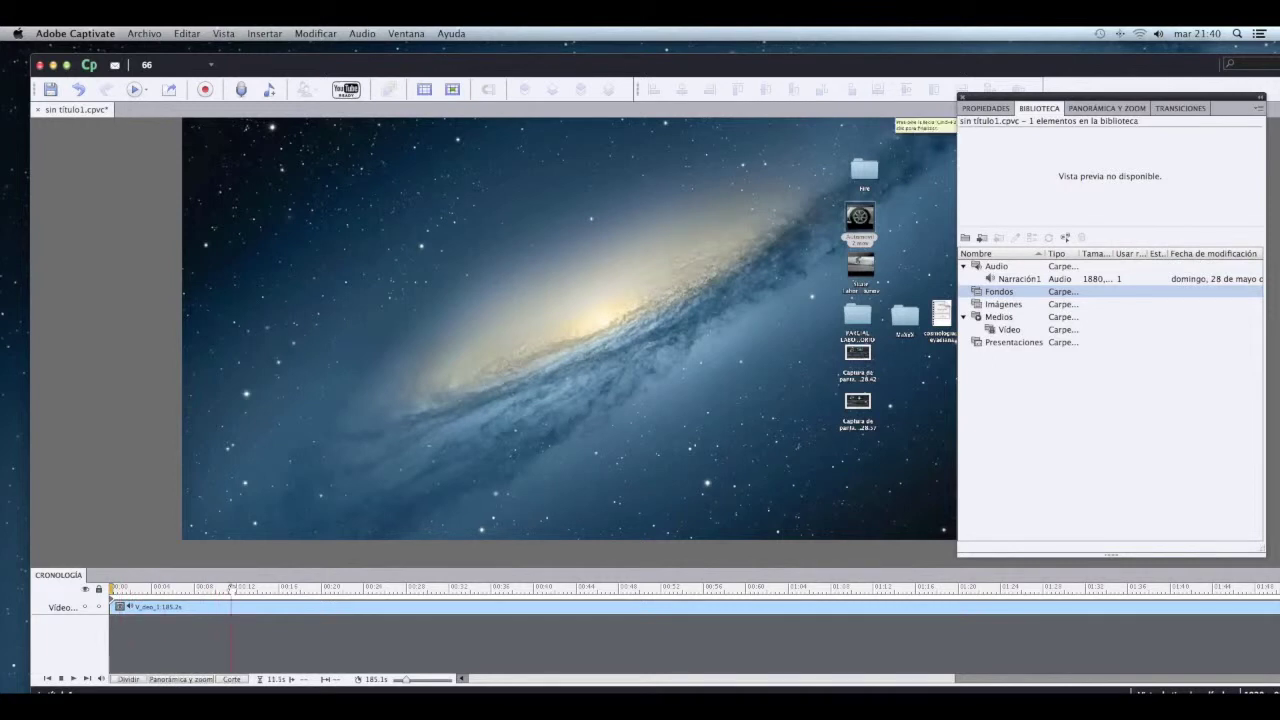
{"action": "left_click_drag", "start_coordinate": [230, 588], "coordinate": [108, 592]}
{"action": "key", "text": "space"}
{"action": "key", "text": "space"}
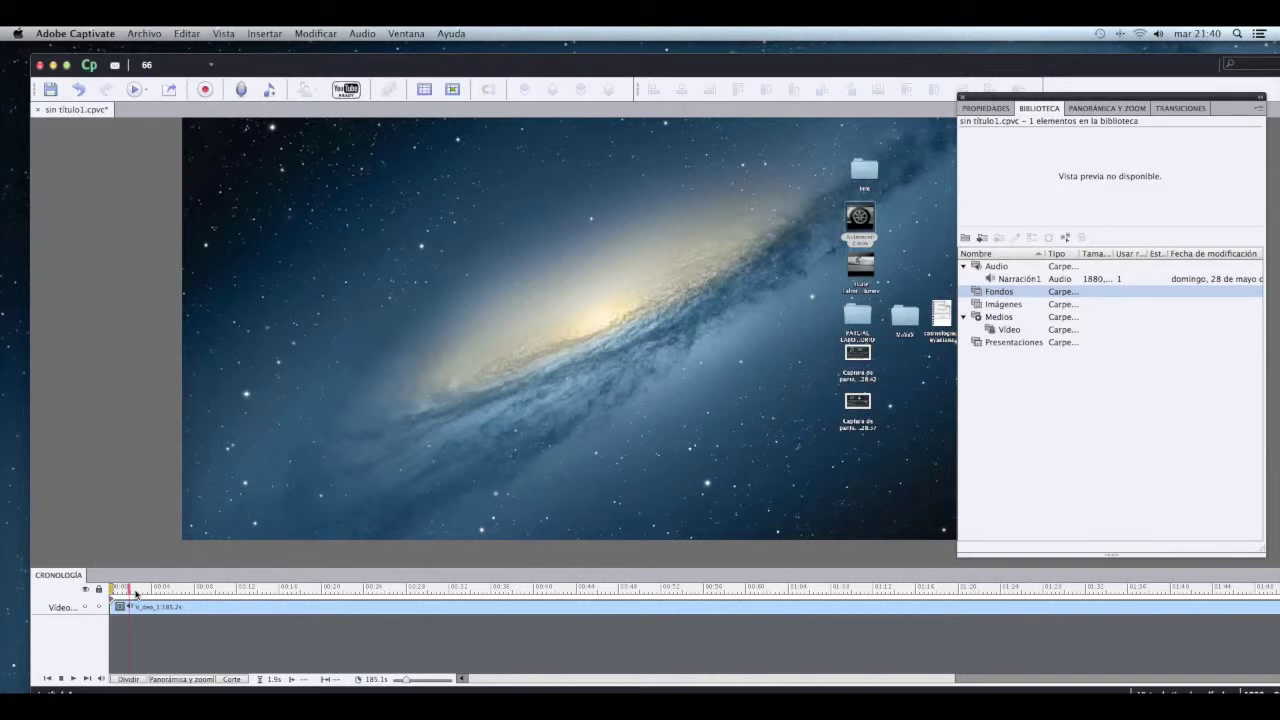
{"action": "left_click", "coordinate": [255, 596]}
{"action": "left_click", "coordinate": [367, 595]}
{"action": "left_click", "coordinate": [509, 592]}
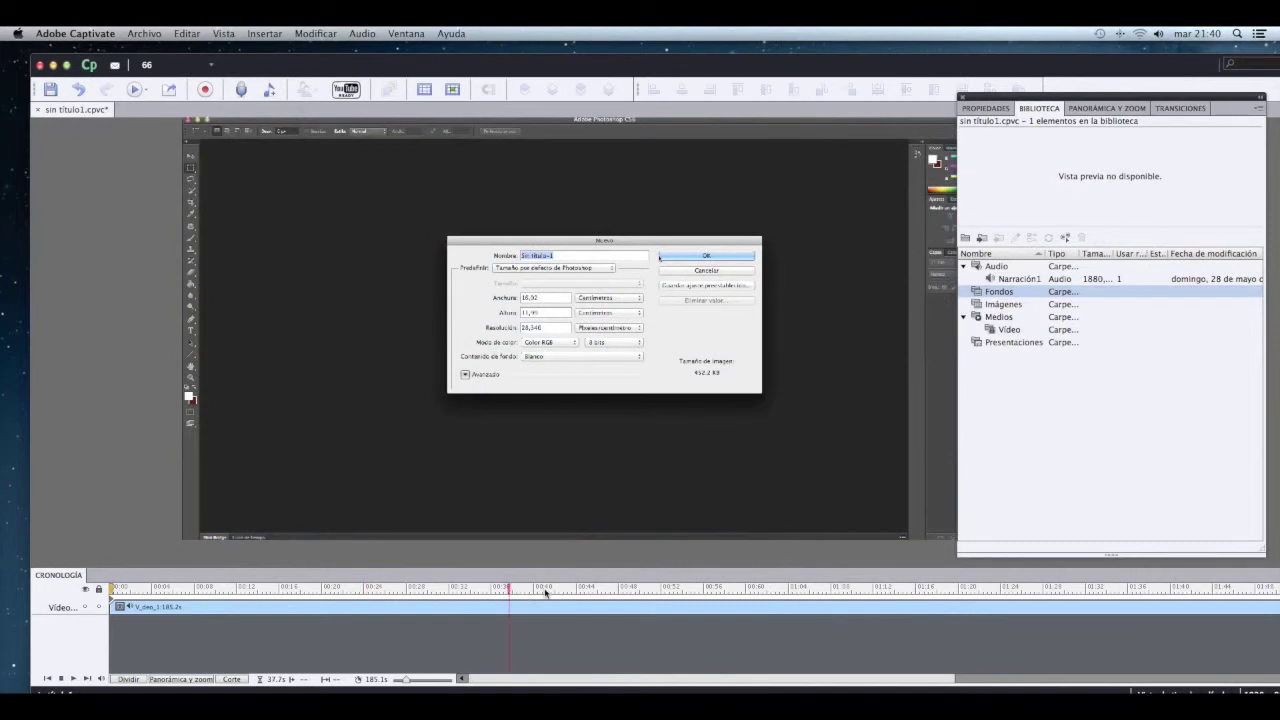
{"action": "key", "text": "space"}
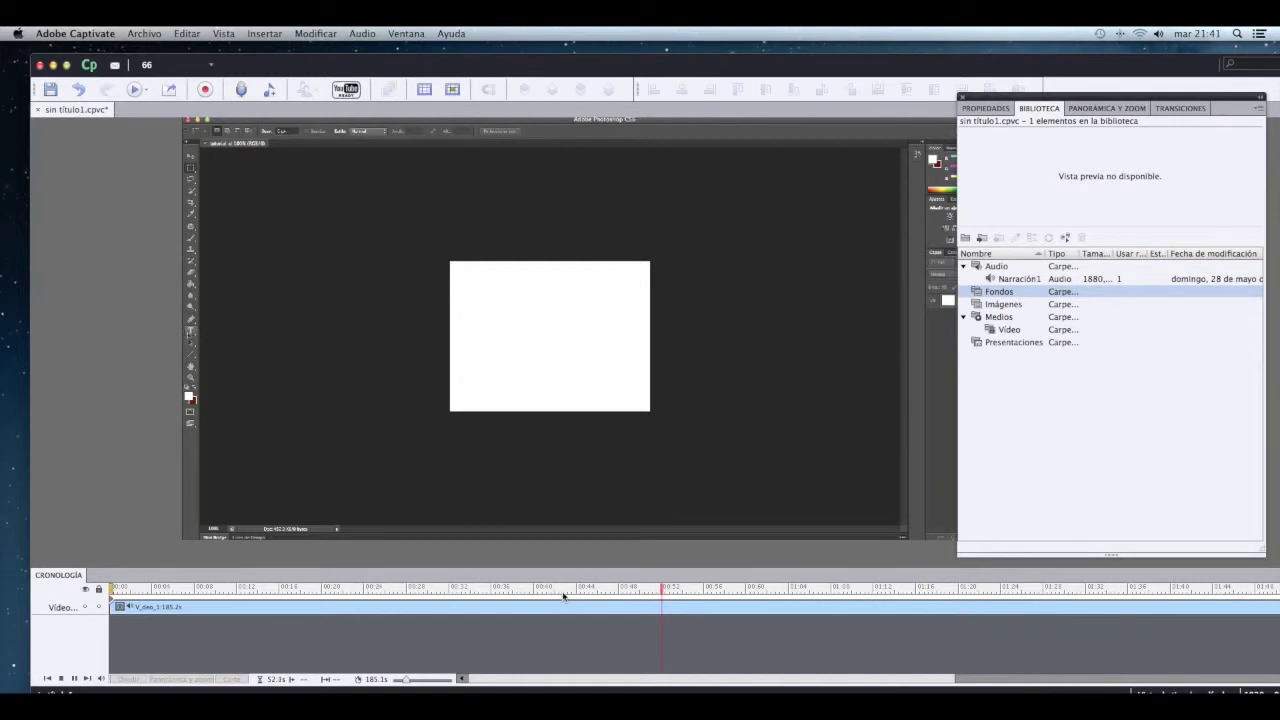
{"action": "key", "text": "space"}
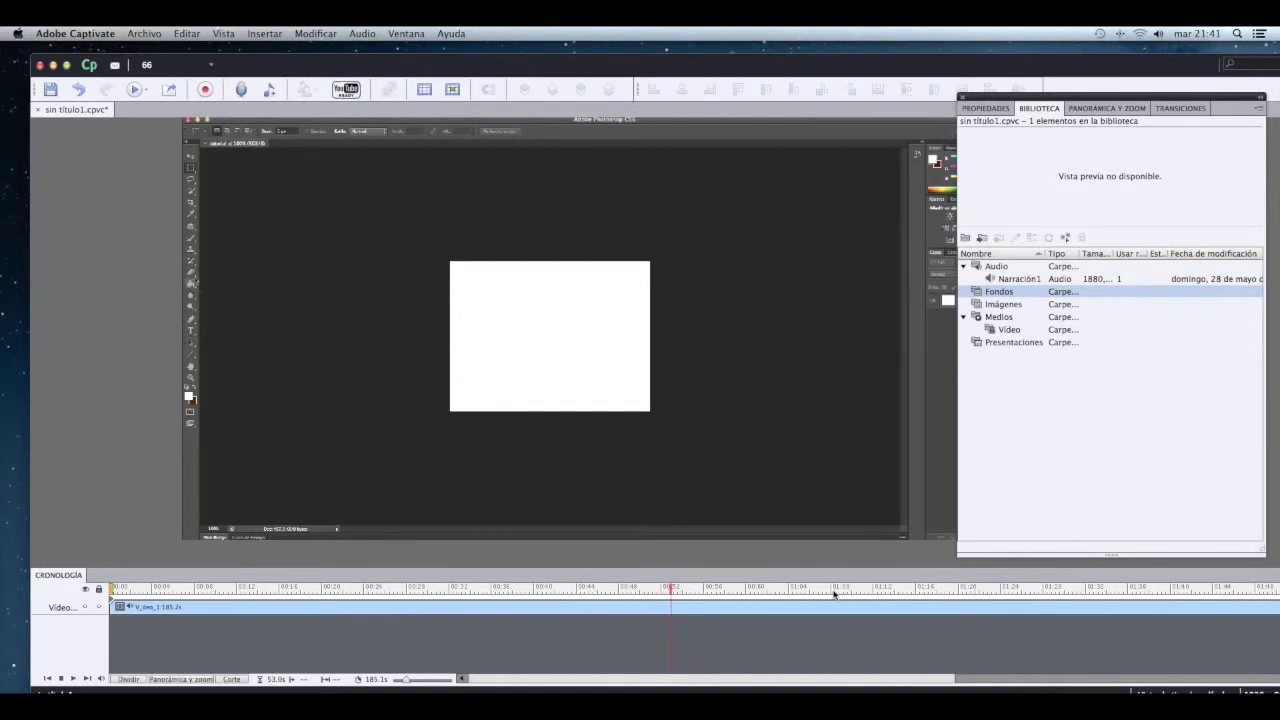
{"action": "left_click", "coordinate": [833, 590]}
{"action": "key", "text": "space"}
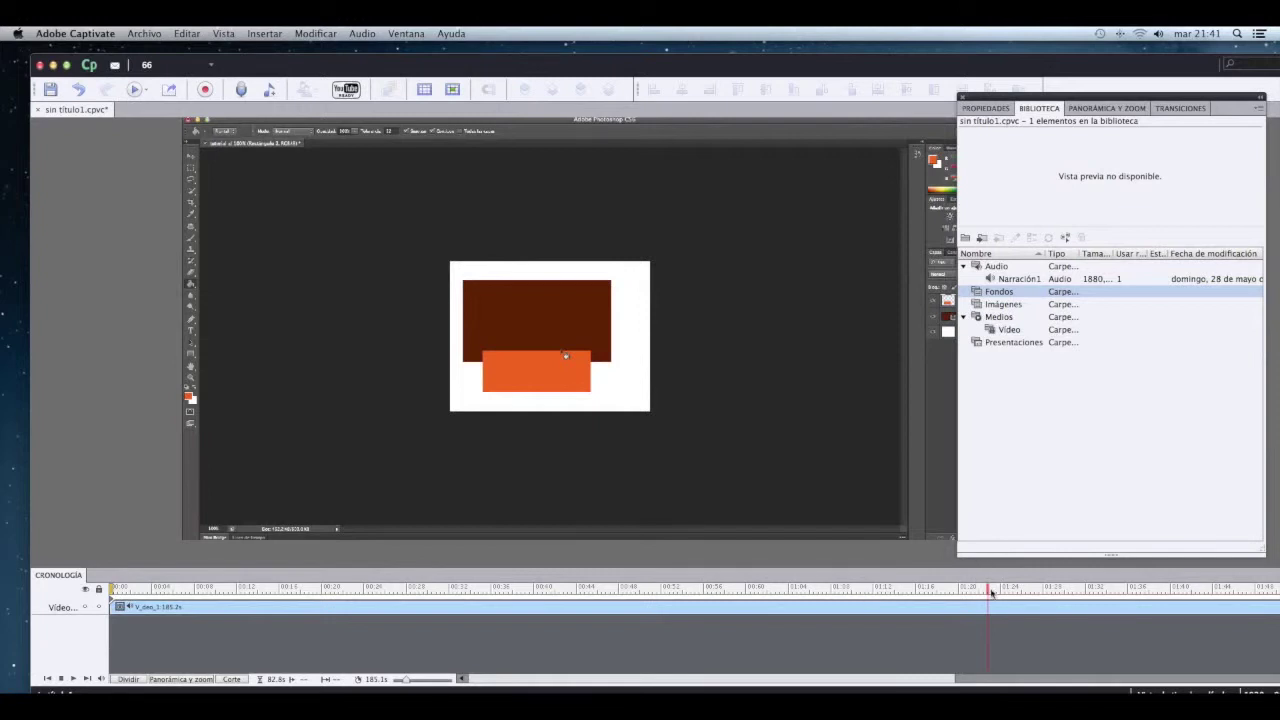
{"action": "left_click", "coordinate": [632, 588]}
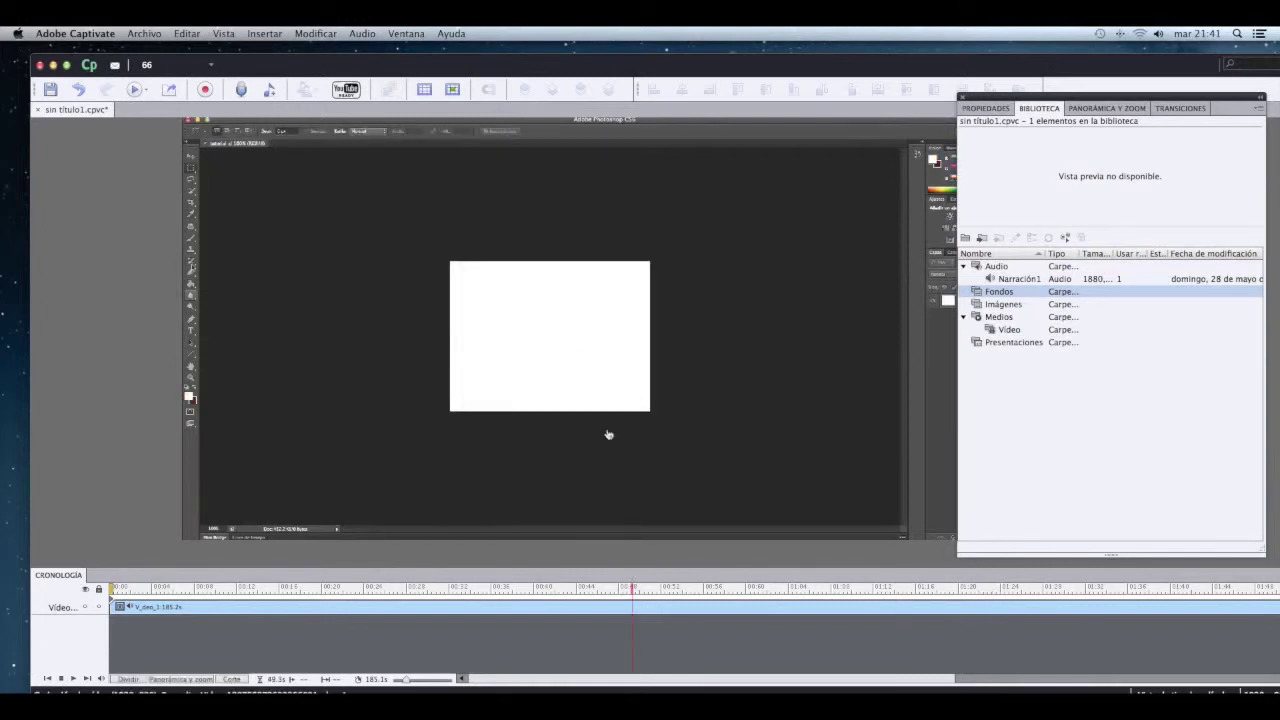
{"action": "left_click", "coordinate": [756, 588]}
{"action": "left_click", "coordinate": [787, 587]}
{"action": "left_click", "coordinate": [855, 588]}
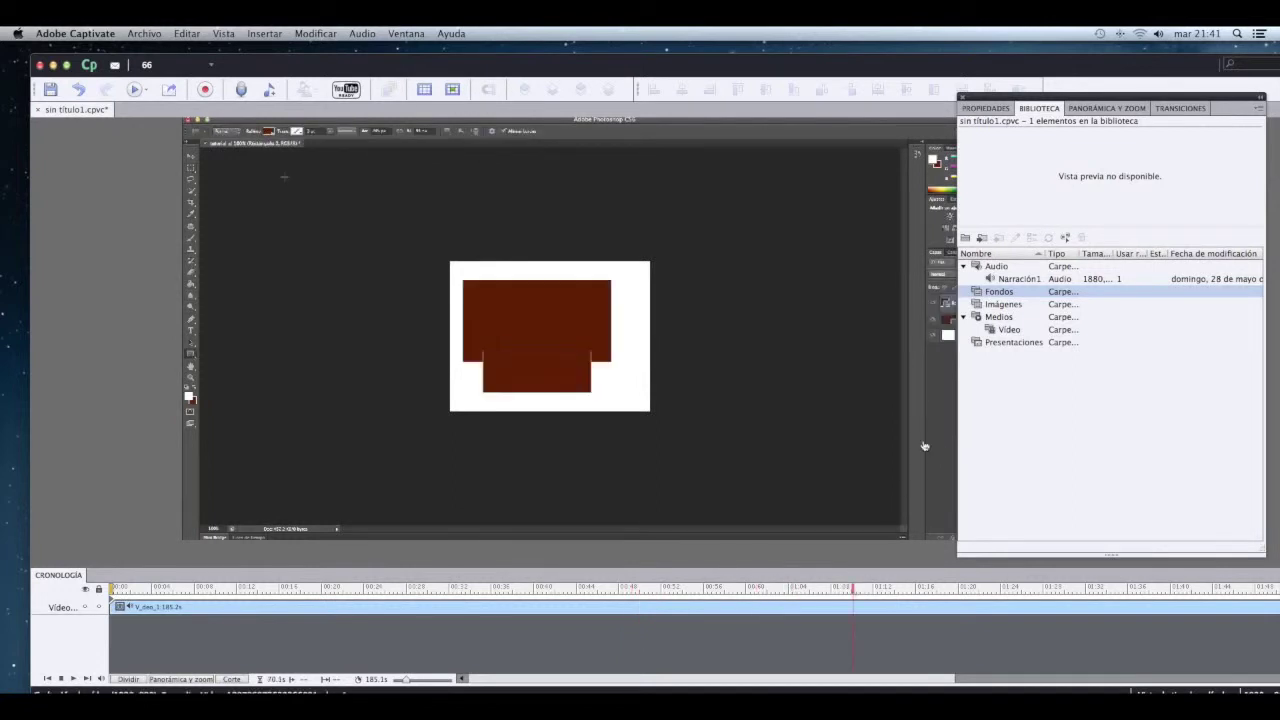
Step: Add a pan-and-zoom point near 66 s where the rectangle turns brown
{"action": "left_click", "coordinate": [1112, 108]}
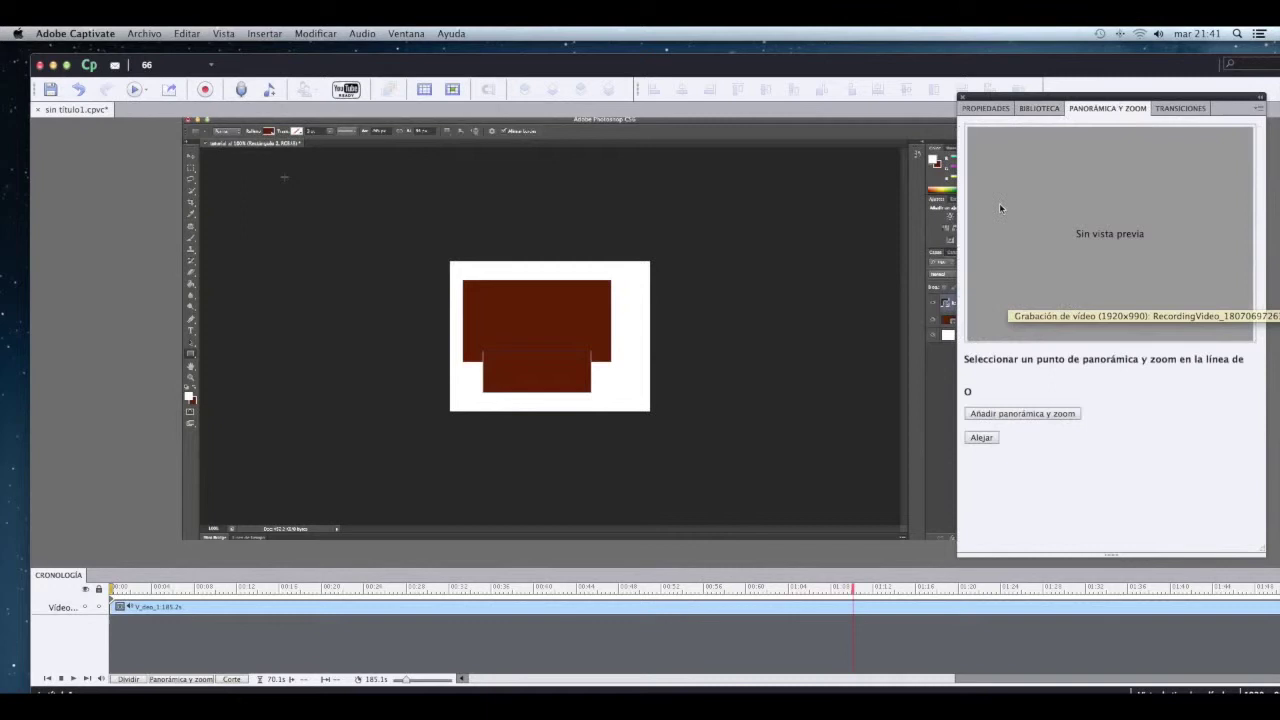
{"action": "left_click", "coordinate": [797, 590]}
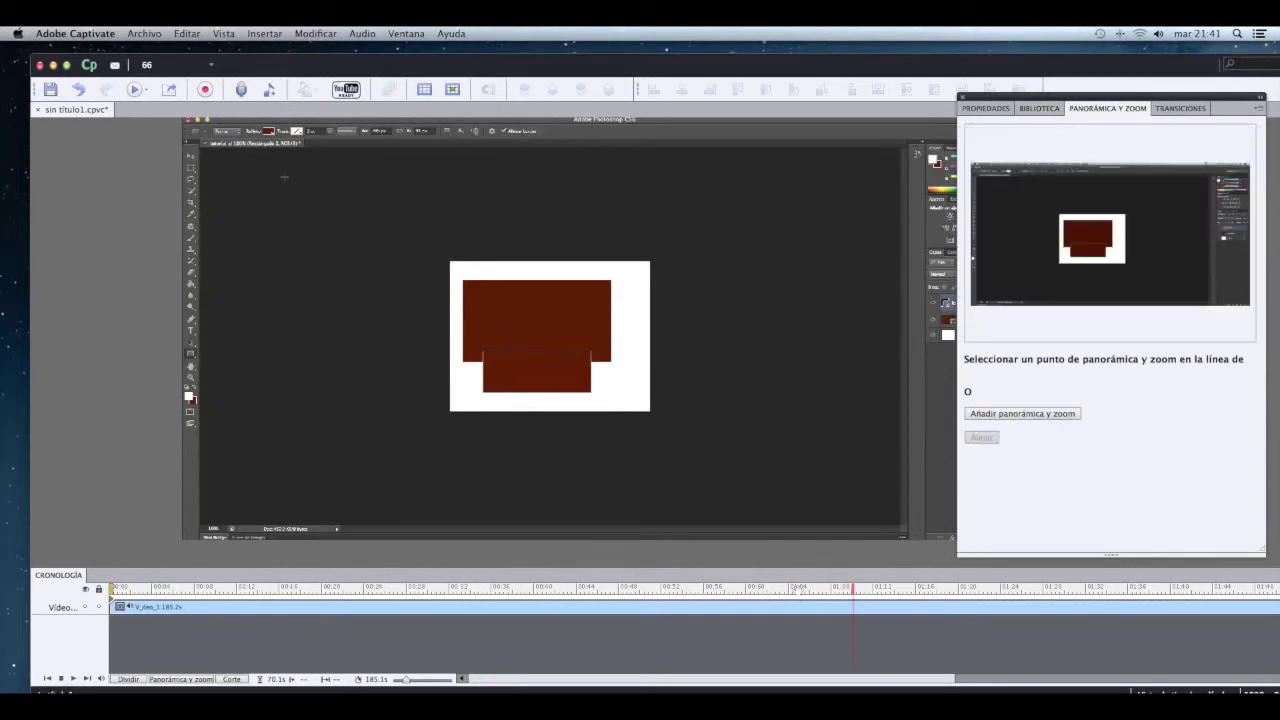
{"action": "left_click", "coordinate": [816, 594]}
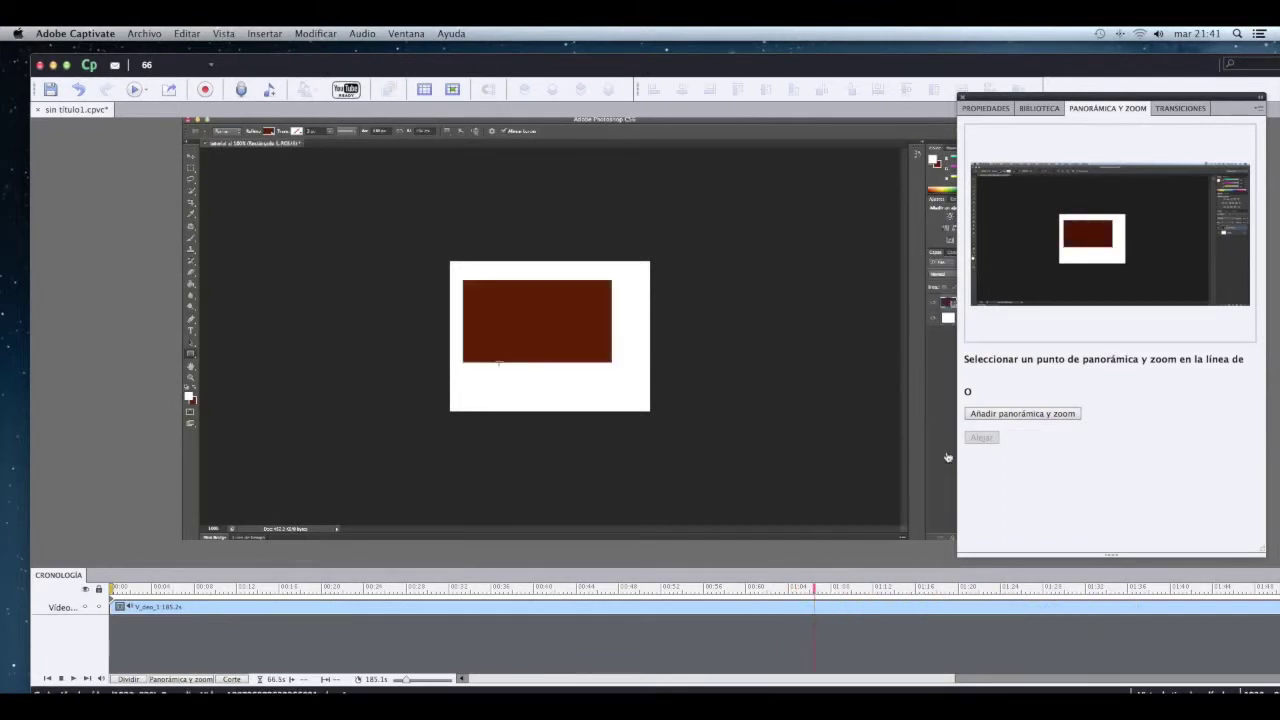
{"action": "left_click", "coordinate": [1012, 414]}
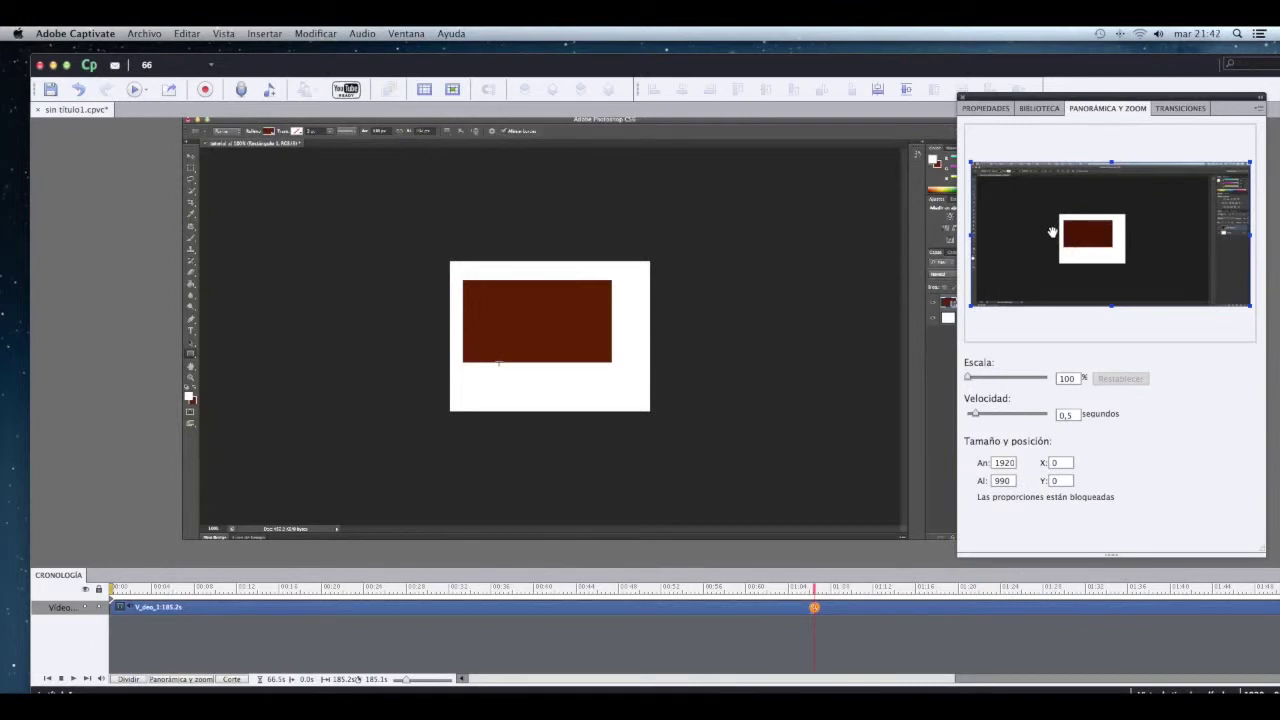
Step: Set the zoom area to 148% over the brown rectangle with a 2-second speed
{"action": "left_click_drag", "start_coordinate": [969, 308], "coordinate": [1021, 280]}
{"action": "left_click_drag", "start_coordinate": [1212, 210], "coordinate": [1177, 226]}
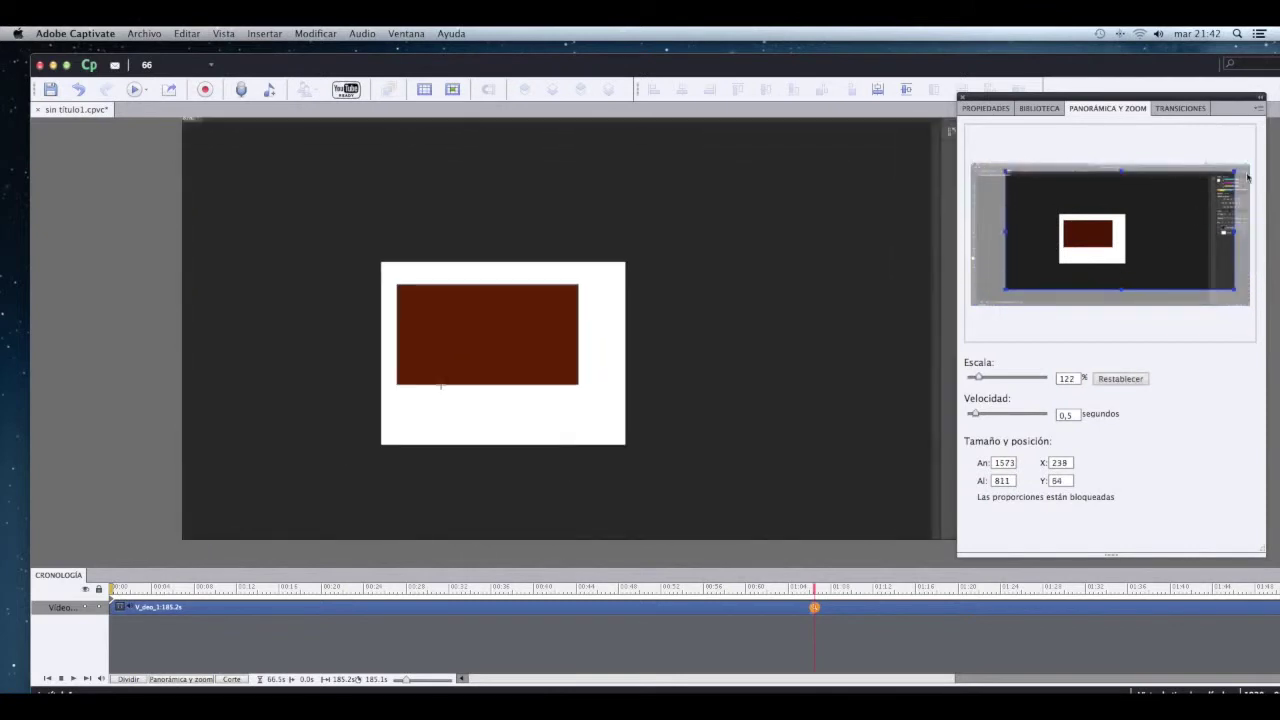
{"action": "left_click_drag", "start_coordinate": [1232, 173], "coordinate": [1193, 193]}
{"action": "left_click_drag", "start_coordinate": [1129, 227], "coordinate": [1088, 256]}
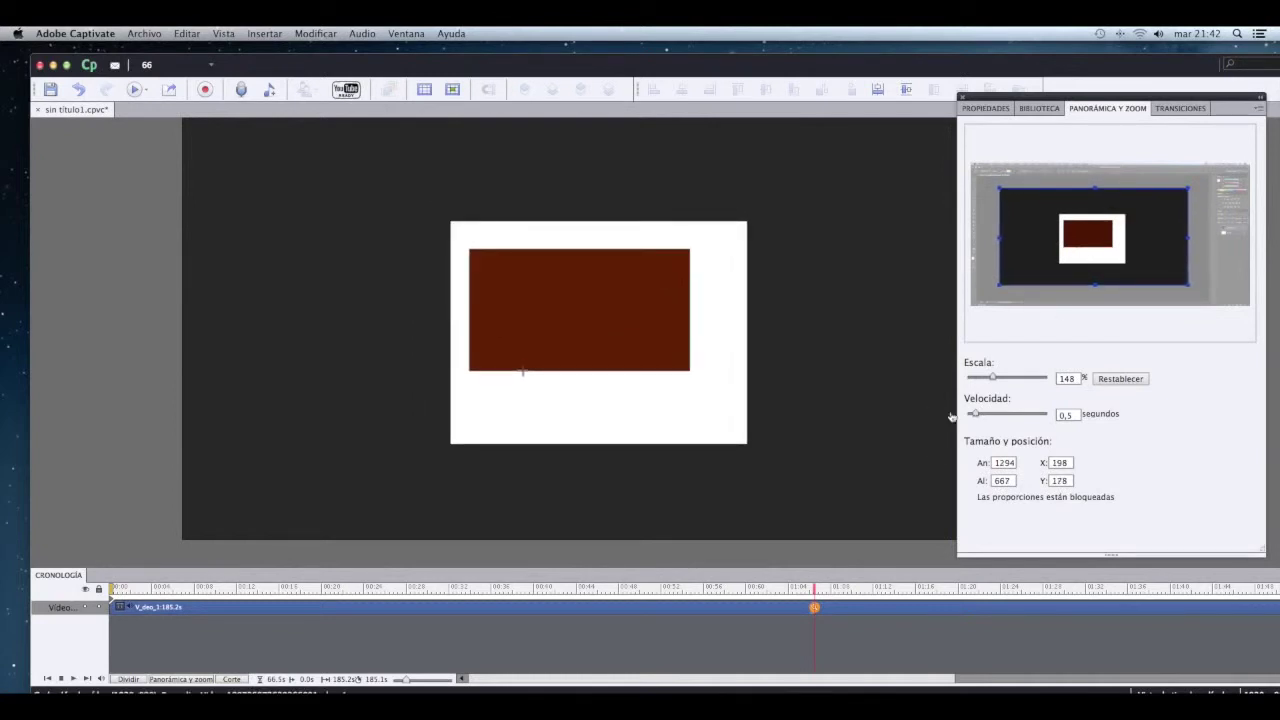
{"action": "left_click_drag", "start_coordinate": [975, 417], "coordinate": [992, 418]}
{"action": "left_click_drag", "start_coordinate": [992, 418], "coordinate": [999, 418]}
{"action": "left_click_drag", "start_coordinate": [818, 594], "coordinate": [789, 588]}
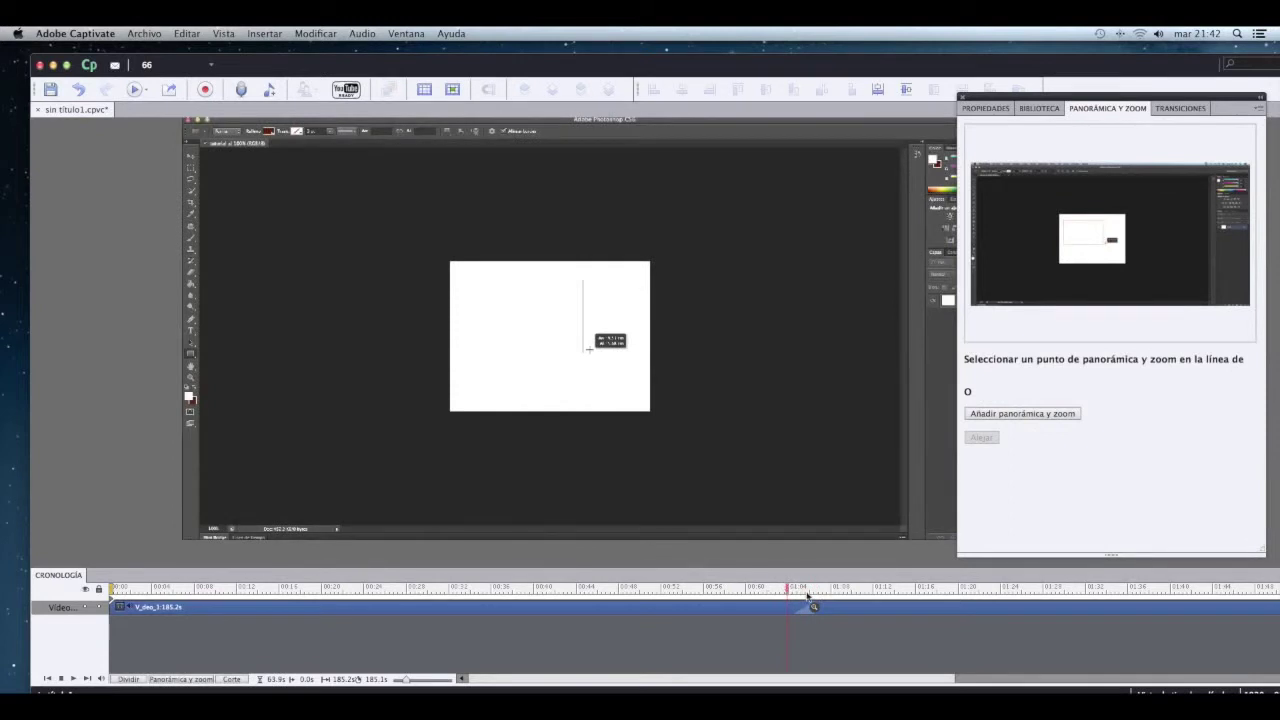
Step: Preview the first zoom and add a second pan-and-zoom point near 74 s
{"action": "key", "text": "space"}
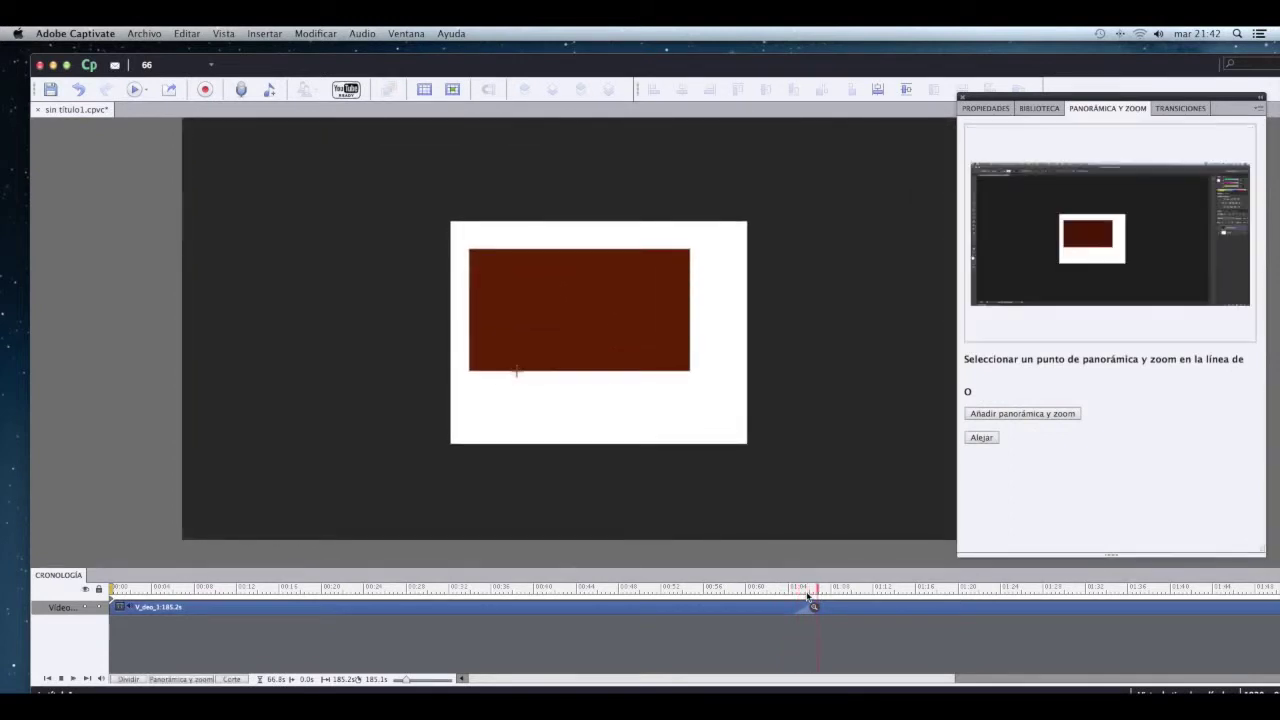
{"action": "left_click", "coordinate": [862, 593]}
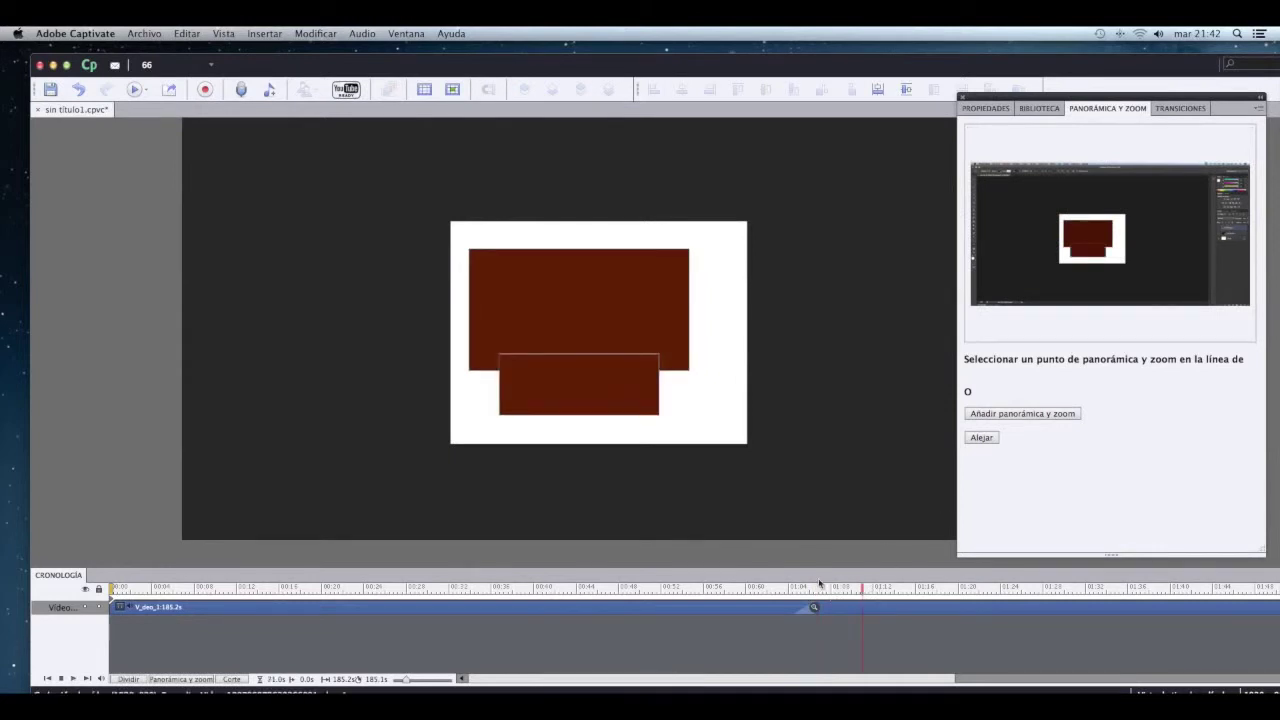
{"action": "left_click", "coordinate": [878, 592]}
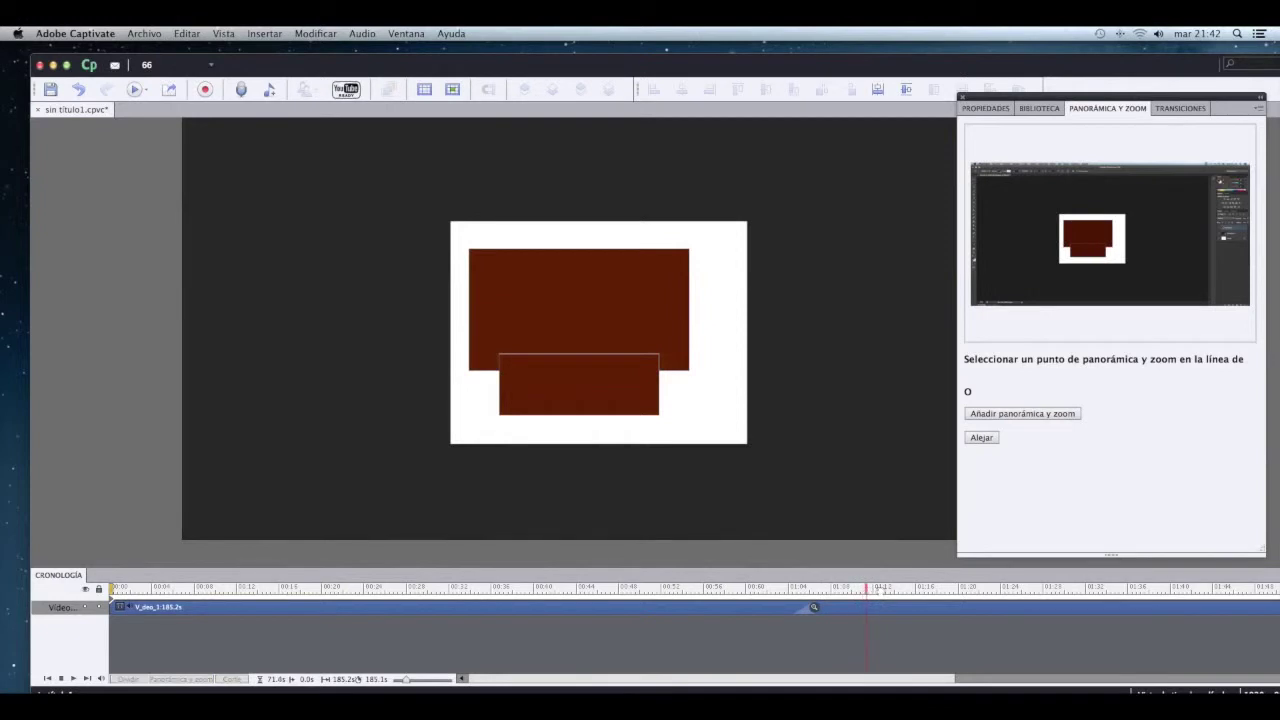
{"action": "left_click", "coordinate": [898, 588]}
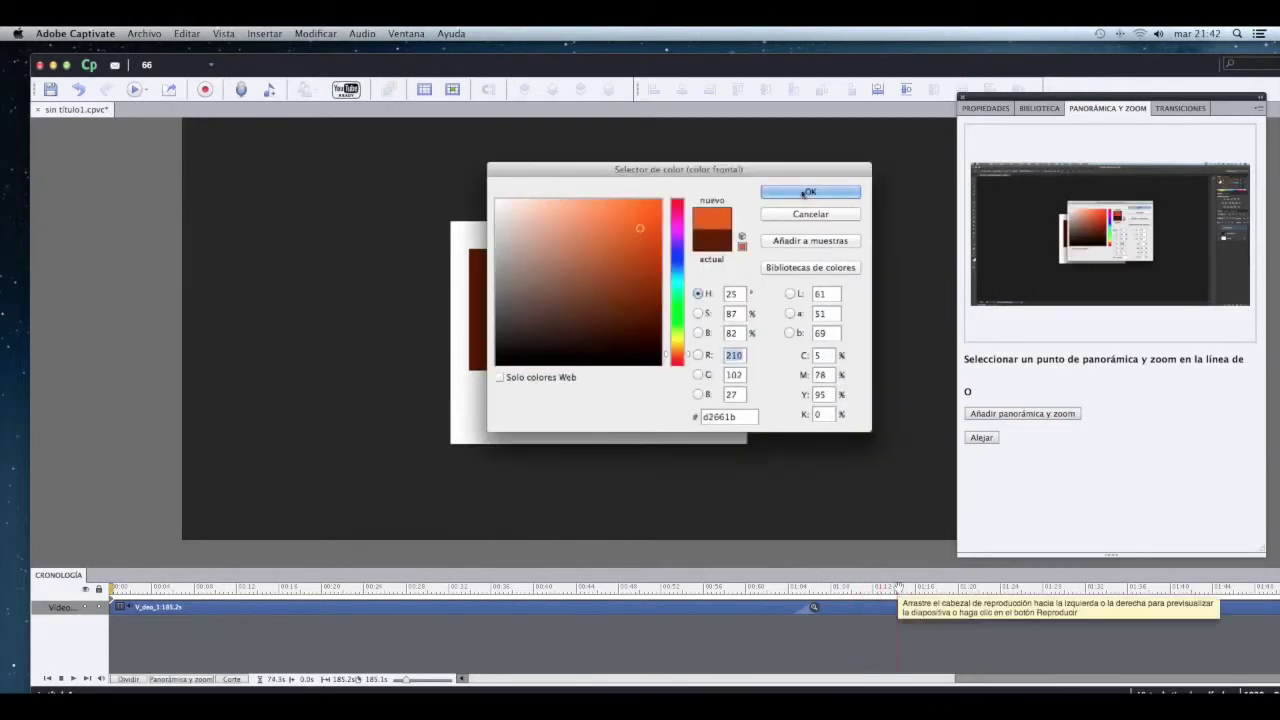
{"action": "left_click", "coordinate": [982, 437]}
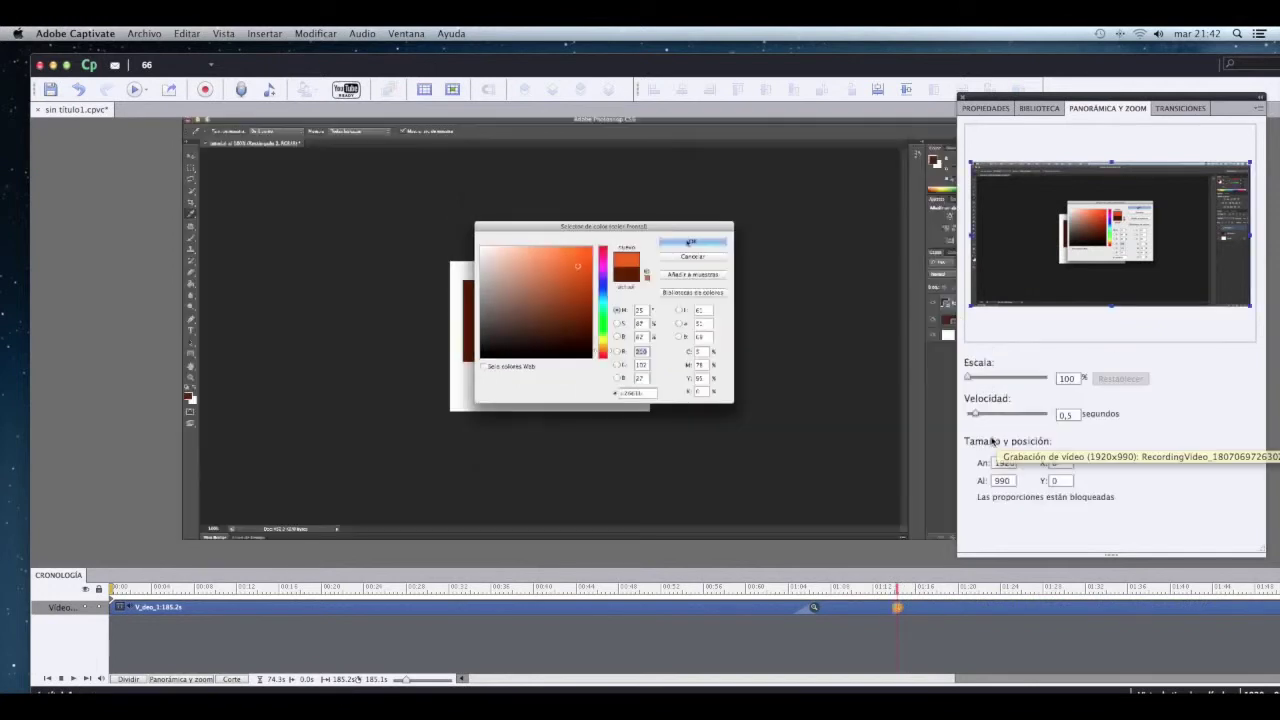
{"action": "left_click", "coordinate": [900, 590]}
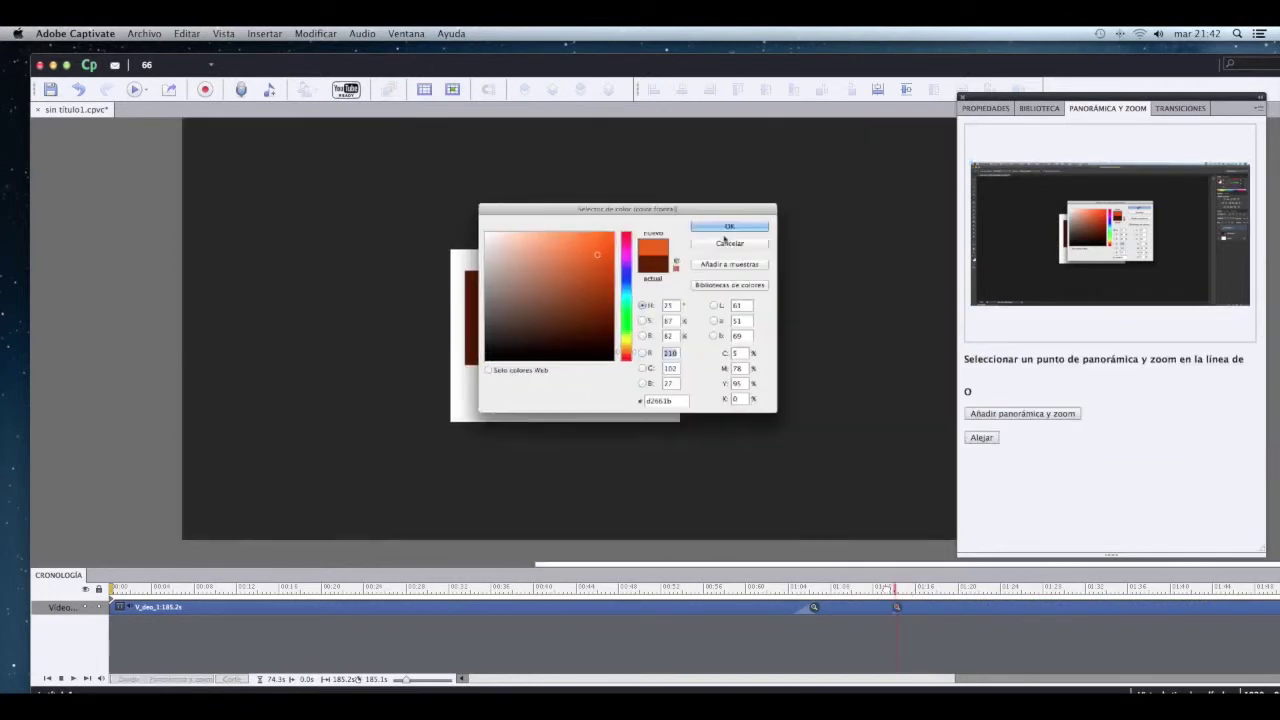
{"action": "left_click", "coordinate": [898, 608]}
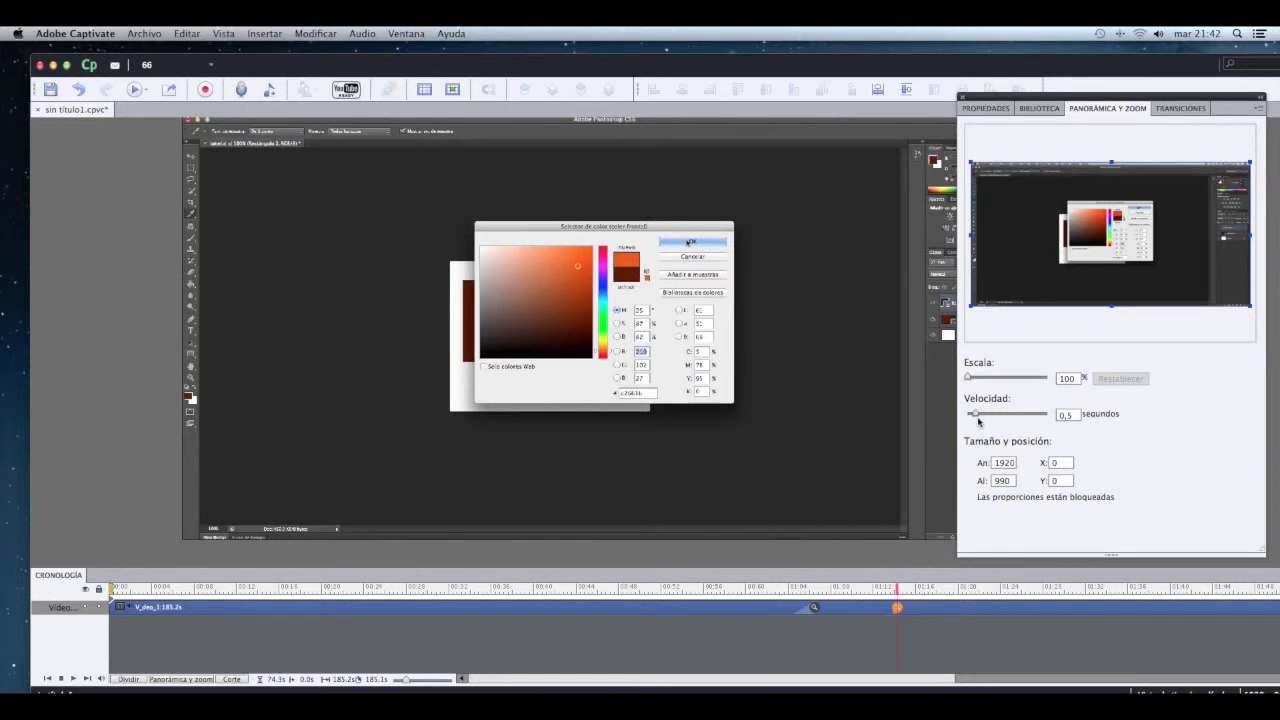
Step: Set the second zoom to 1.9 seconds at 127%, centred on the colour picker
{"action": "left_click_drag", "start_coordinate": [977, 415], "coordinate": [968, 380]}
{"action": "left_click_drag", "start_coordinate": [968, 379], "coordinate": [981, 378]}
{"action": "left_click_drag", "start_coordinate": [1076, 230], "coordinate": [1094, 240]}
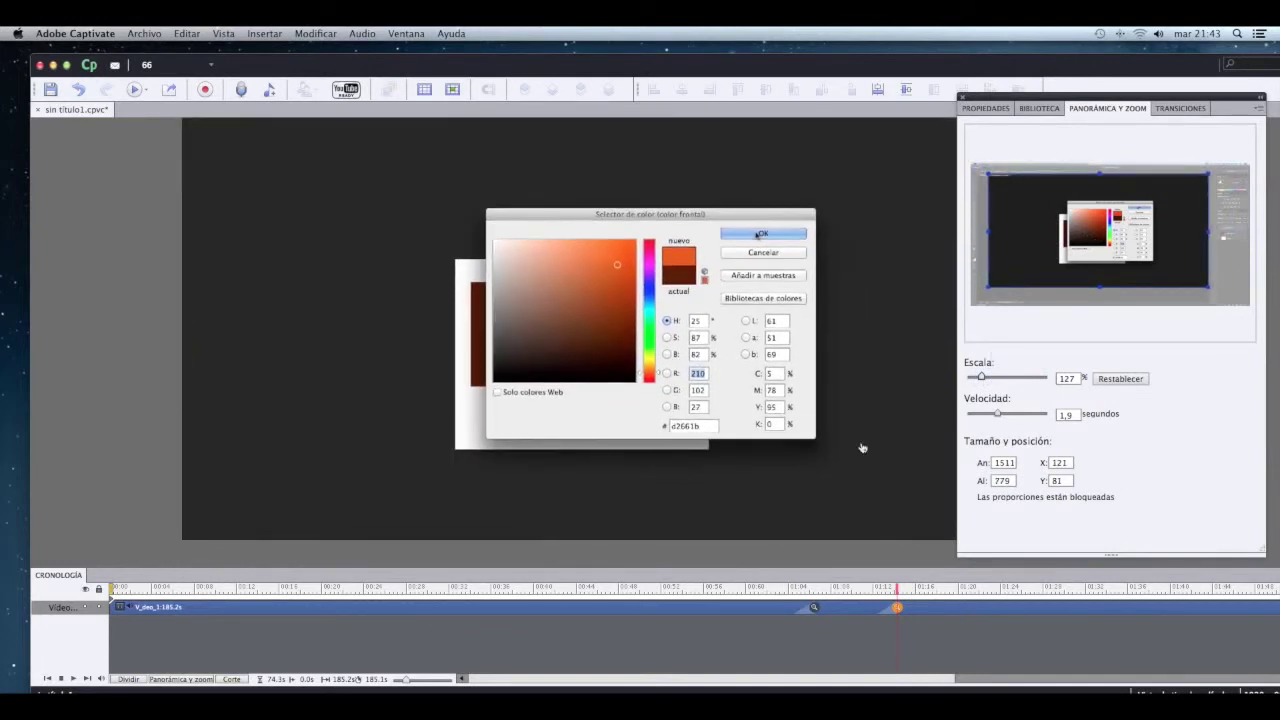
{"action": "left_click", "coordinate": [848, 590]}
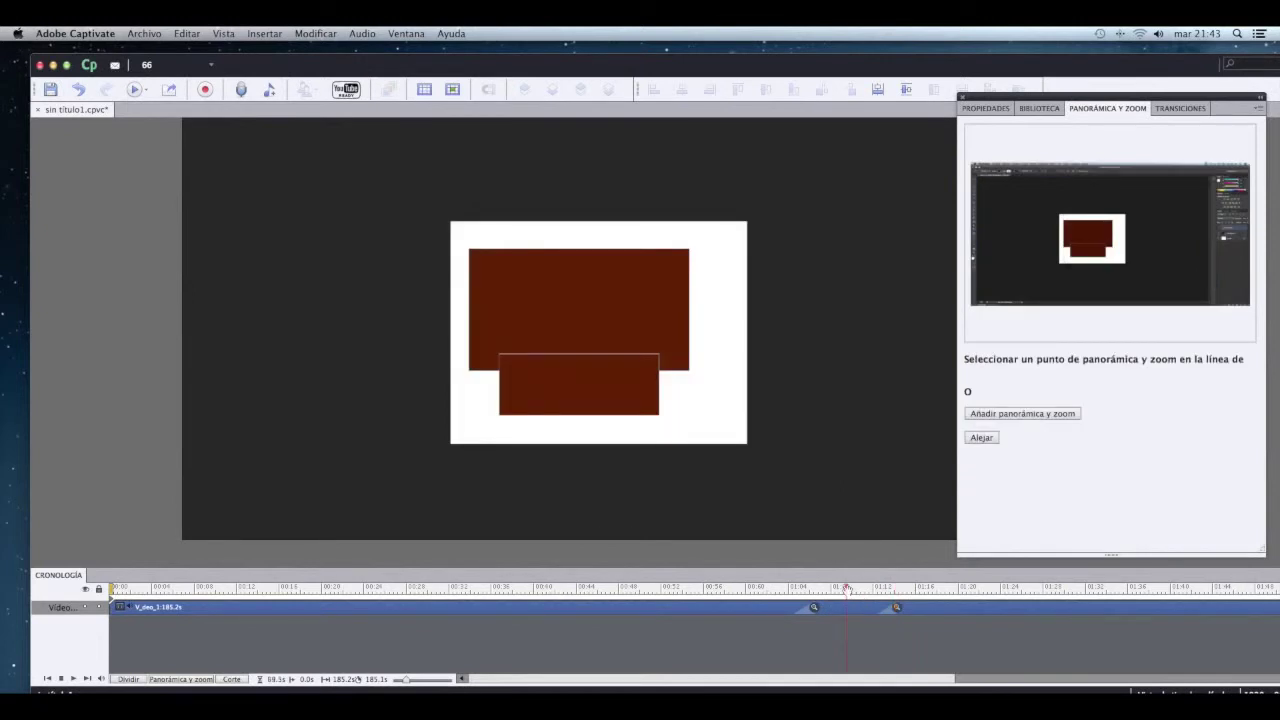
Step: Play back both zoom effects, return to about 66 s, and open the Insertar menu
{"action": "key", "text": "space"}
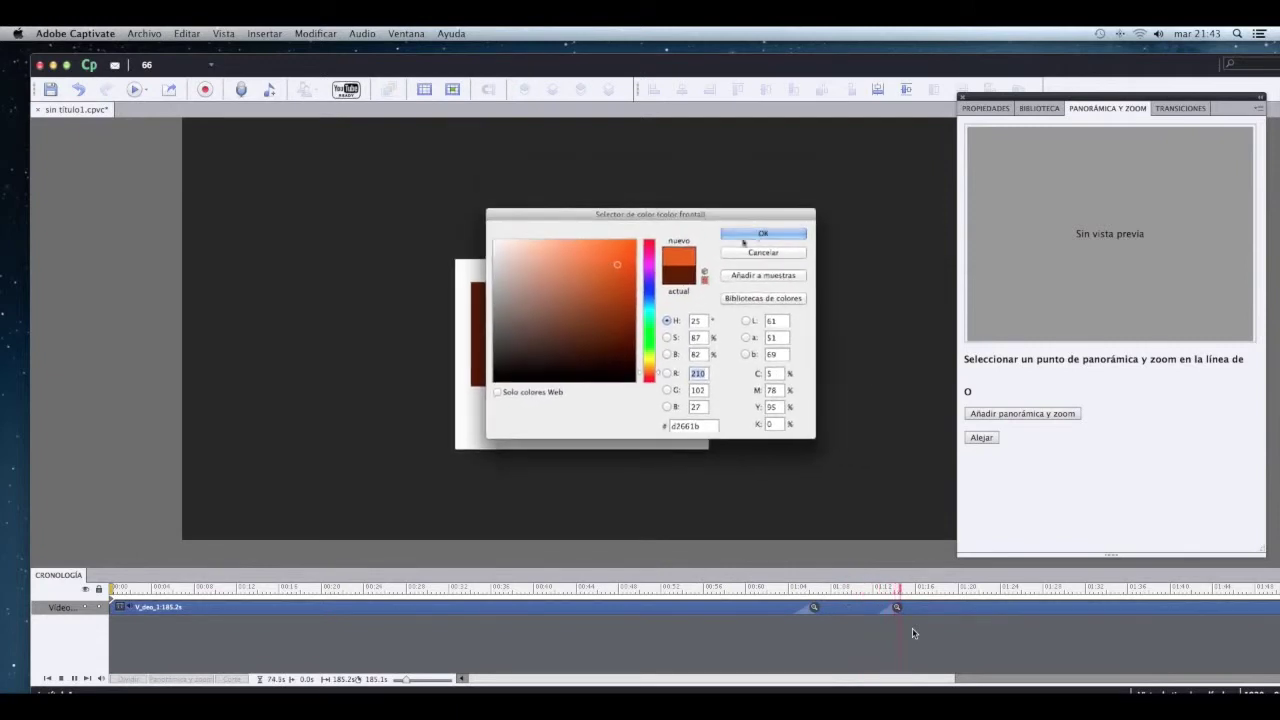
{"action": "key", "text": "space"}
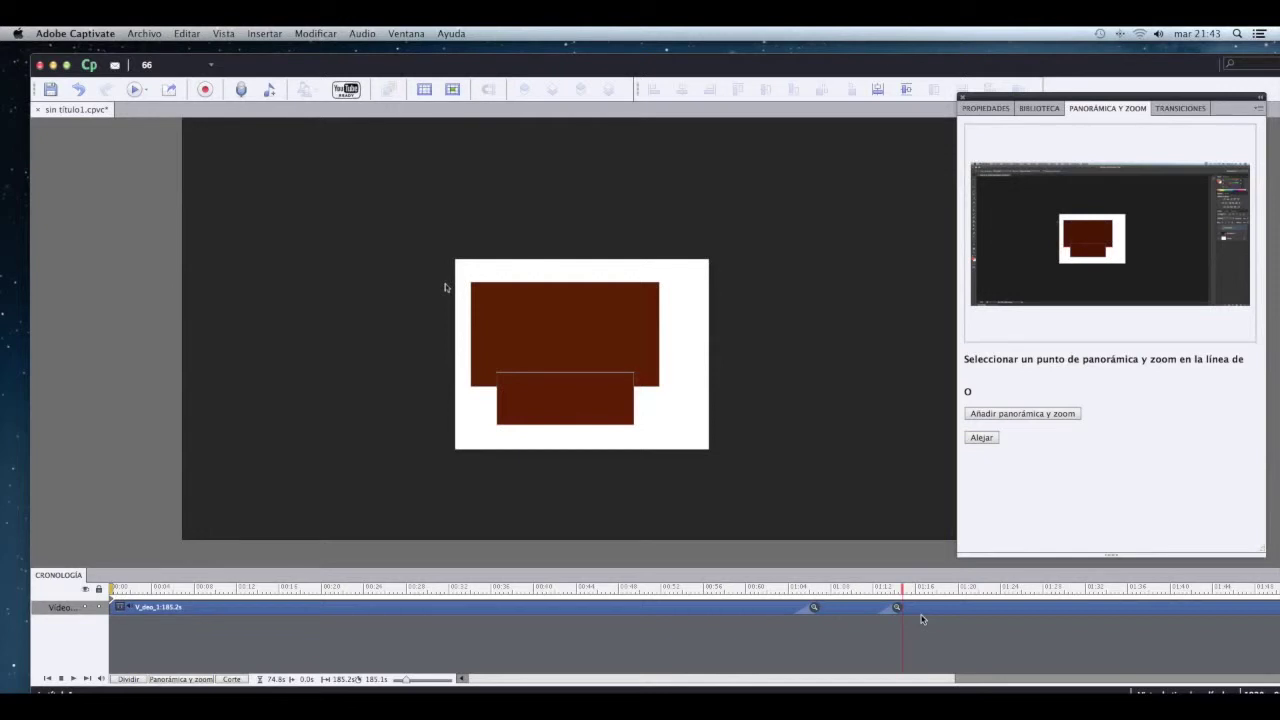
{"action": "key", "text": "space"}
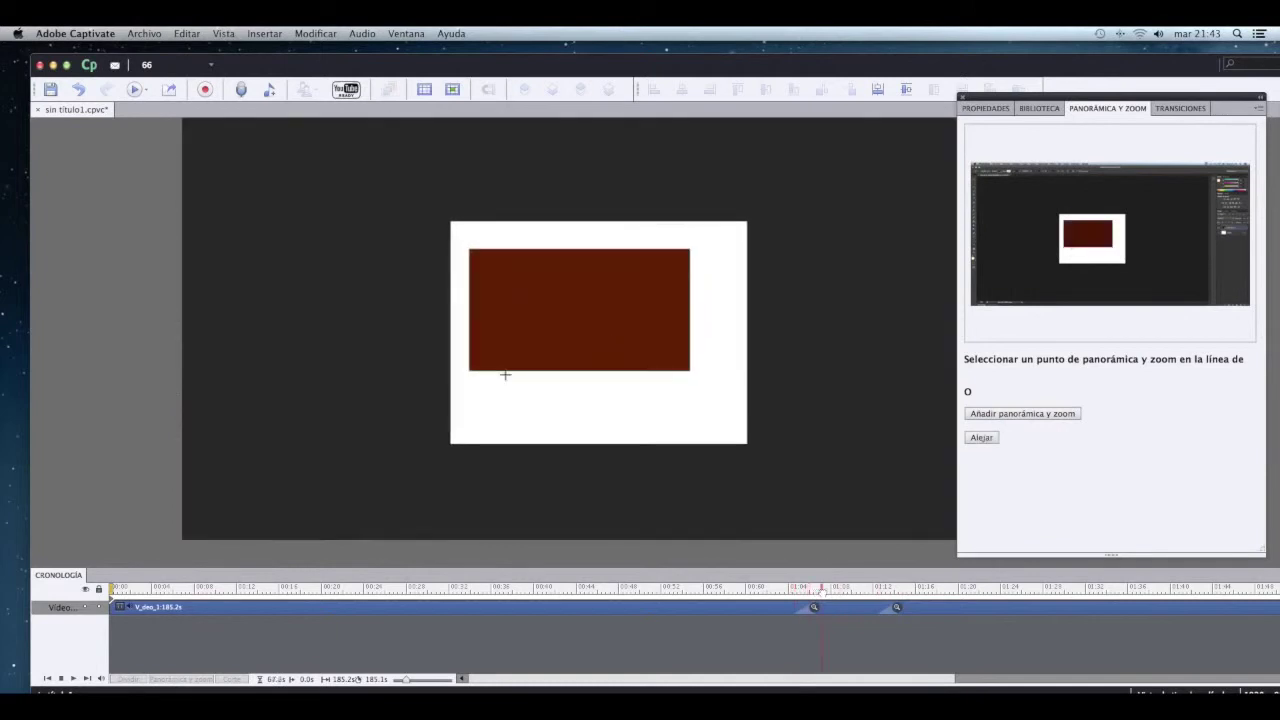
{"action": "left_click_drag", "start_coordinate": [873, 590], "coordinate": [793, 590]}
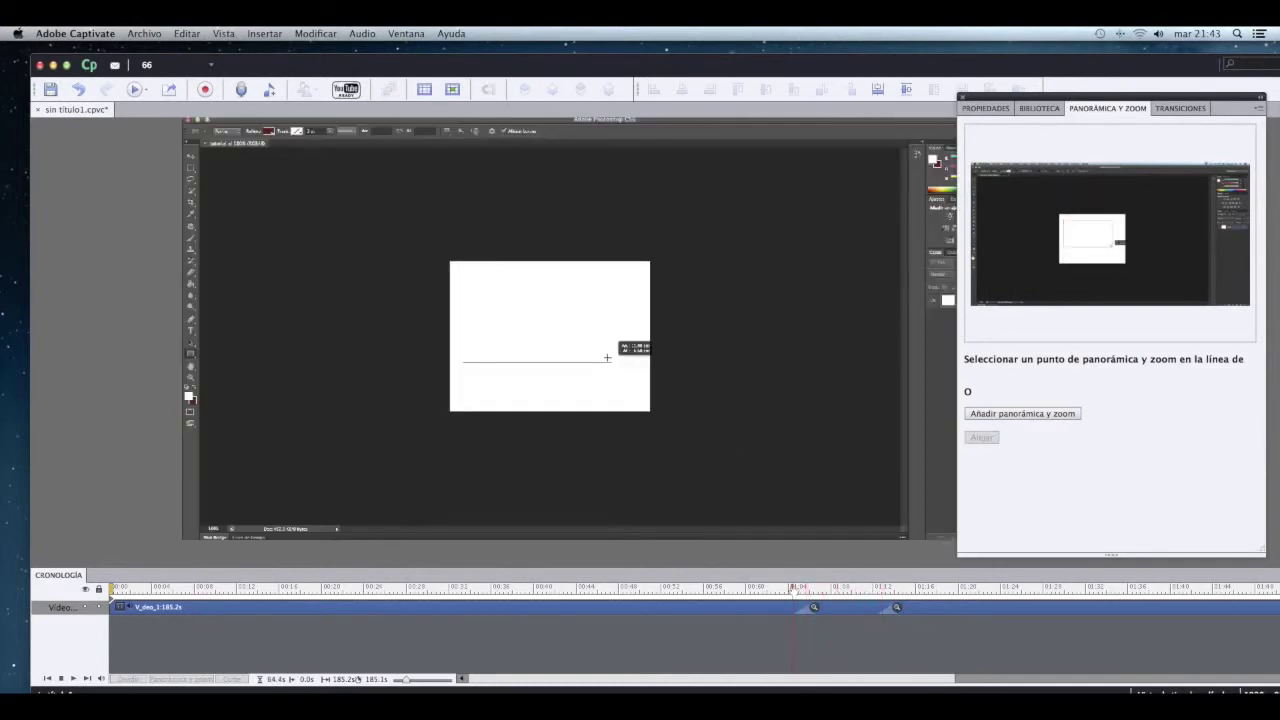
{"action": "left_click", "coordinate": [265, 33]}
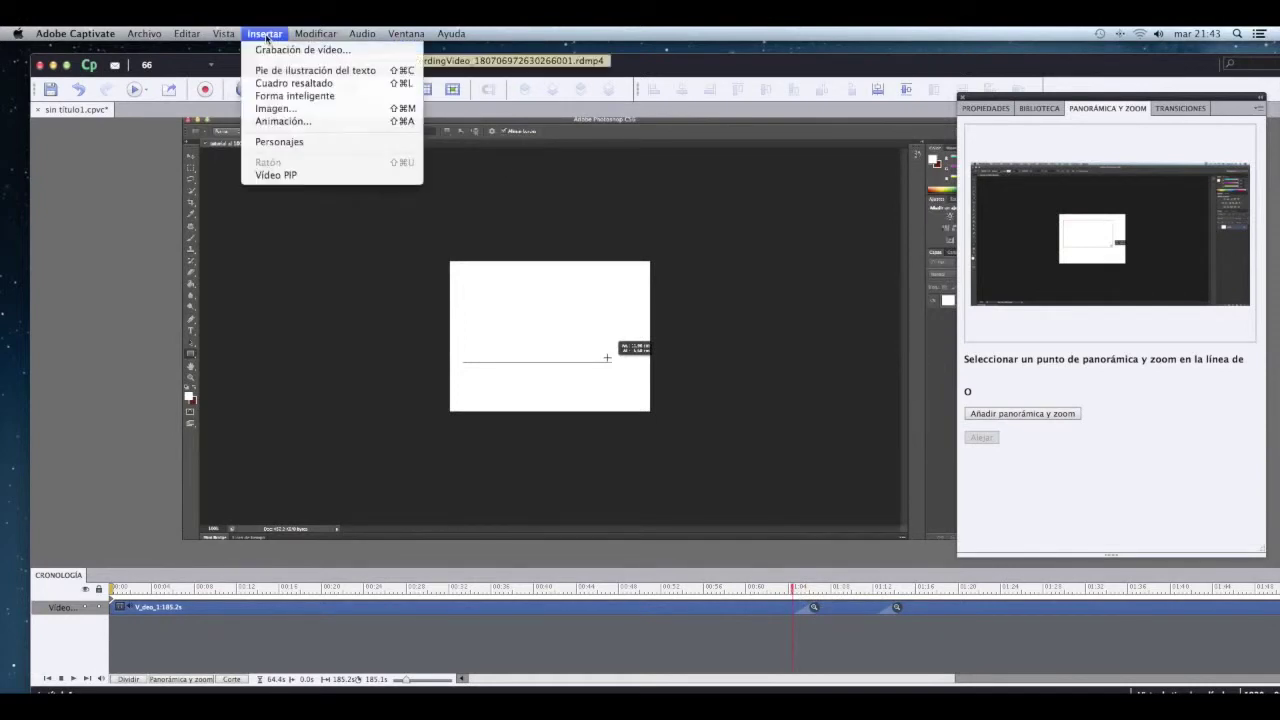
Step: Insert a text caption reading 'Web 2.0' and review its caption properties
{"action": "left_click", "coordinate": [310, 72]}
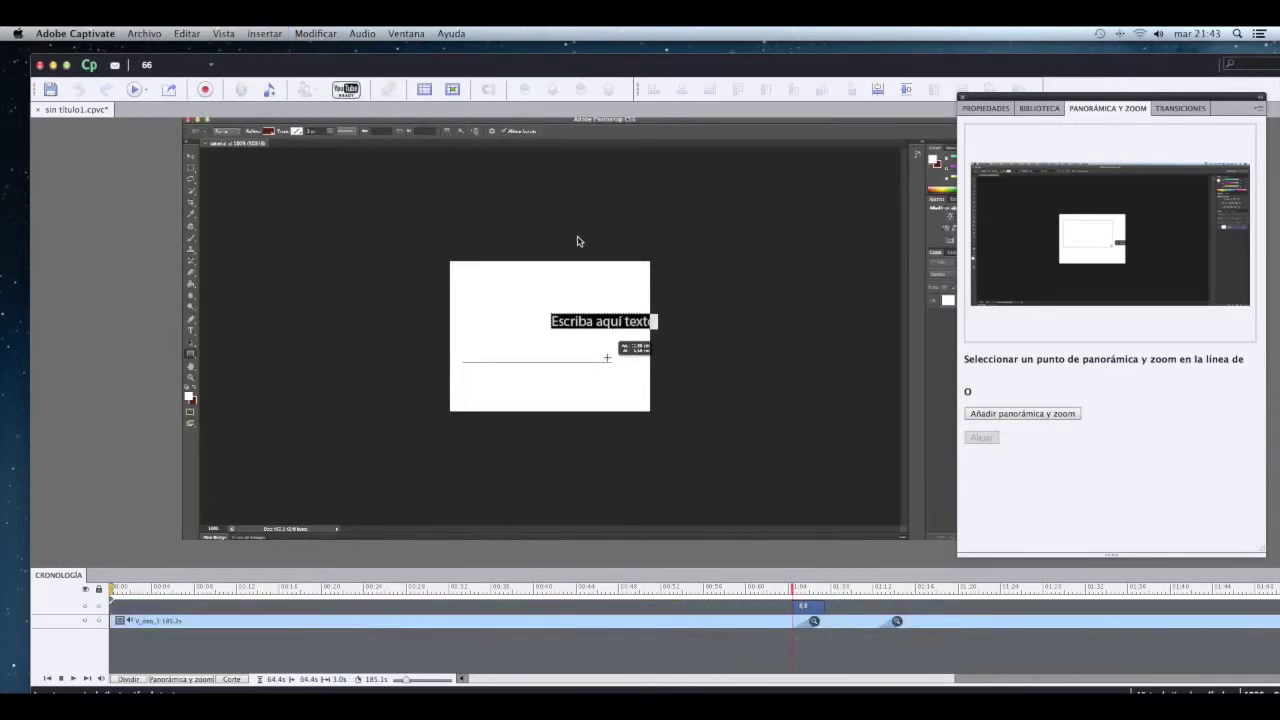
{"action": "type", "text": "Web 2.0"}
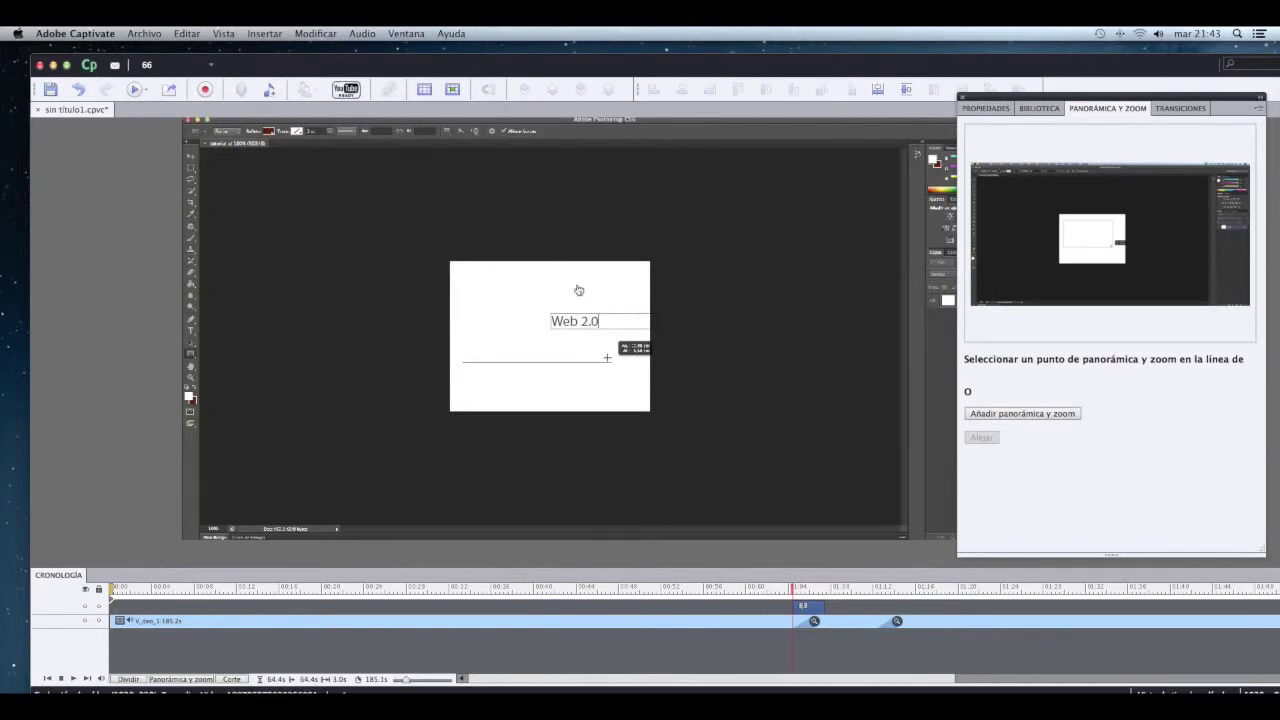
{"action": "left_click", "coordinate": [990, 112]}
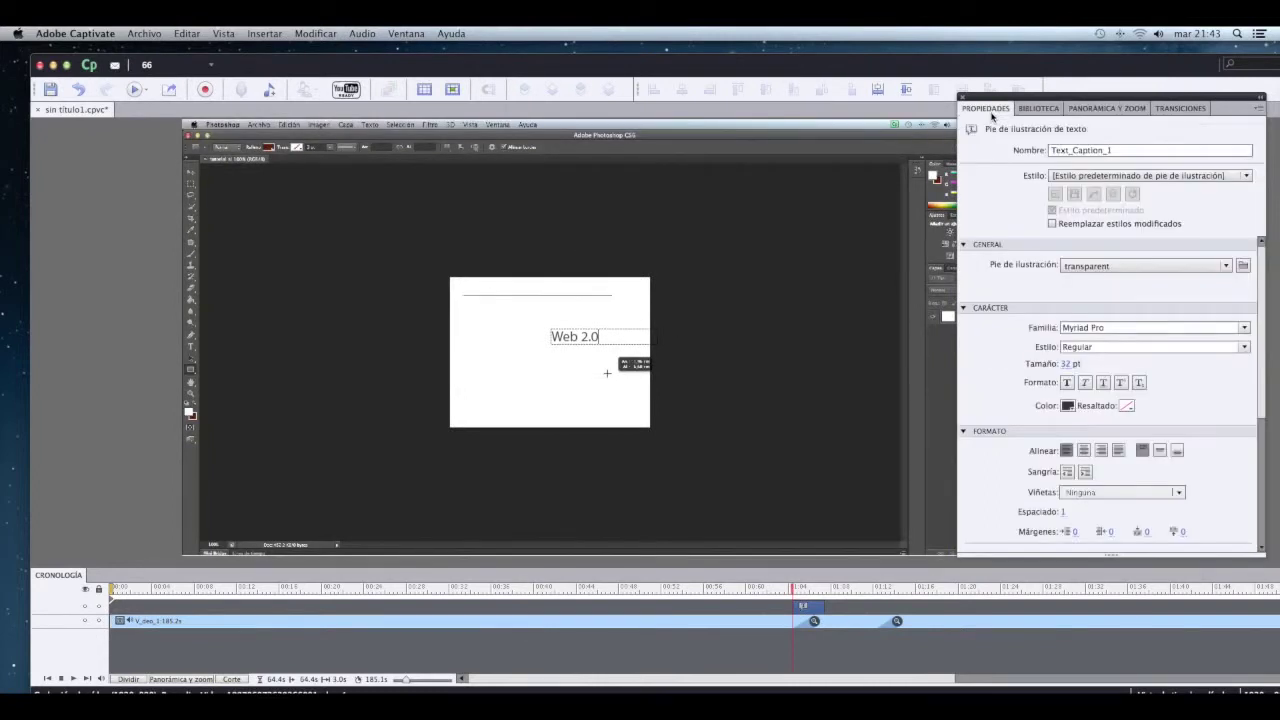
{"action": "scroll", "coordinate": [1125, 362], "scroll_direction": "down", "scroll_amount": 3}
{"action": "scroll", "coordinate": [1127, 361], "scroll_direction": "up", "scroll_amount": 2}
{"action": "scroll", "coordinate": [1127, 361], "scroll_direction": "up", "scroll_amount": 1}
{"action": "scroll", "coordinate": [1190, 385], "scroll_direction": "down", "scroll_amount": 1}
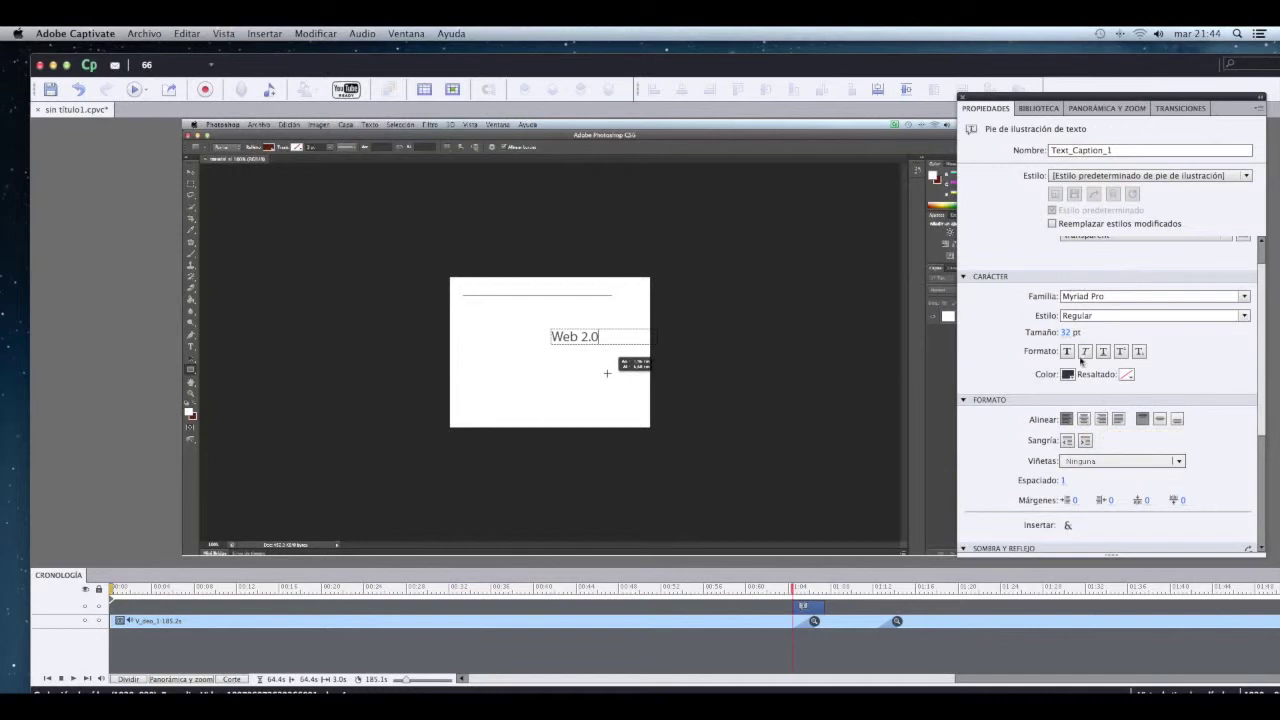
Step: Set the Web 2.0 caption text to 88 pt and orange
{"action": "left_click", "coordinate": [1066, 332]}
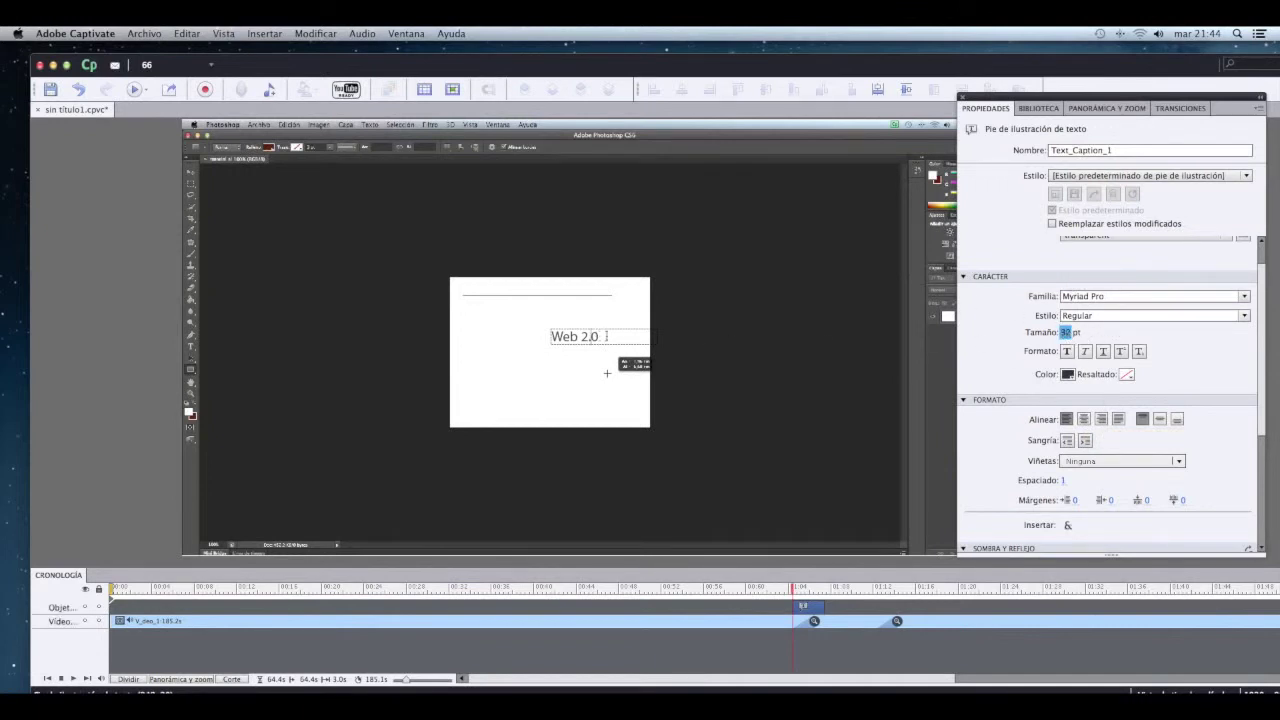
{"action": "left_click_drag", "start_coordinate": [544, 336], "coordinate": [600, 337]}
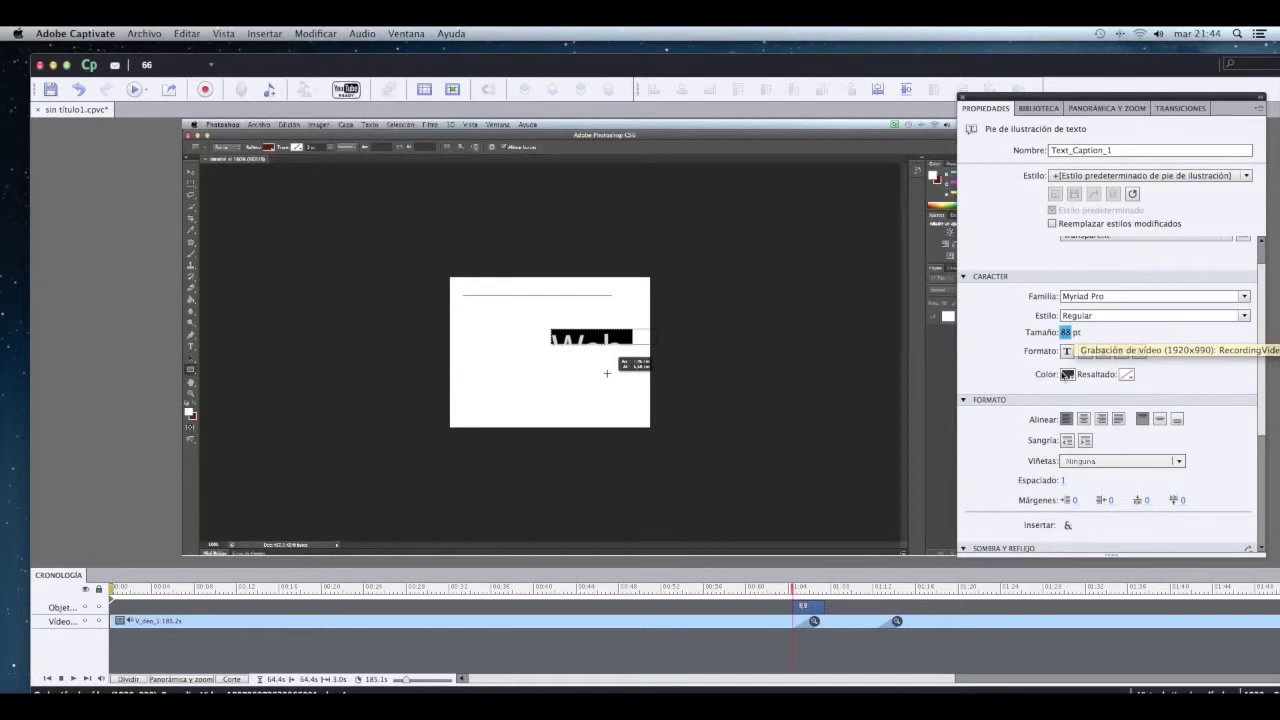
{"action": "left_click", "coordinate": [1068, 375]}
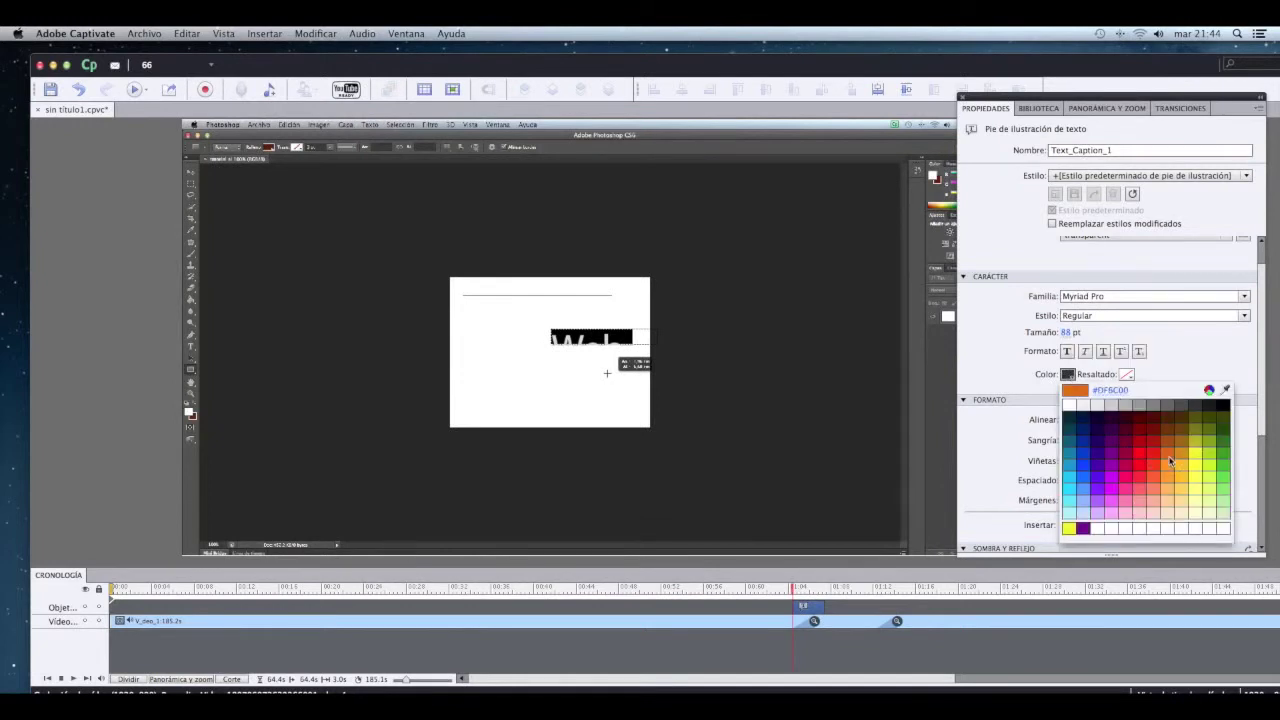
{"action": "left_click", "coordinate": [1170, 467]}
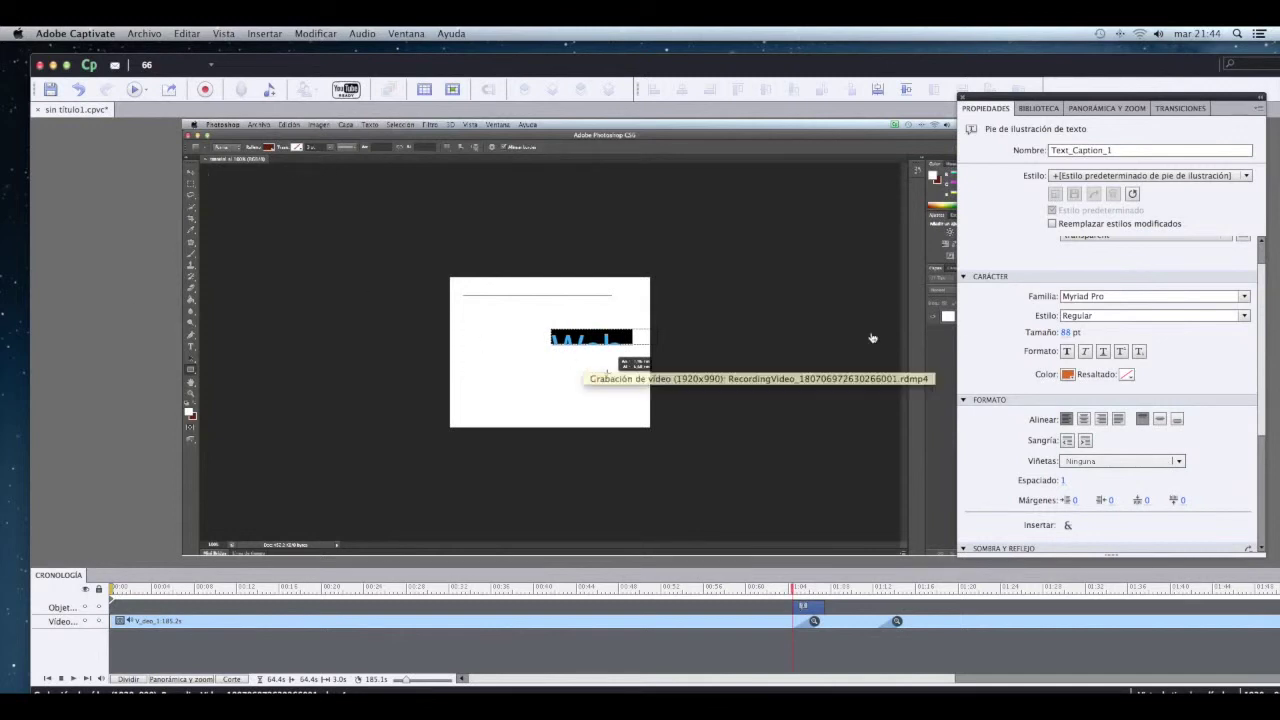
Step: Widen the caption box to fit Web 2.0 and make the text bold
{"action": "left_click", "coordinate": [588, 334]}
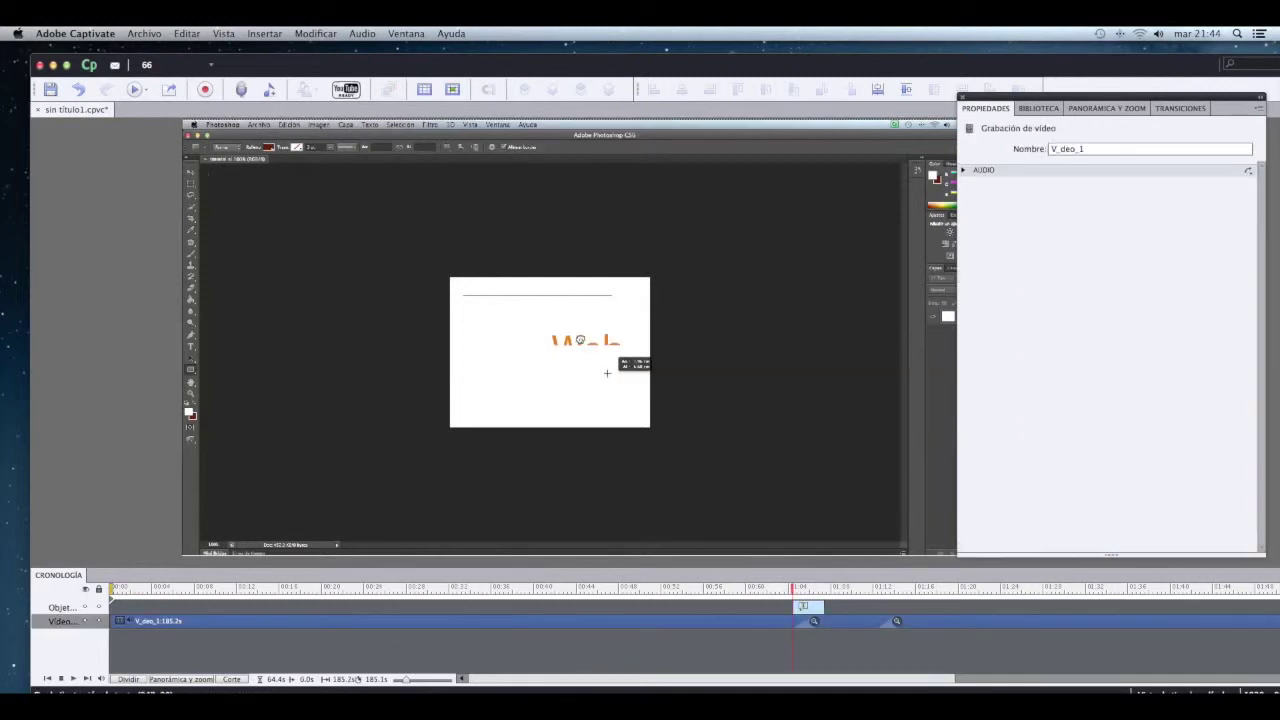
{"action": "left_click", "coordinate": [580, 338]}
{"action": "double_click", "coordinate": [576, 338]}
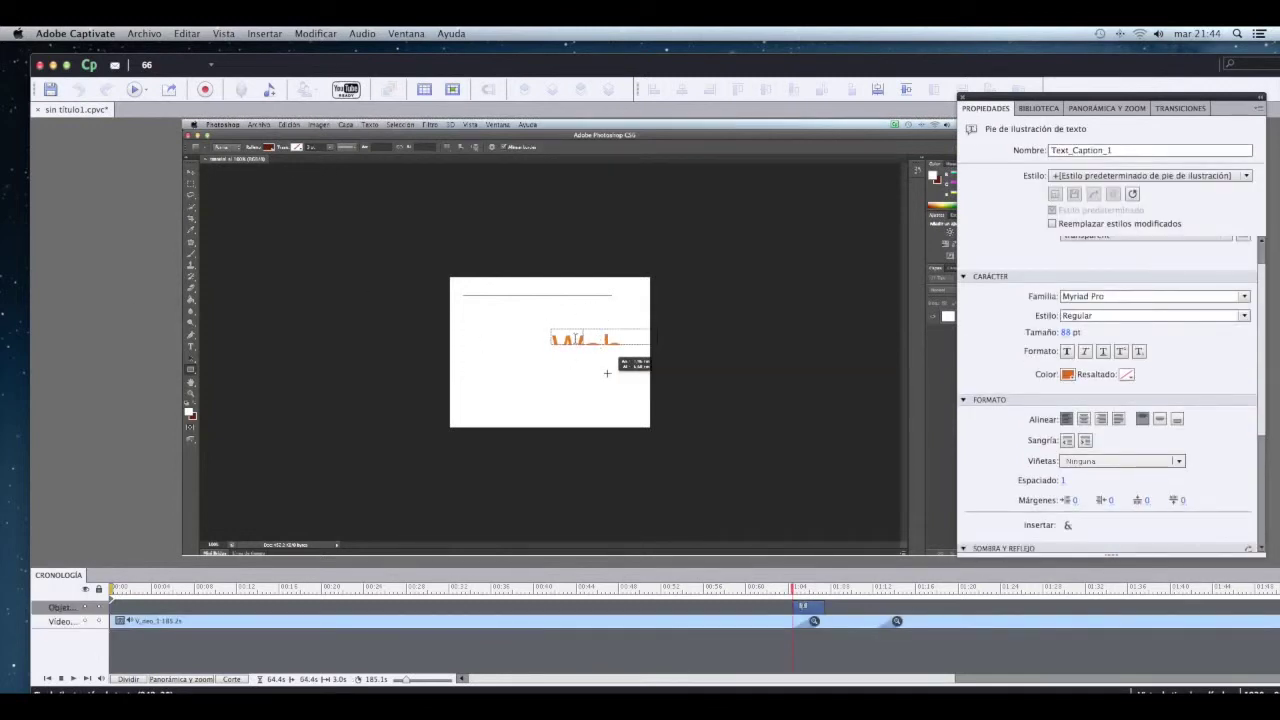
{"action": "key", "text": "ctrl+a"}
{"action": "left_click", "coordinate": [601, 334]}
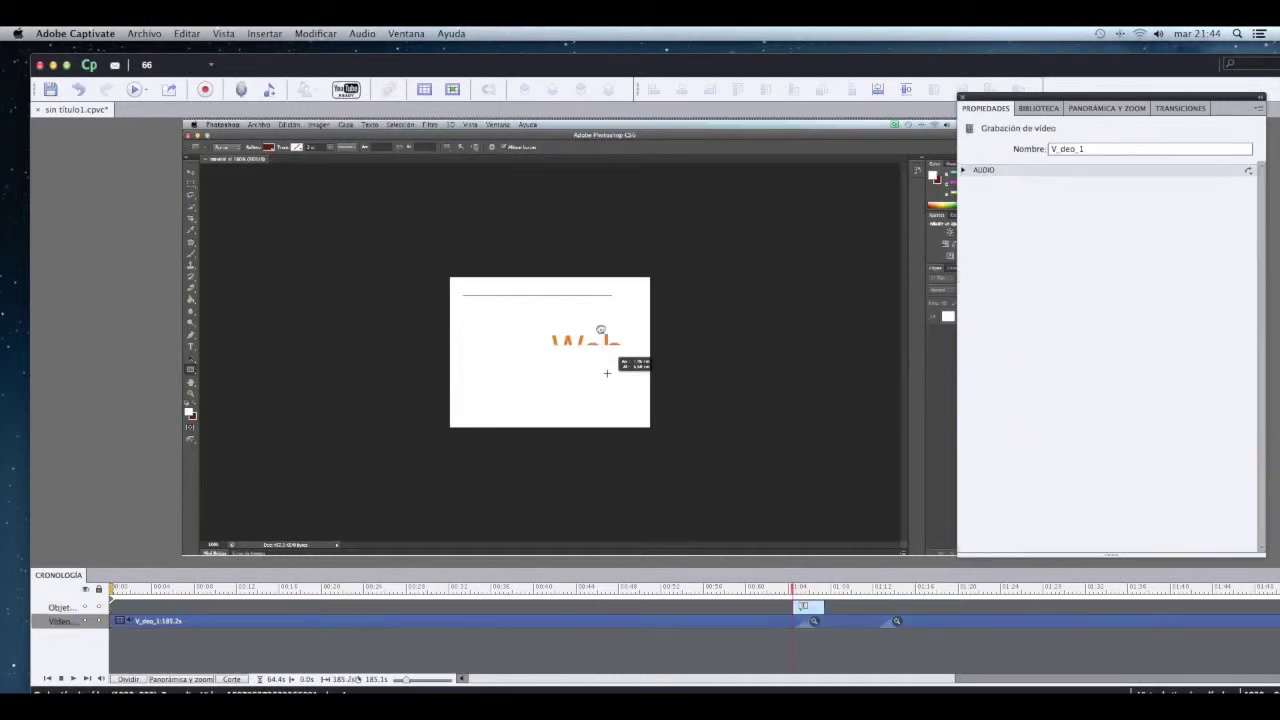
{"action": "left_click", "coordinate": [597, 339]}
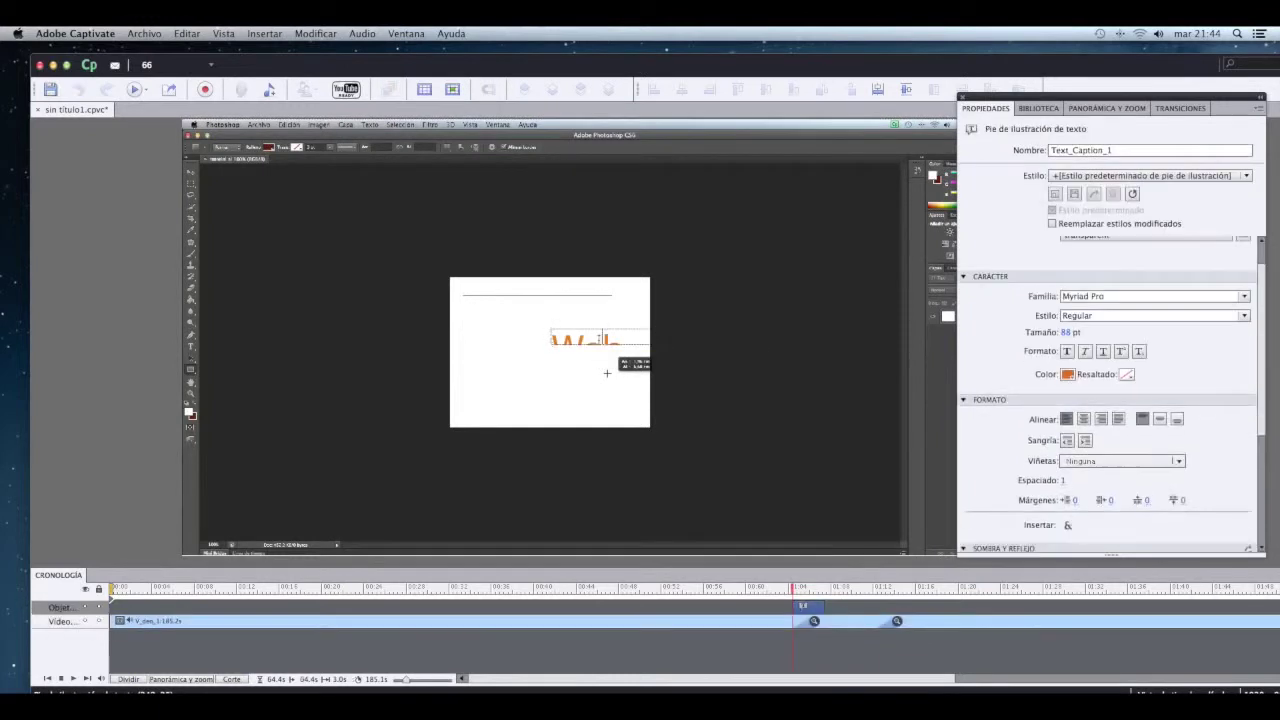
{"action": "left_click", "coordinate": [611, 335]}
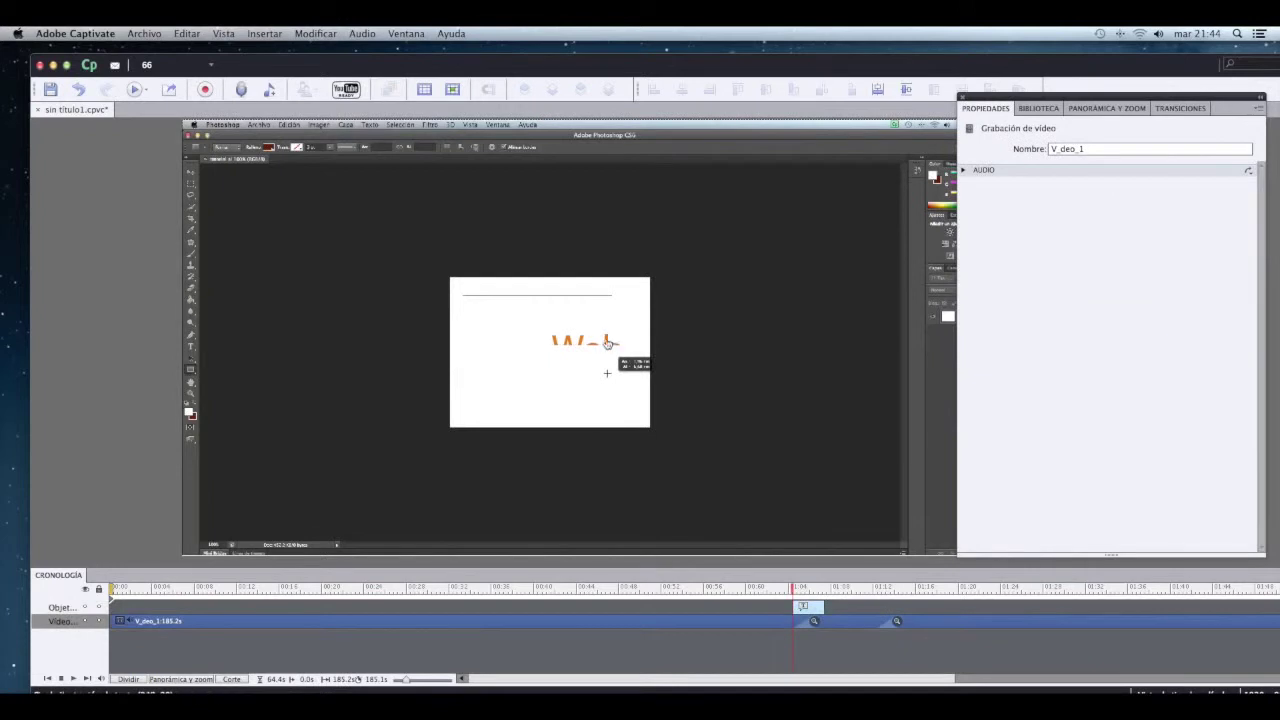
{"action": "left_click", "coordinate": [607, 342]}
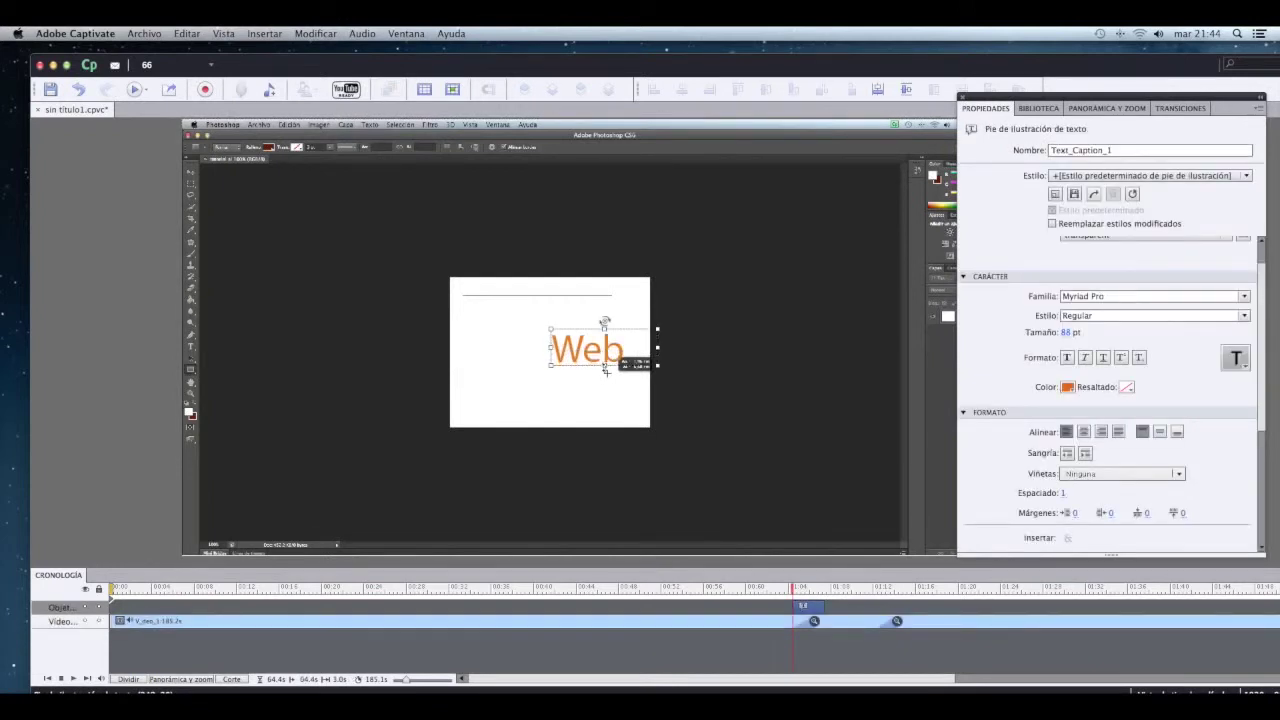
{"action": "left_click_drag", "start_coordinate": [549, 347], "coordinate": [500, 347]}
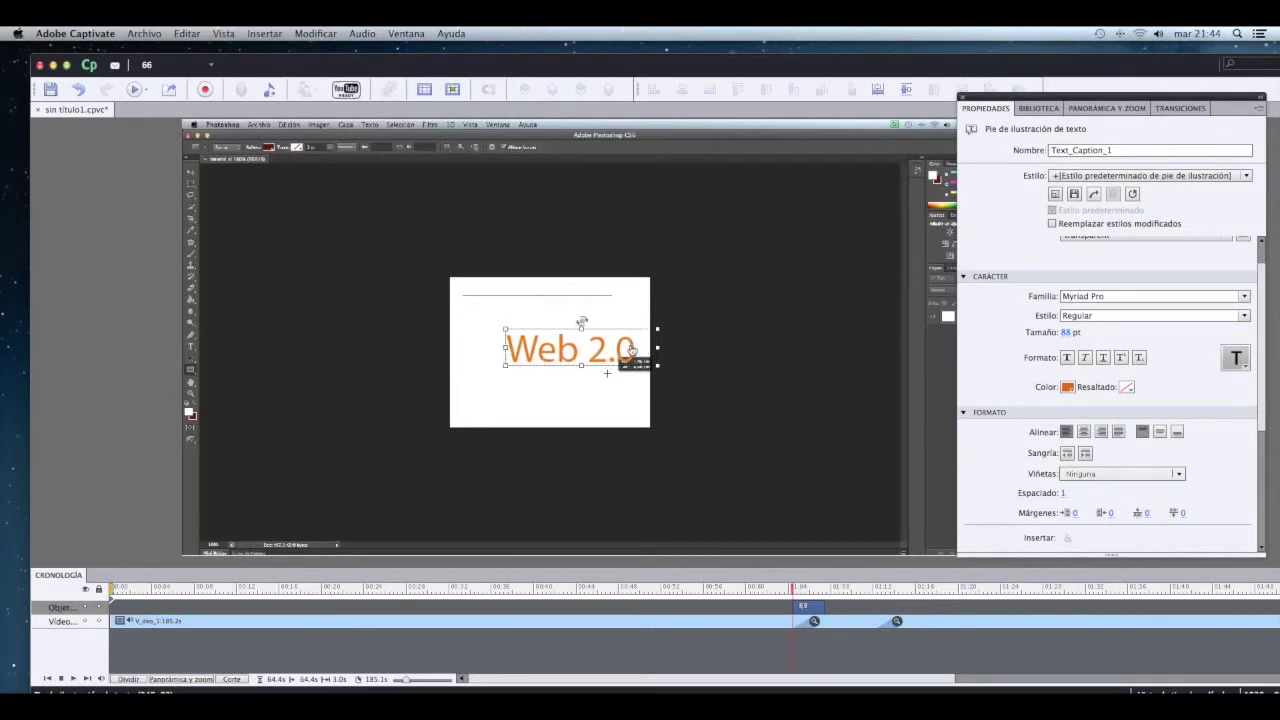
{"action": "left_click", "coordinate": [1067, 358]}
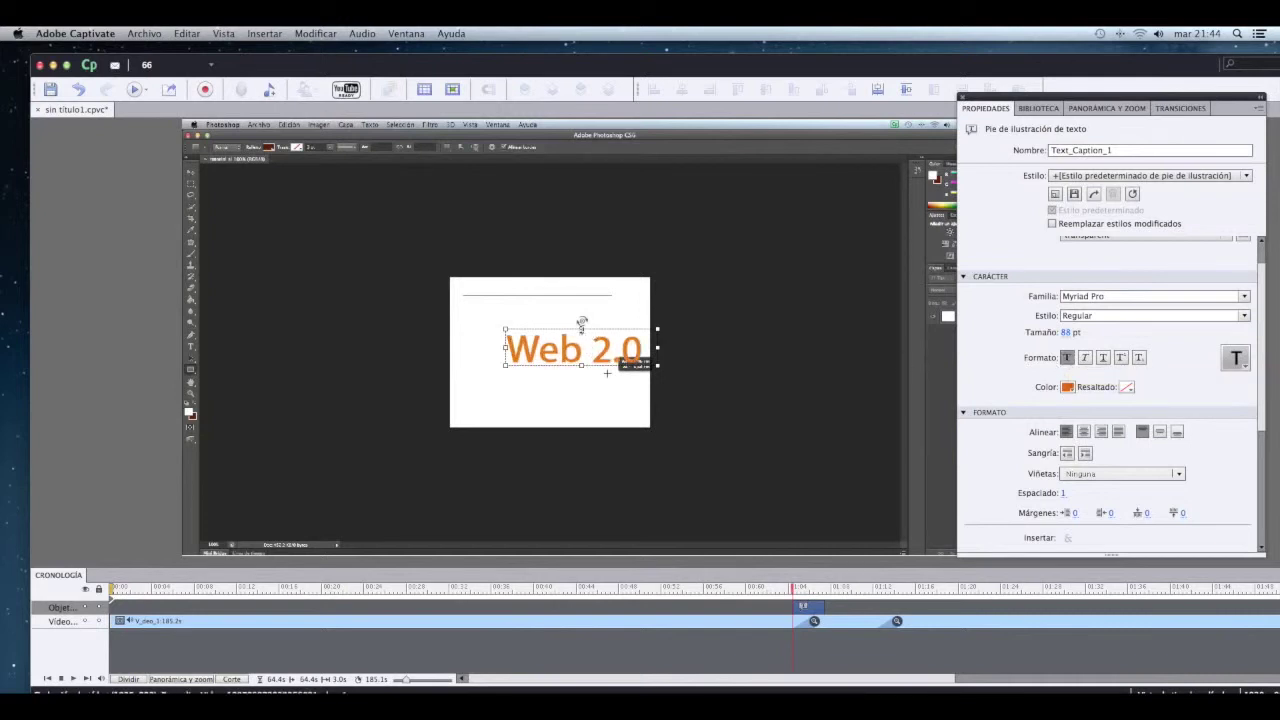
Step: Move the Web 2.0 caption above the white canvas and start its timeline bar slightly earlier, at 63.4 s
{"action": "left_click_drag", "start_coordinate": [581, 323], "coordinate": [566, 231]}
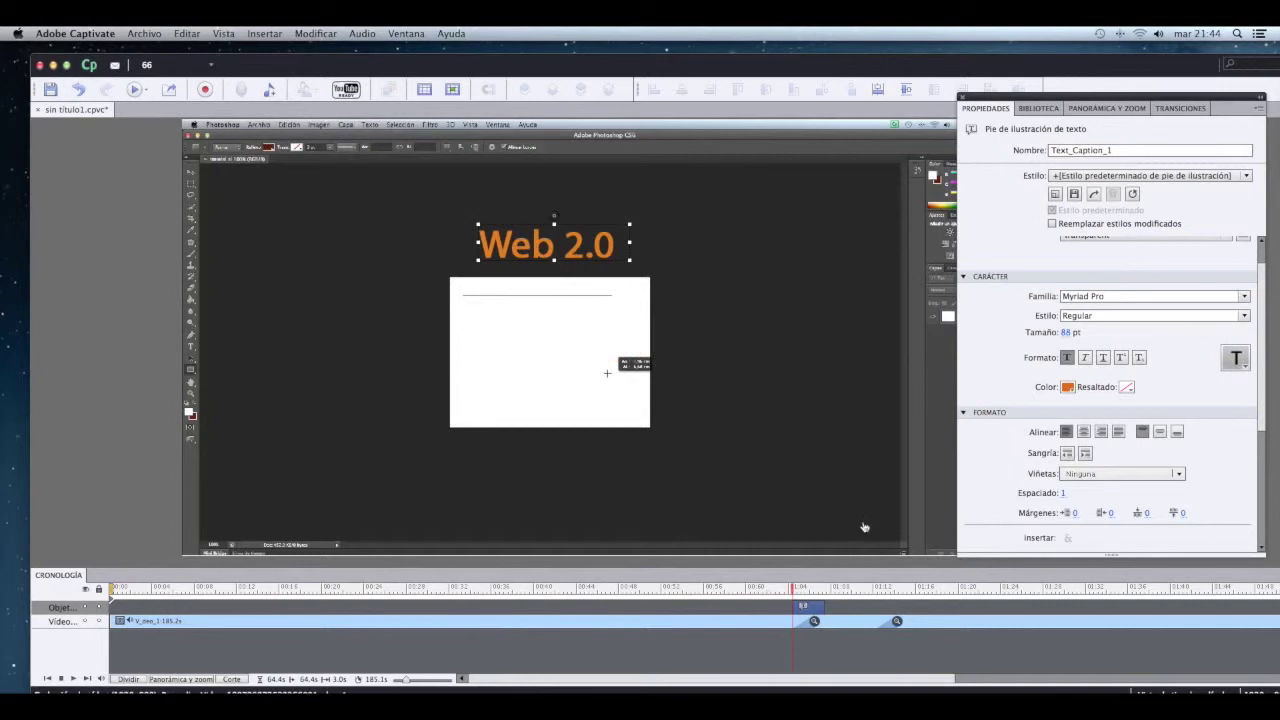
{"action": "left_click_drag", "start_coordinate": [795, 588], "coordinate": [775, 588]}
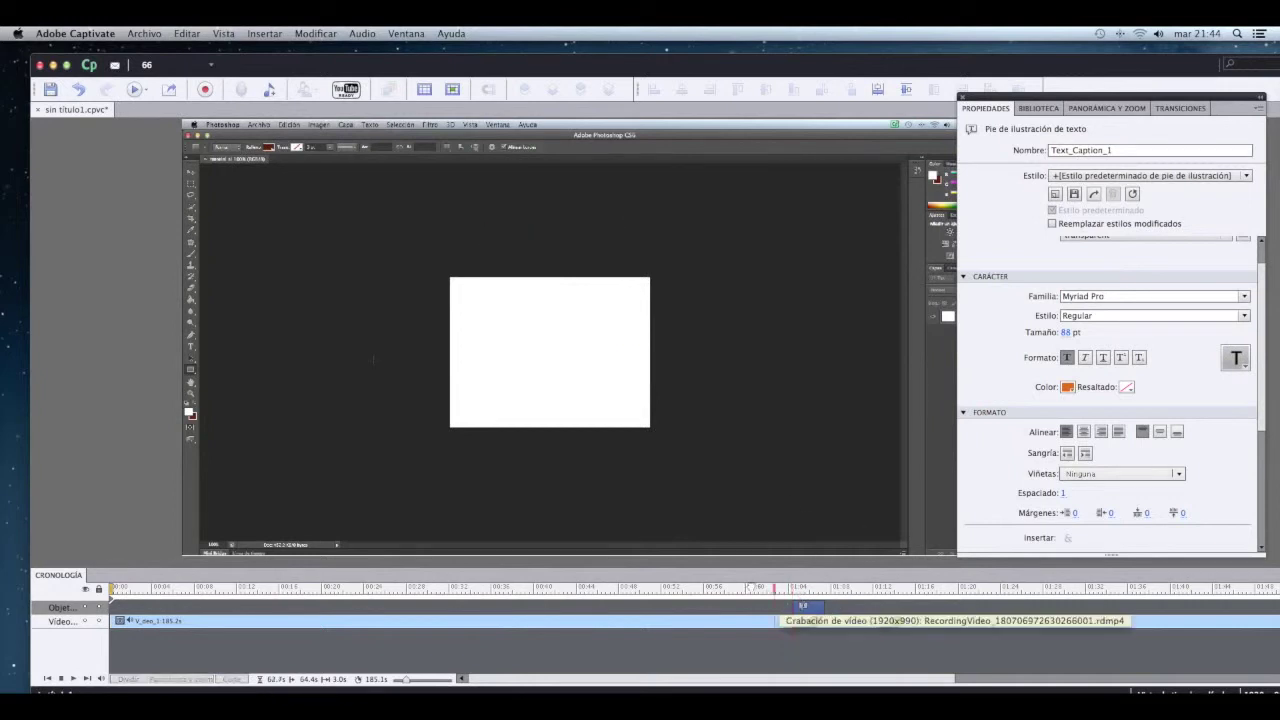
{"action": "left_click", "coordinate": [825, 639]}
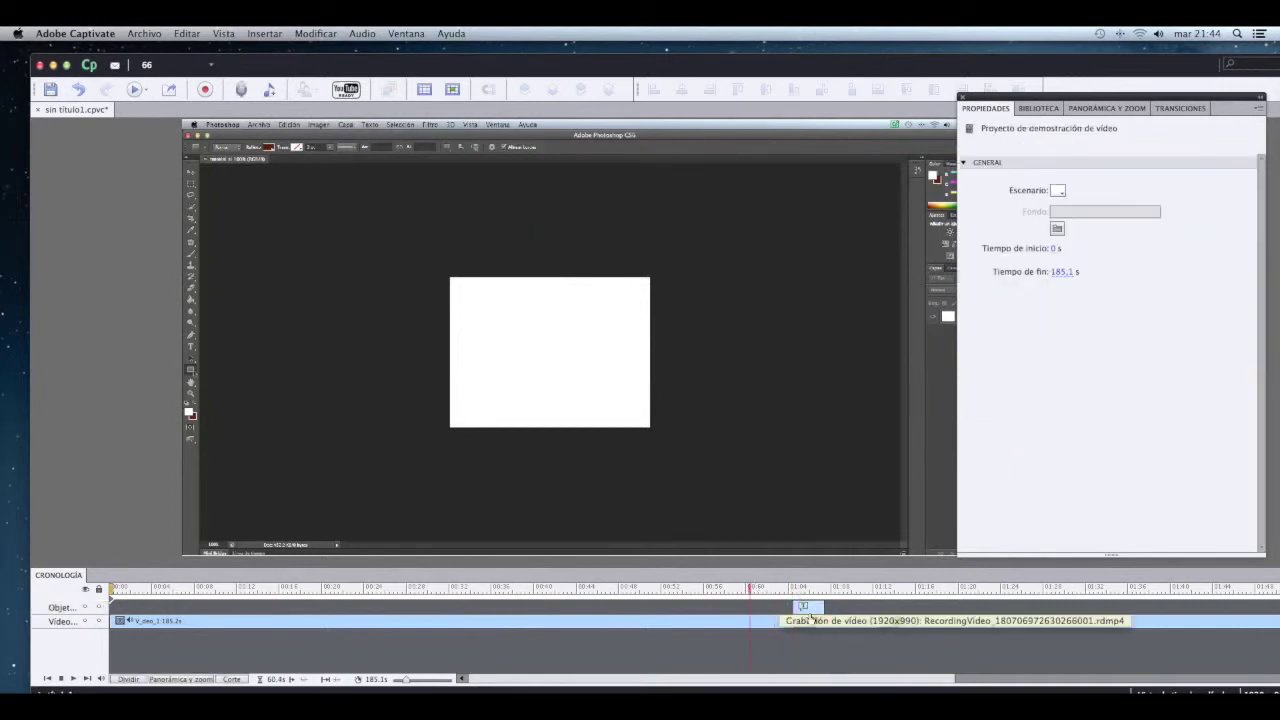
{"action": "left_click", "coordinate": [811, 608]}
{"action": "left_click_drag", "start_coordinate": [811, 608], "coordinate": [801, 608]}
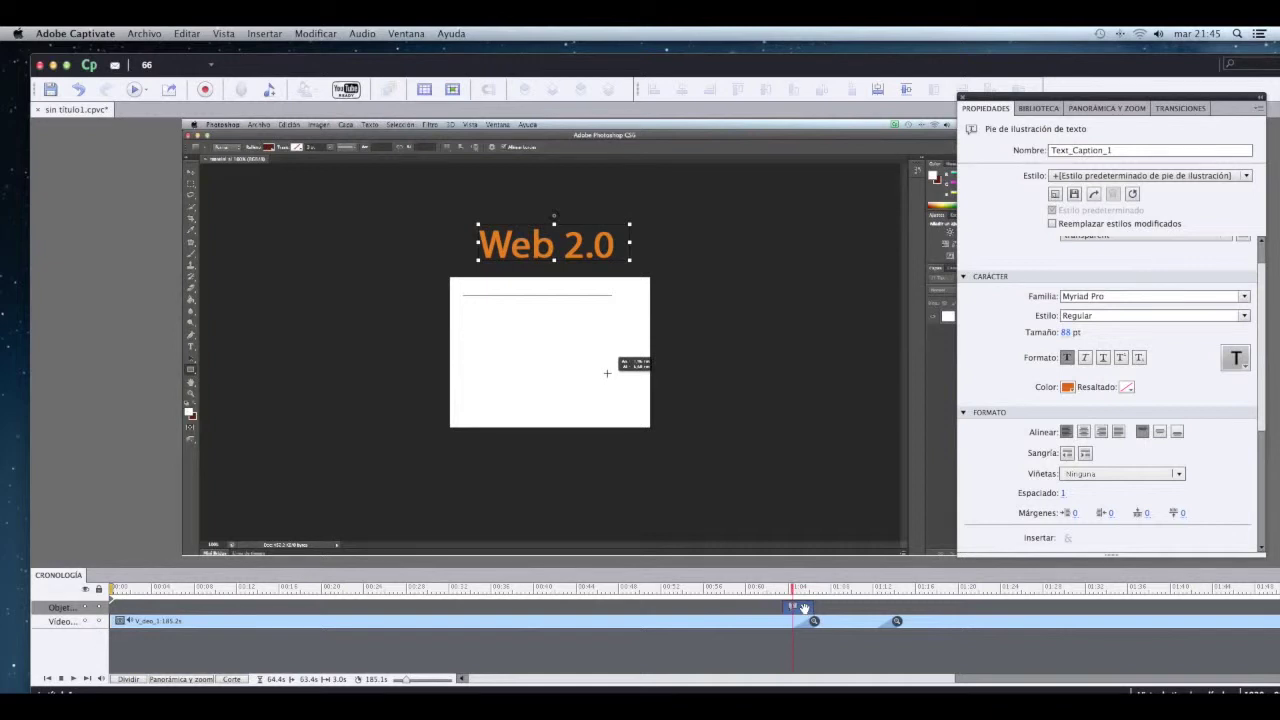
Step: Shift the Web 2.0 caption to start at 60.2 s and stretch it to 15.8 s
{"action": "left_click_drag", "start_coordinate": [803, 608], "coordinate": [750, 612]}
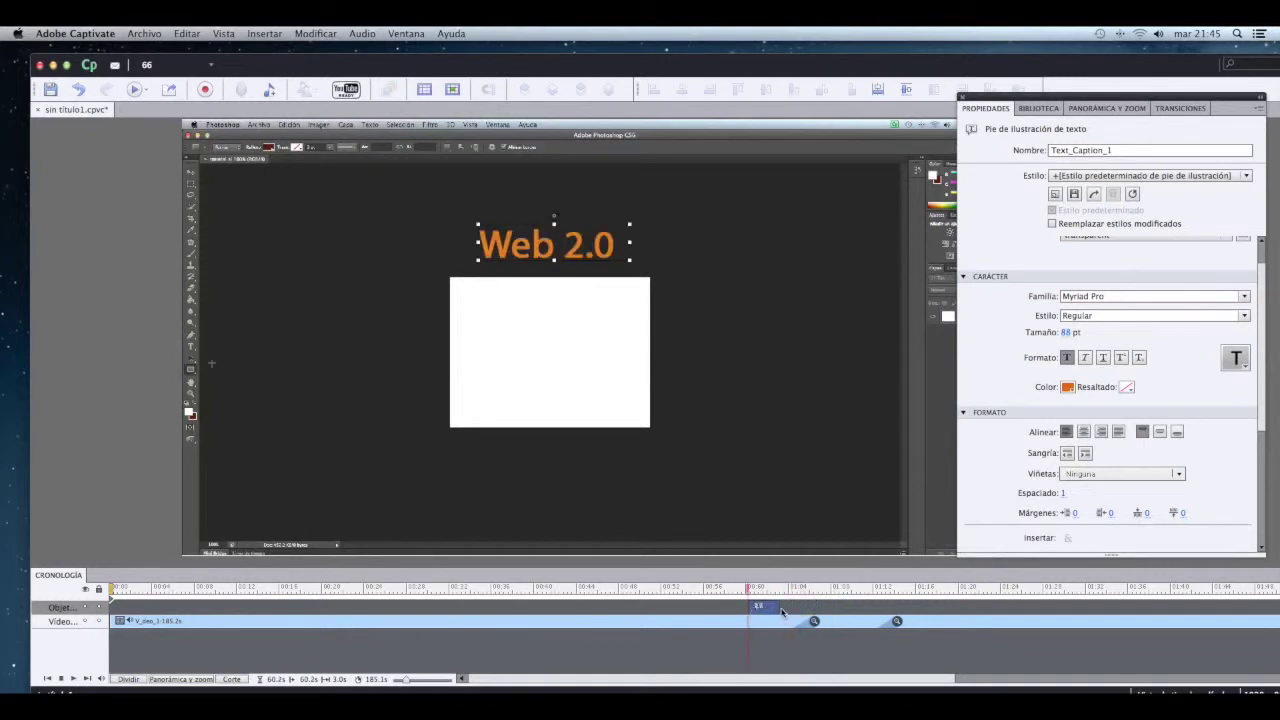
{"action": "left_click_drag", "start_coordinate": [777, 606], "coordinate": [911, 607]}
{"action": "left_click", "coordinate": [732, 588]}
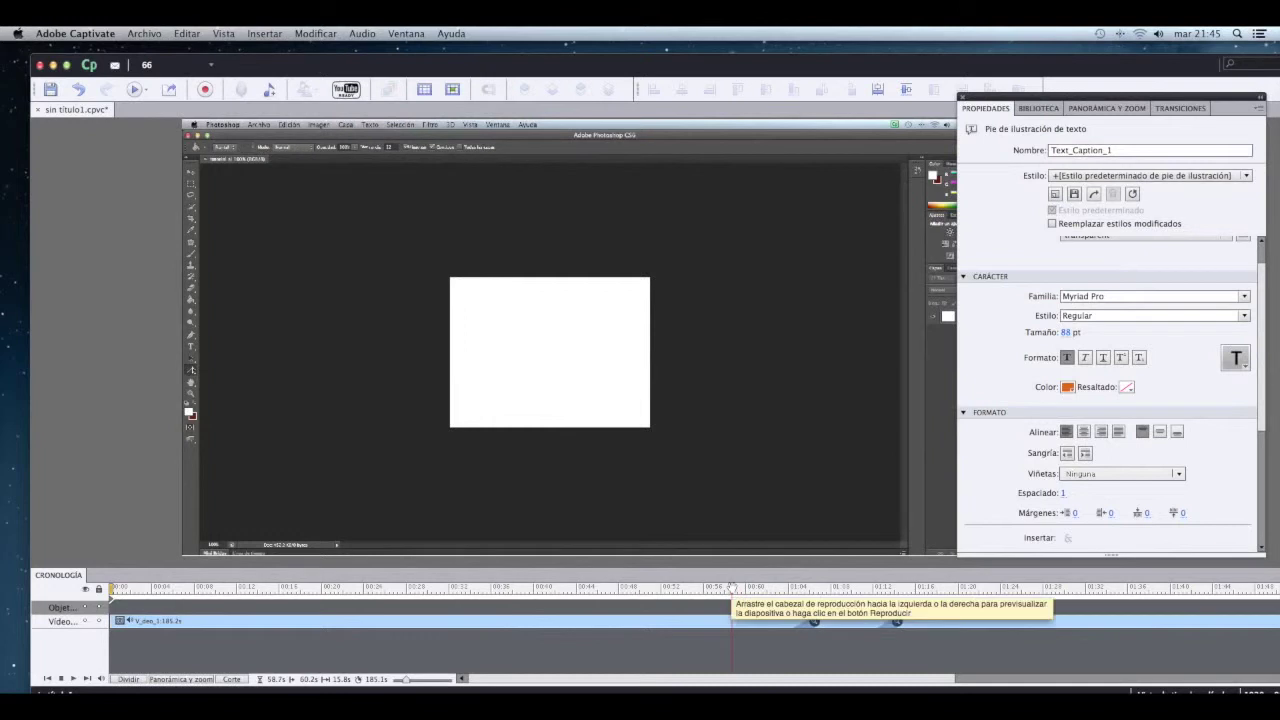
Step: Play the timeline and scrub to the frames where the Web 2.0 caption appears
{"action": "key", "text": "space"}
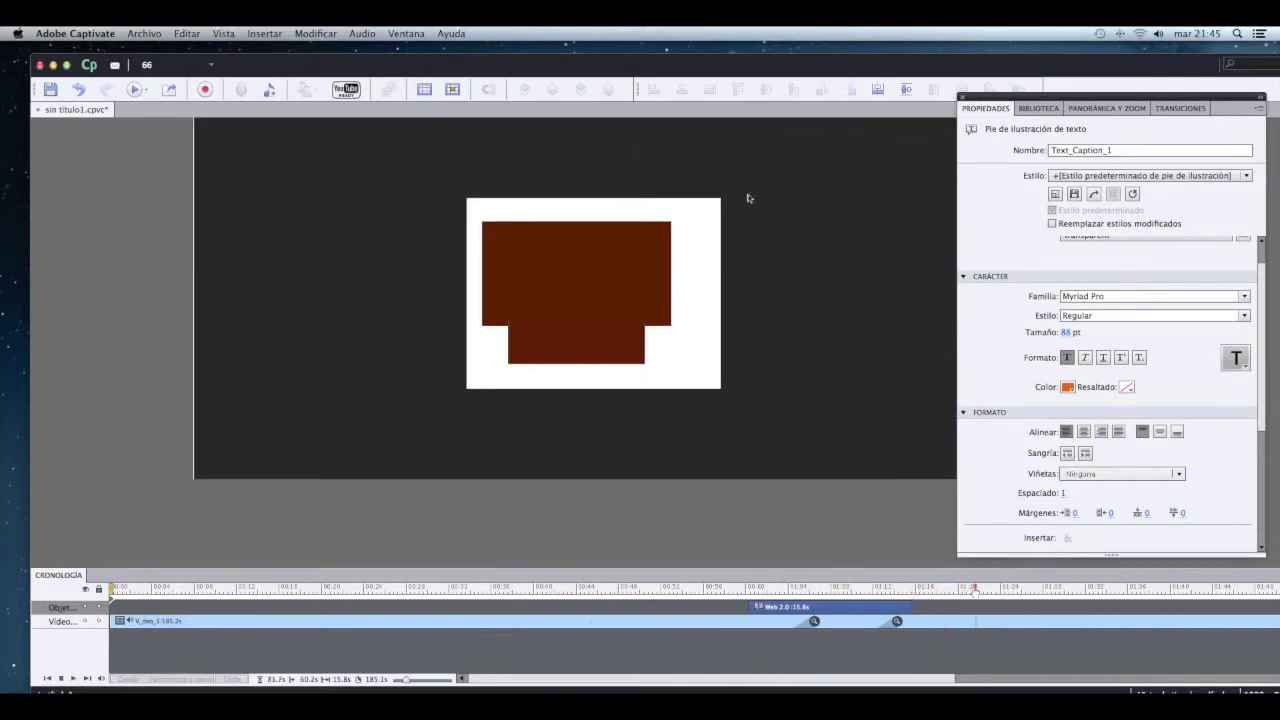
{"action": "left_click", "coordinate": [976, 592]}
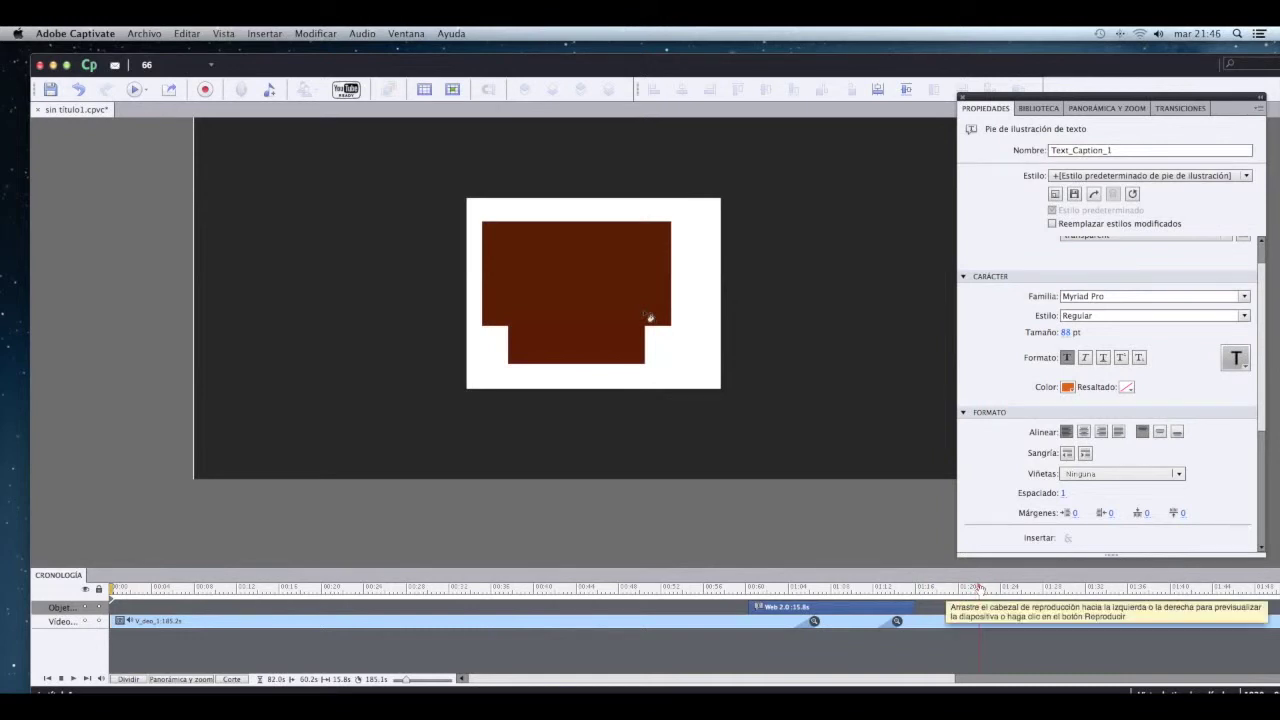
{"action": "left_click_drag", "start_coordinate": [890, 684], "coordinate": [933, 684]}
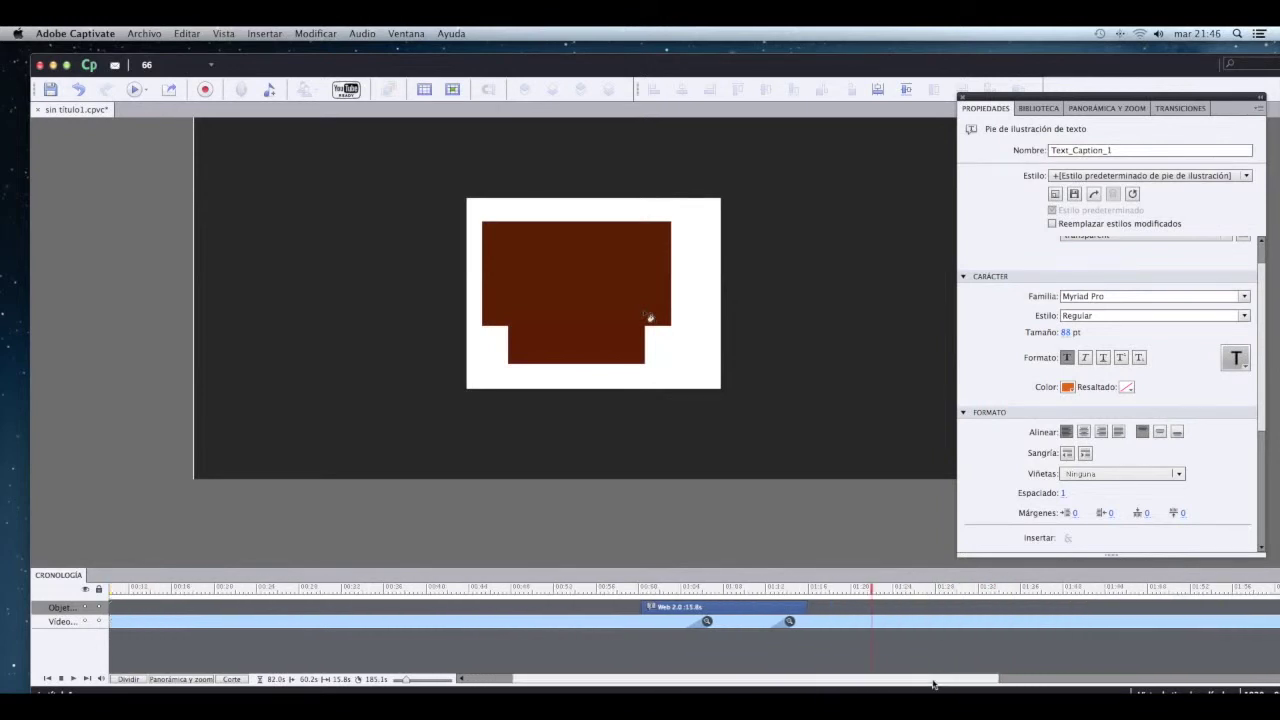
{"action": "left_click", "coordinate": [889, 590]}
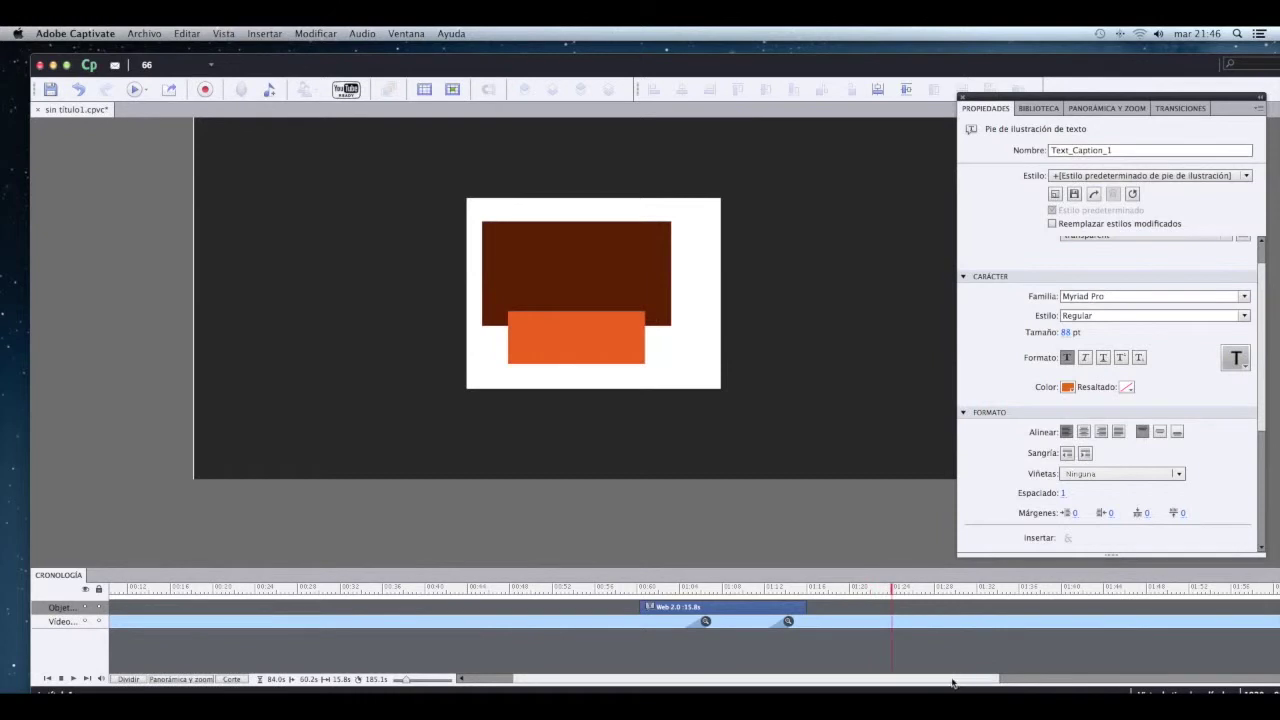
{"action": "left_click_drag", "start_coordinate": [957, 679], "coordinate": [980, 681]}
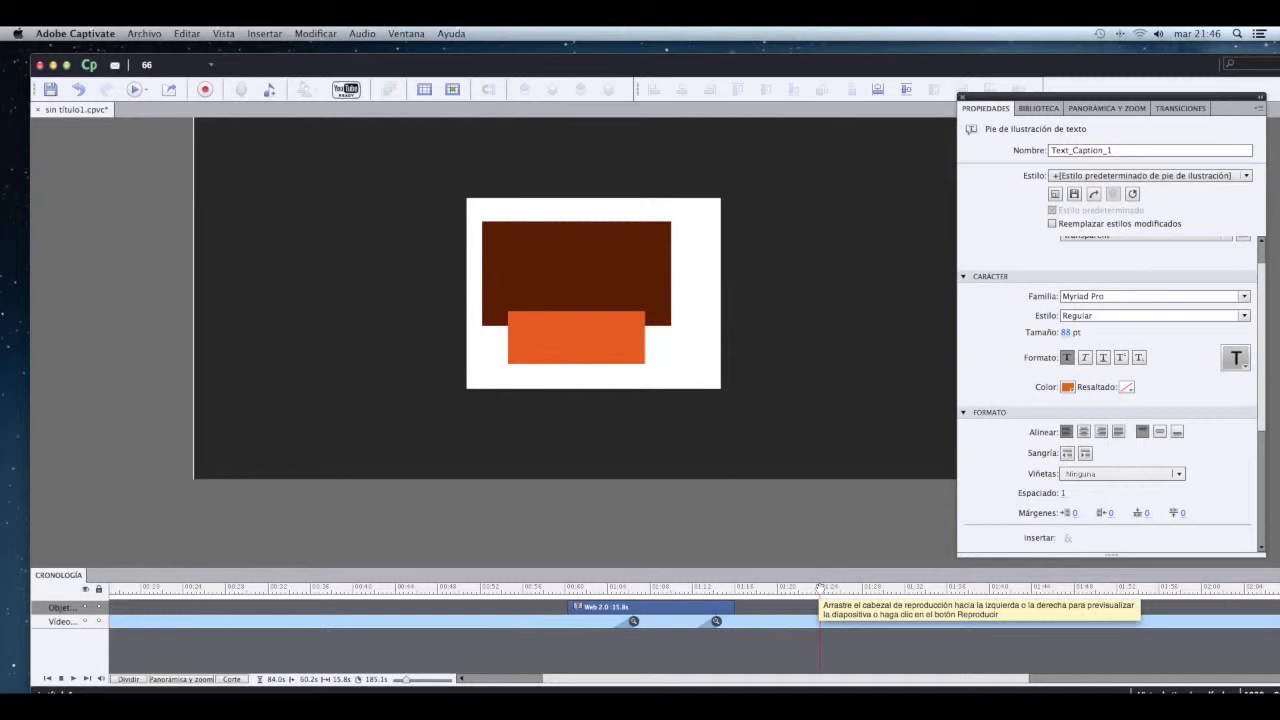
{"action": "left_click_drag", "start_coordinate": [820, 589], "coordinate": [828, 589]}
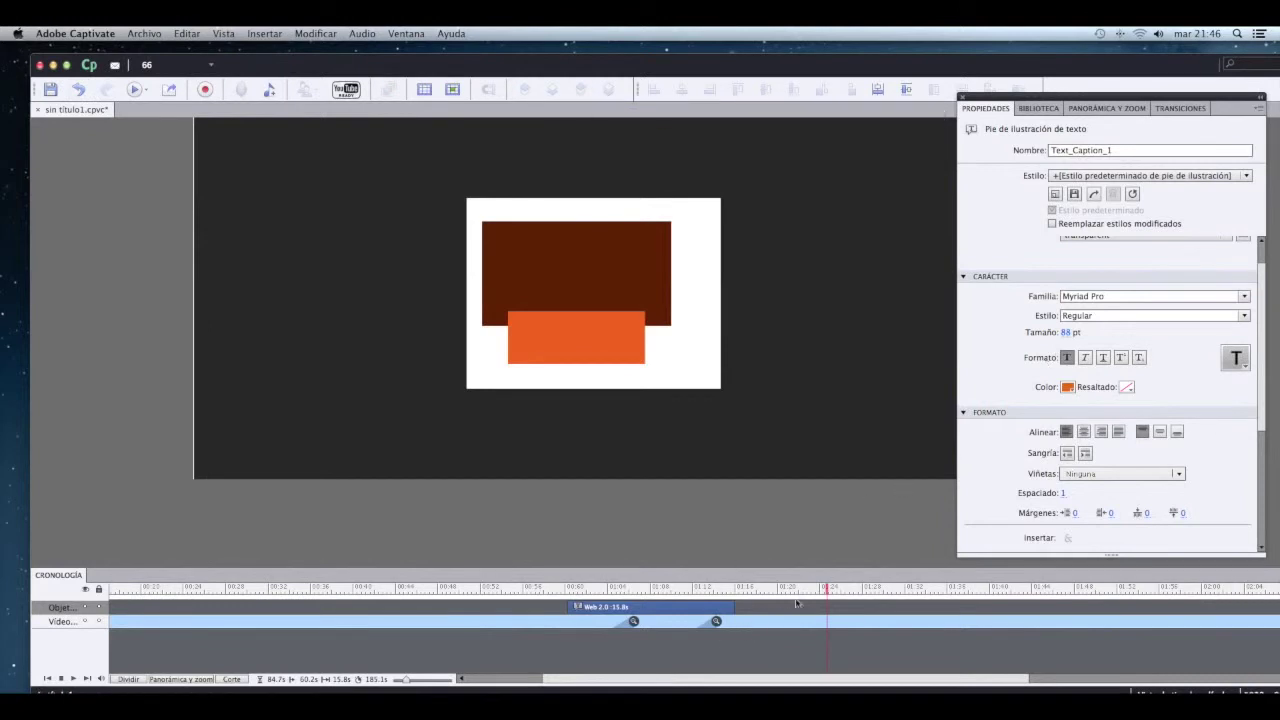
Step: Replay the caption animation, scrub forward past it, and scroll the timeline to its end
{"action": "key", "text": "space"}
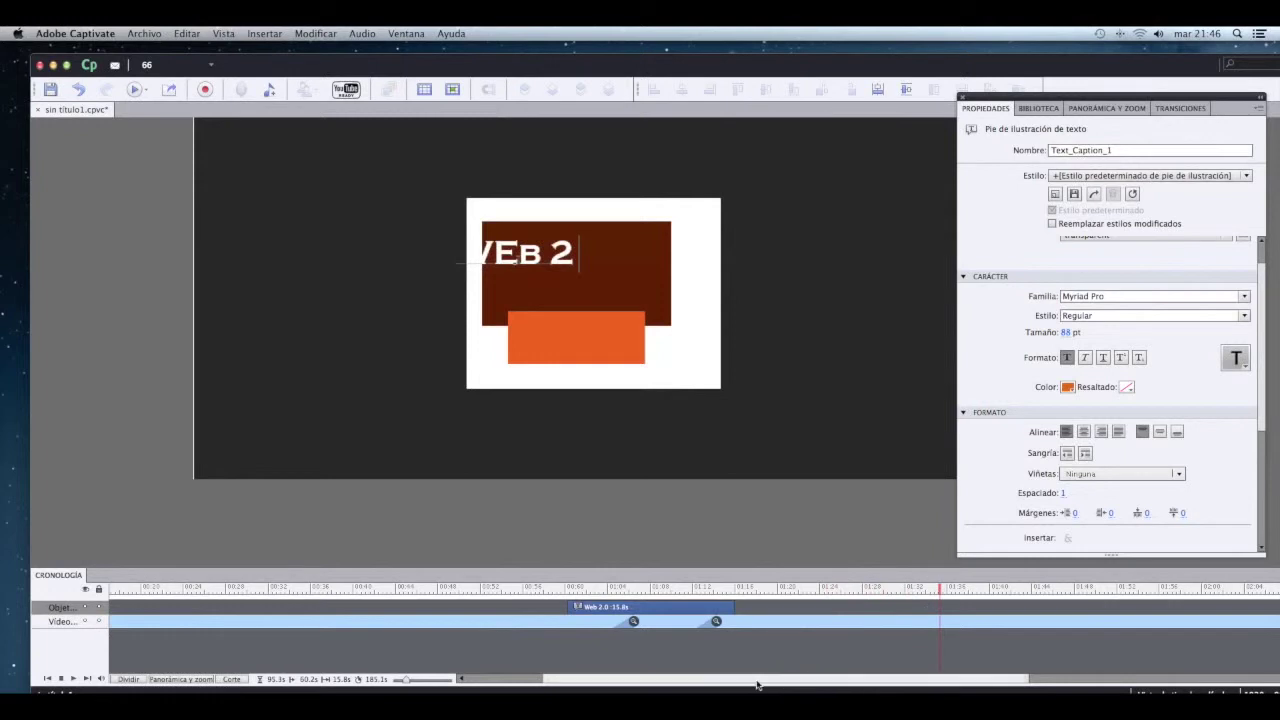
{"action": "scroll", "coordinate": [817, 670], "scroll_direction": "right", "scroll_amount": 5}
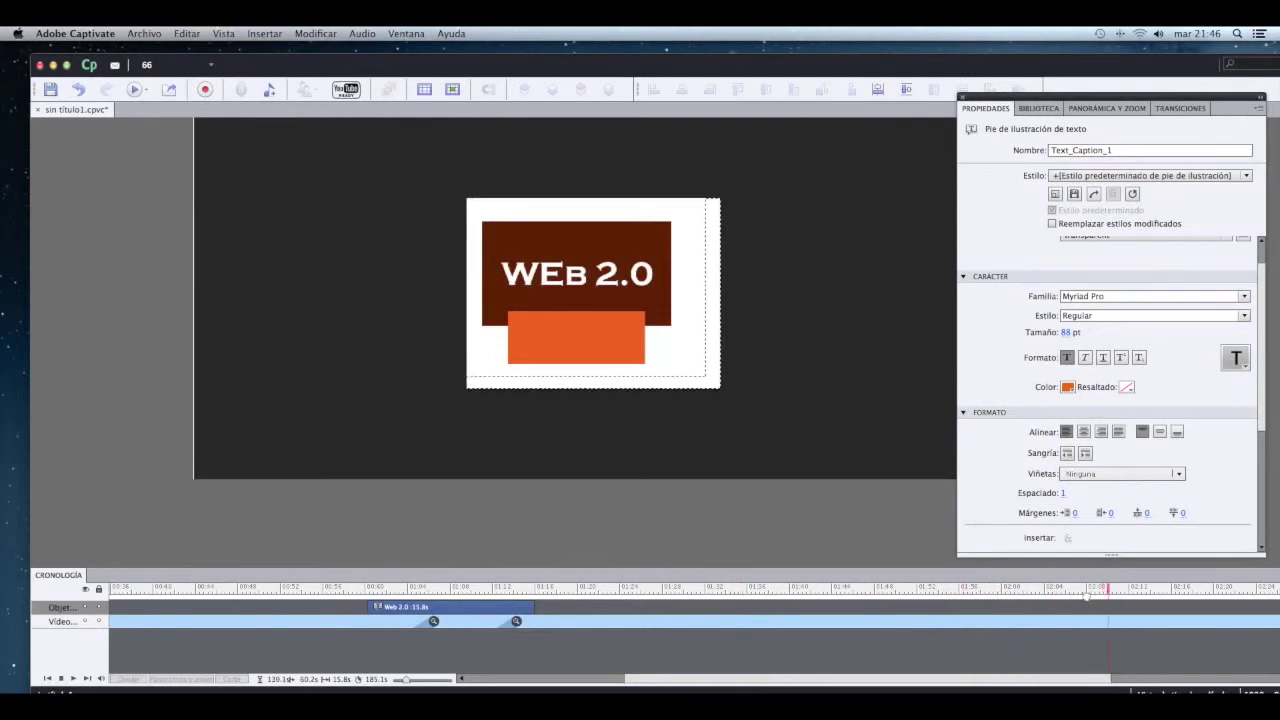
{"action": "left_click_drag", "start_coordinate": [607, 268], "coordinate": [607, 257]}
{"action": "left_click_drag", "start_coordinate": [918, 588], "coordinate": [1061, 596]}
{"action": "mouse_move", "coordinate": [983, 685]}
{"action": "left_mouse_down"}
{"action": "mouse_move", "coordinate": [960, 683]}
{"action": "mouse_move", "coordinate": [1152, 685]}
{"action": "left_mouse_up"}
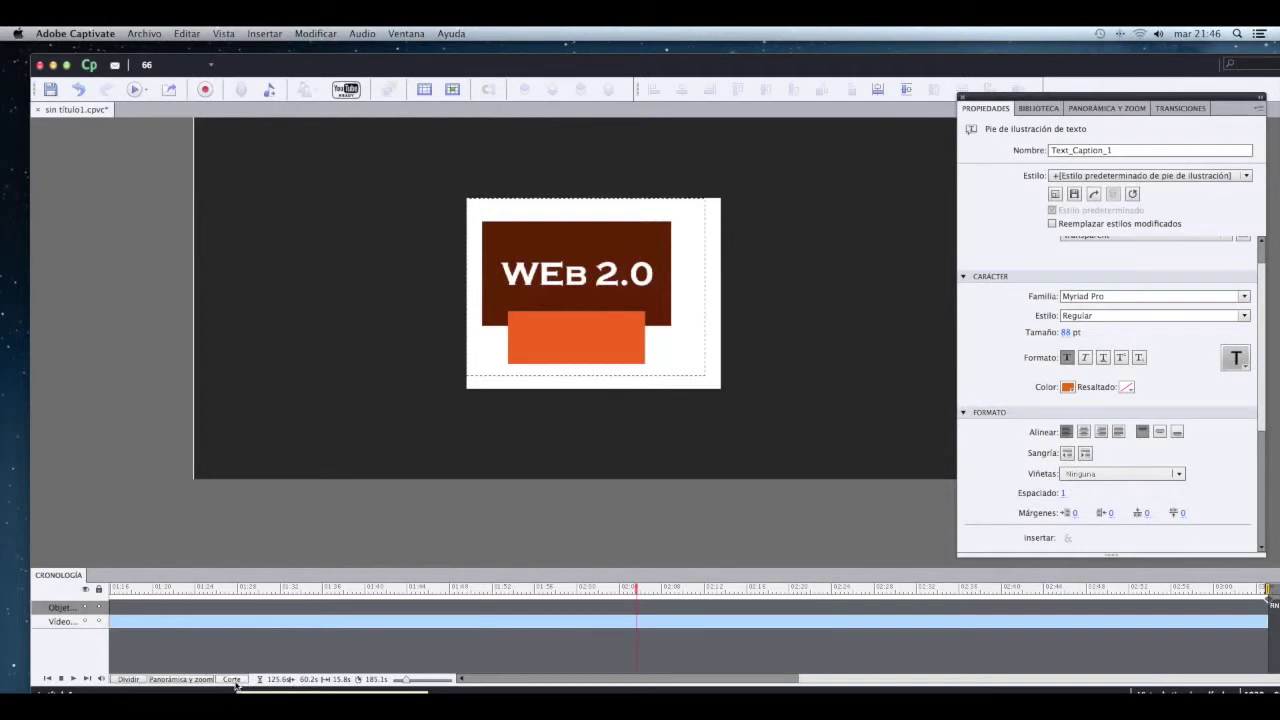
Step: Cut the screencast video at the first playhead position
{"action": "left_click", "coordinate": [232, 680]}
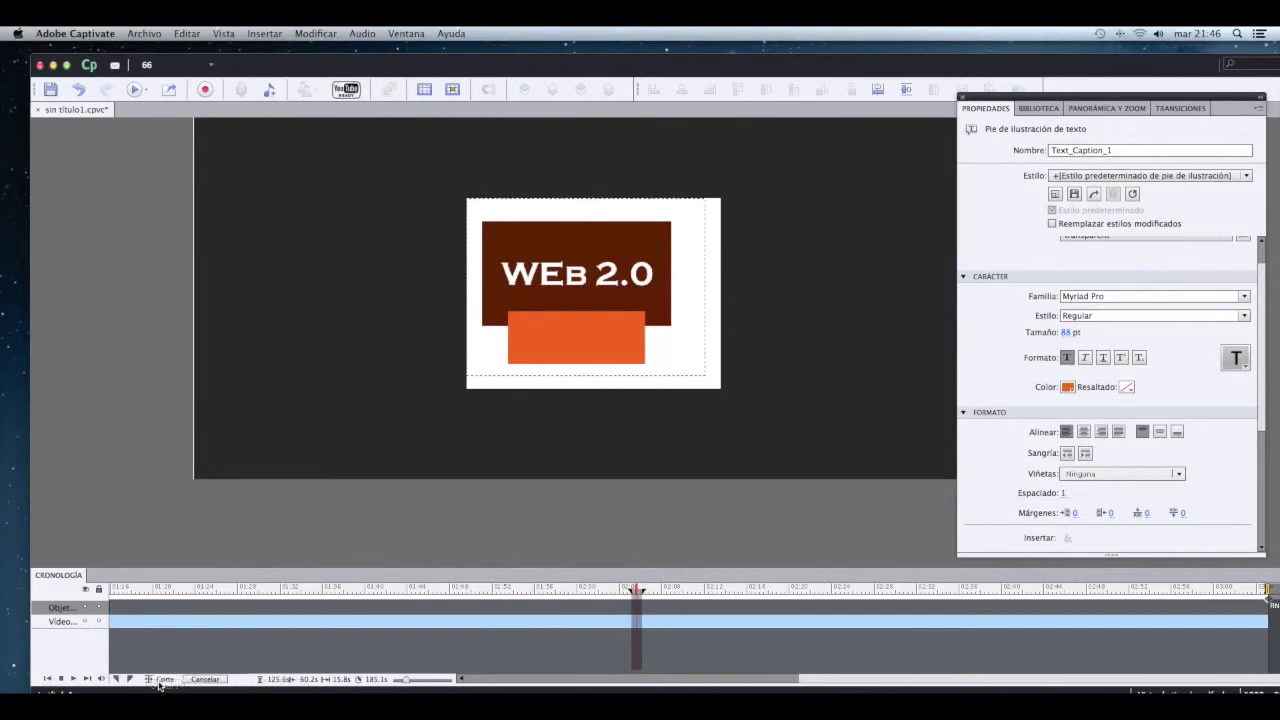
{"action": "scroll", "coordinate": [647, 609], "scroll_direction": "left", "scroll_amount": 5}
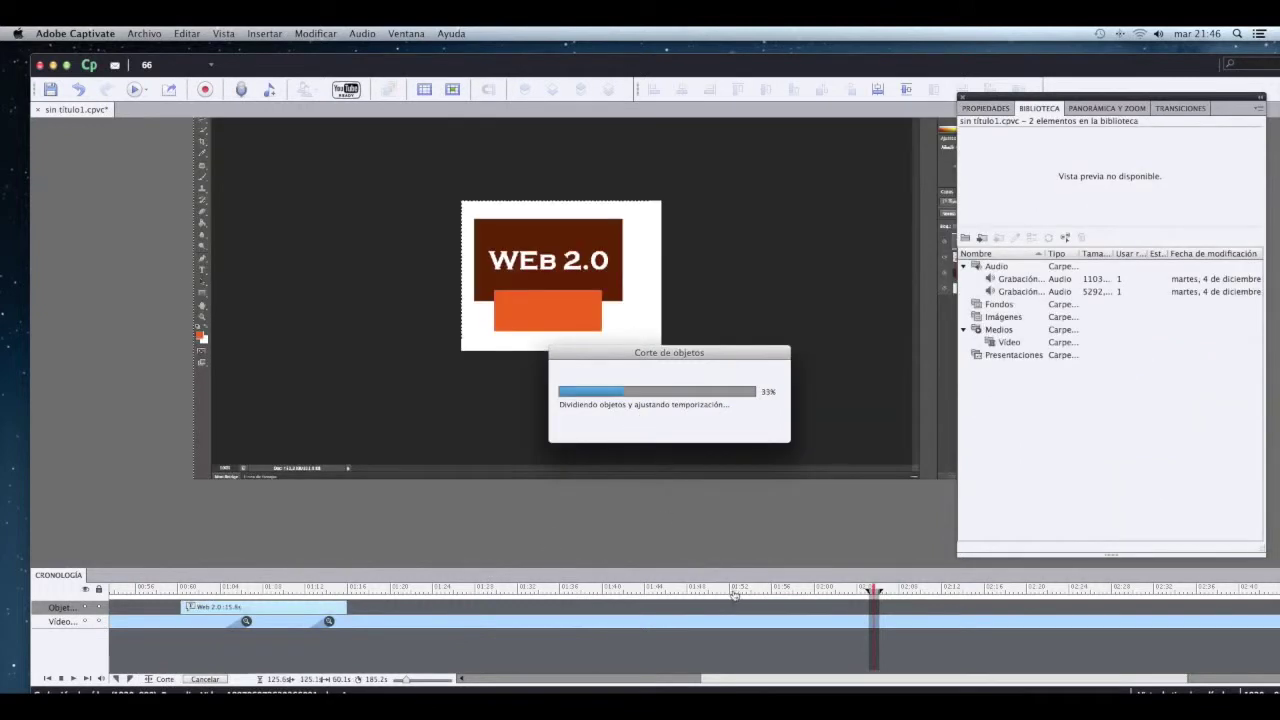
{"action": "left_click", "coordinate": [675, 679]}
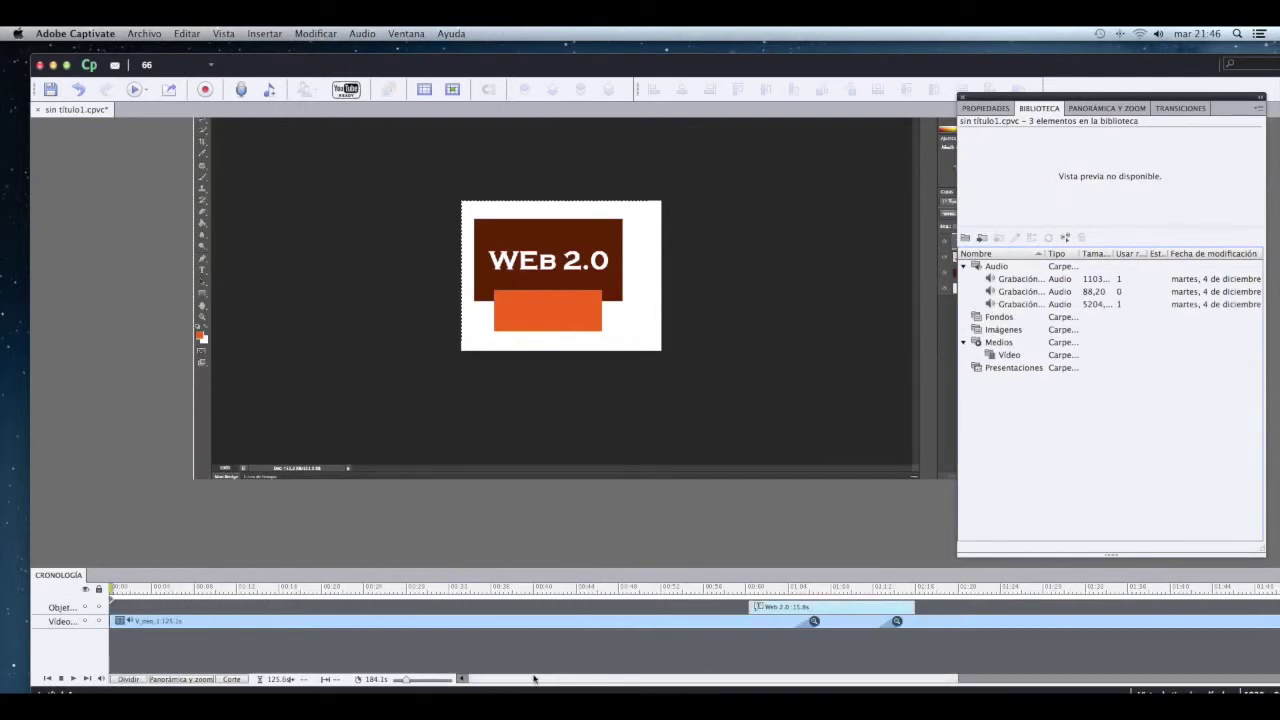
{"action": "scroll", "coordinate": [534, 679], "scroll_direction": "right", "scroll_amount": 10}
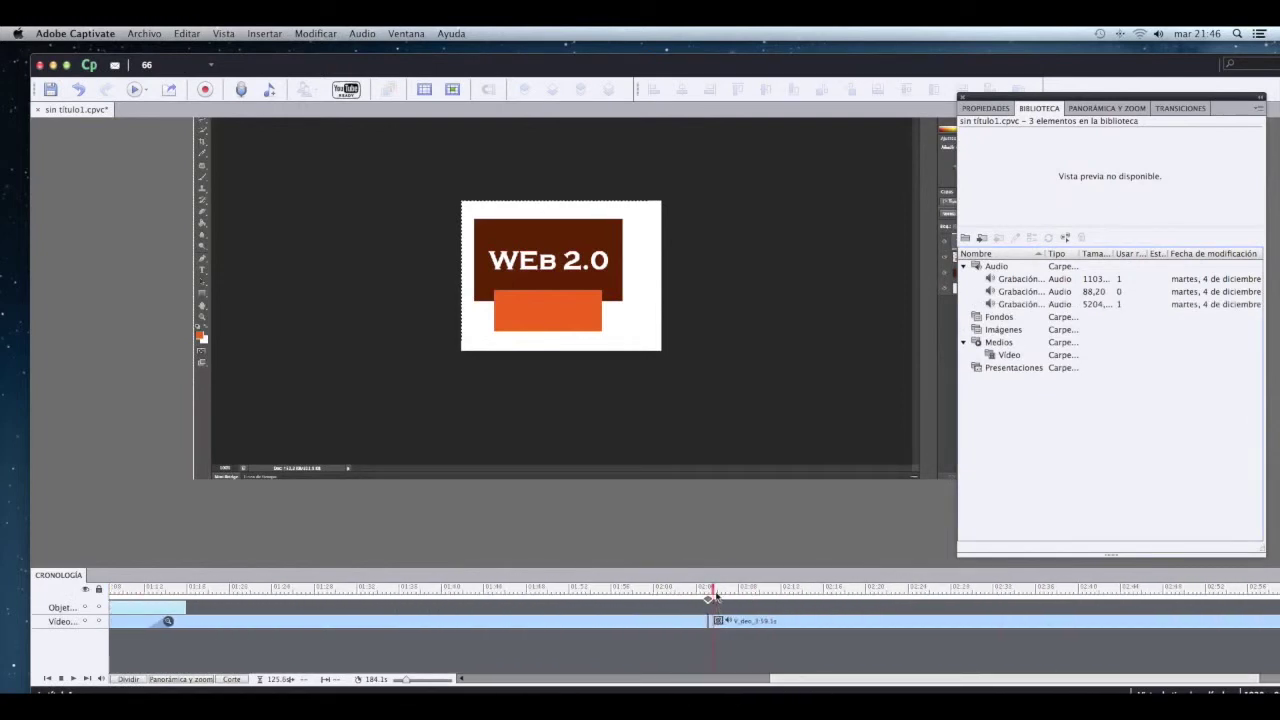
Step: Cut the video again further along and select the short middle clip
{"action": "left_click_drag", "start_coordinate": [714, 594], "coordinate": [866, 594]}
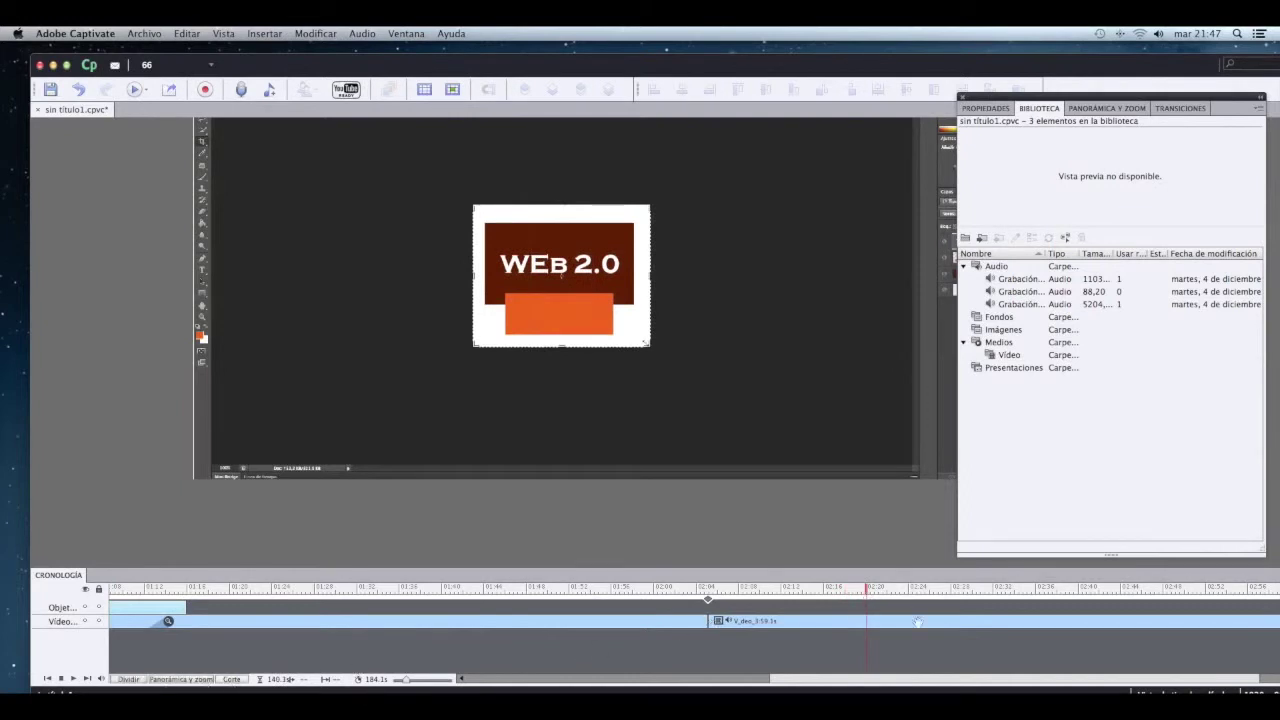
{"action": "left_click", "coordinate": [231, 679]}
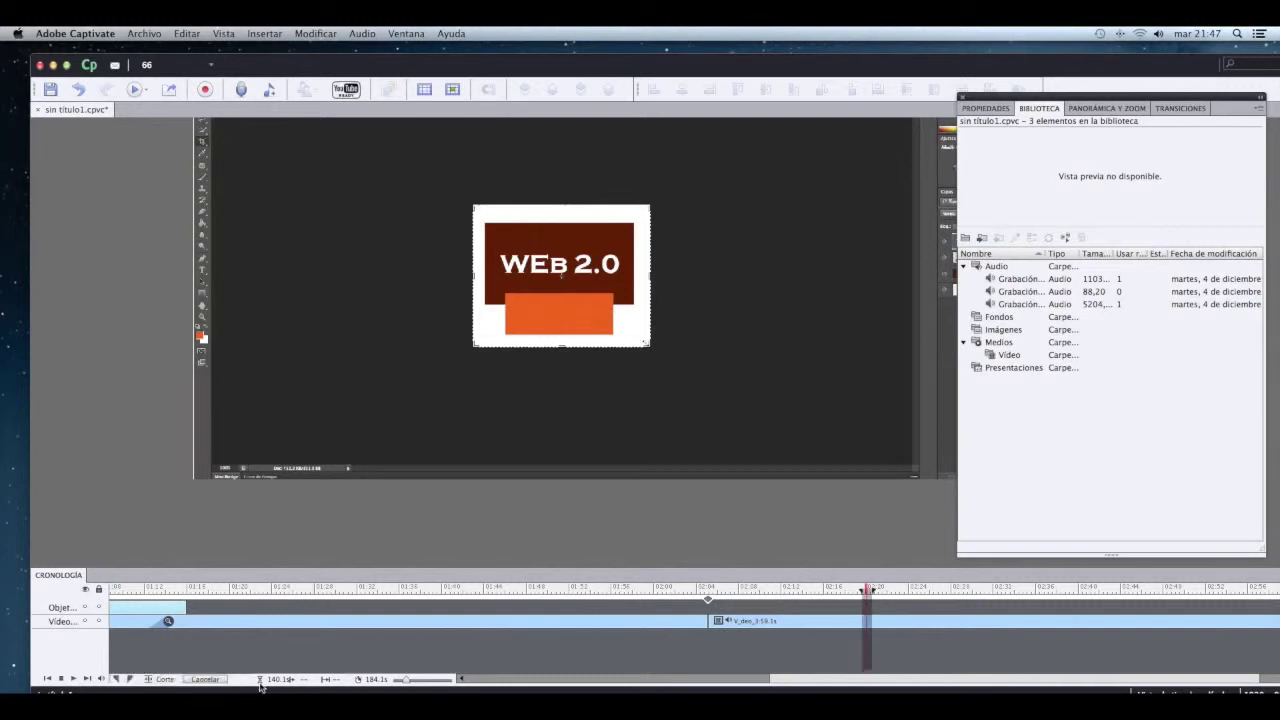
{"action": "left_click", "coordinate": [161, 680]}
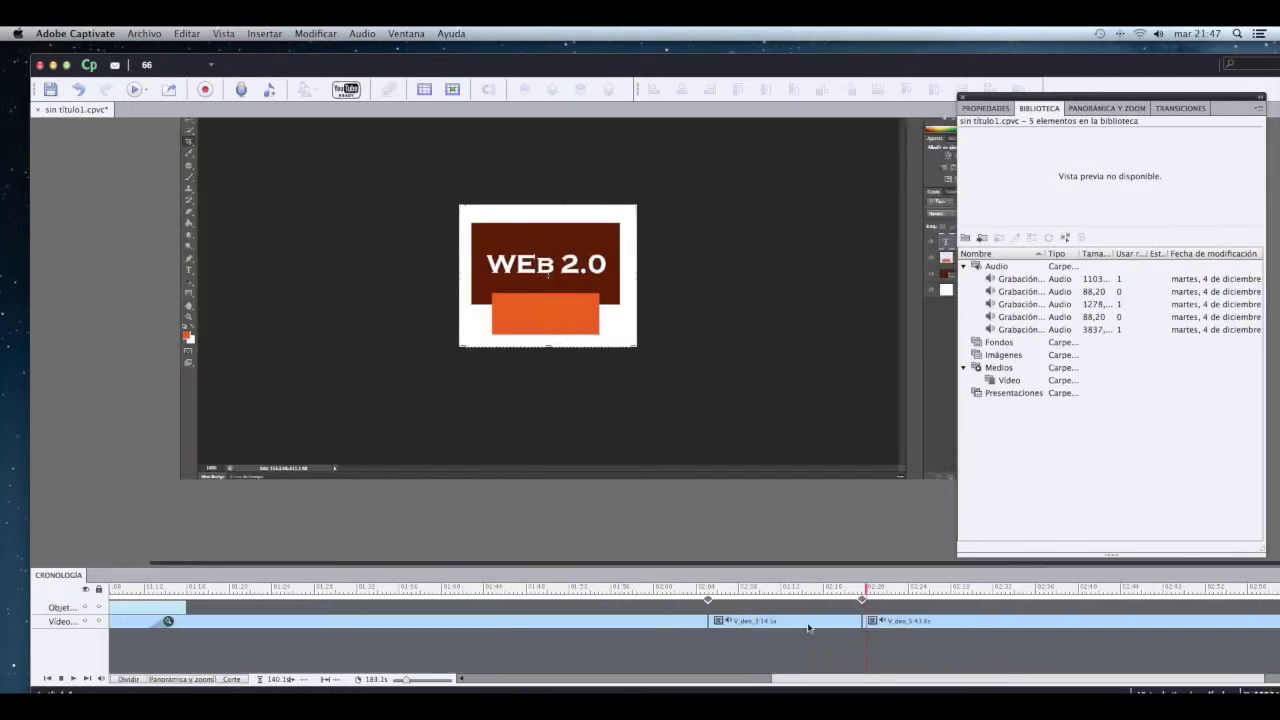
{"action": "left_click", "coordinate": [792, 621]}
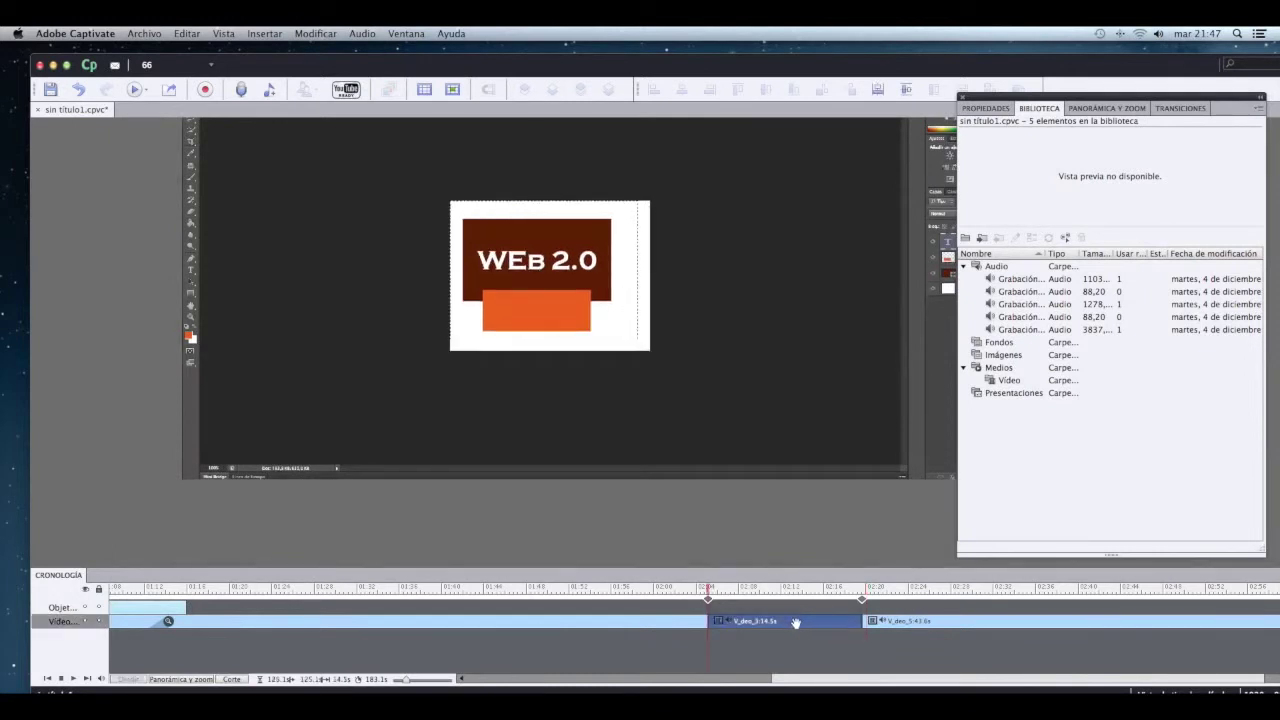
Step: Delete the short middle clip and drag the 43.6 s clip left to close the gap
{"action": "right_click", "coordinate": [795, 622]}
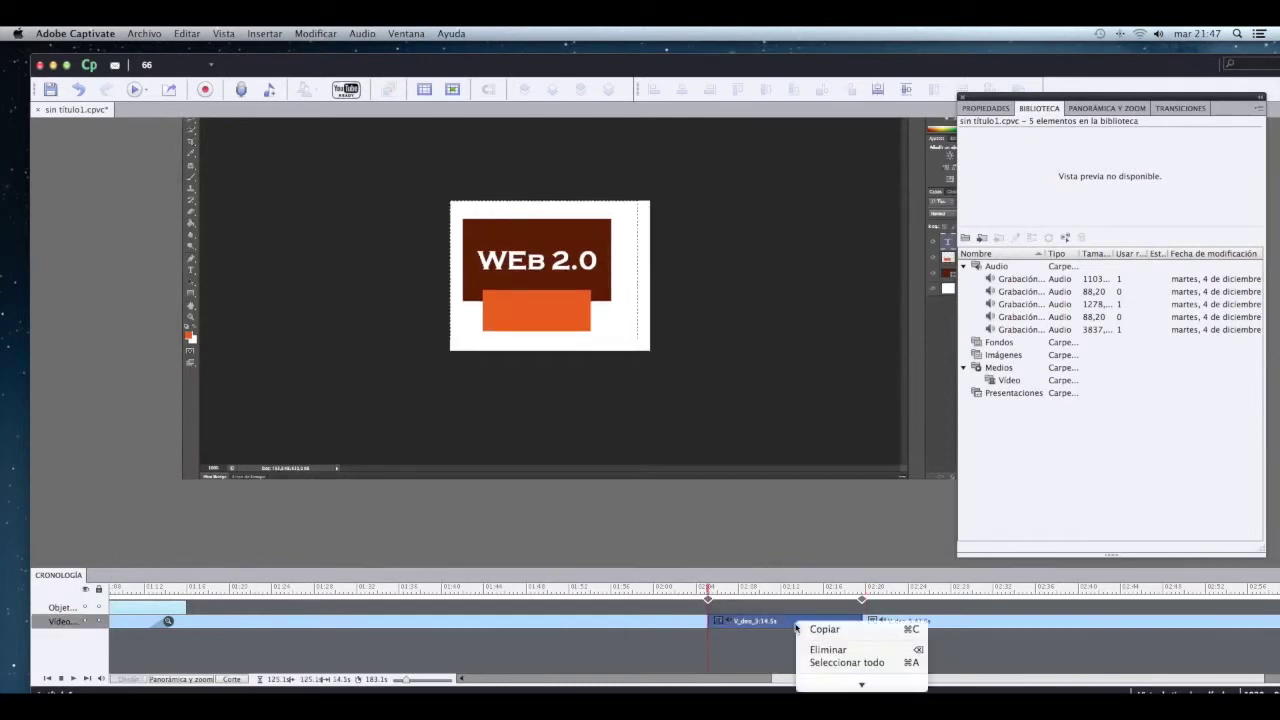
{"action": "left_click", "coordinate": [848, 651]}
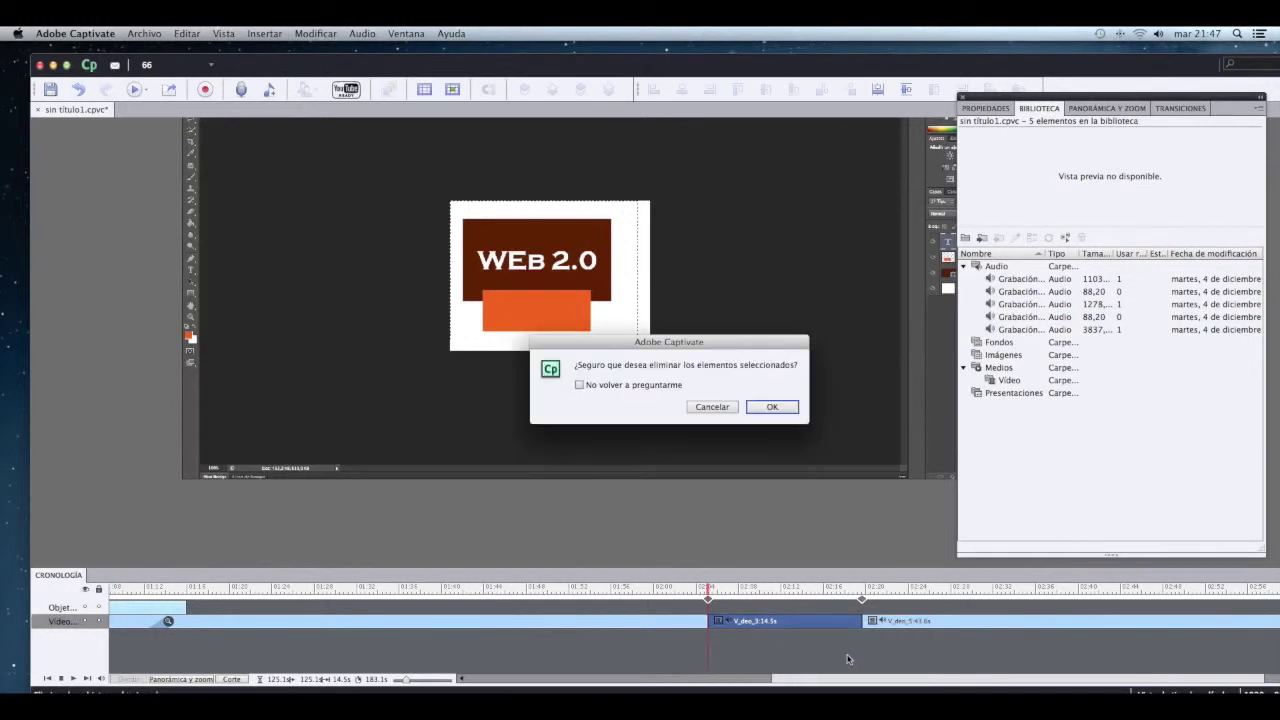
{"action": "left_click", "coordinate": [765, 408]}
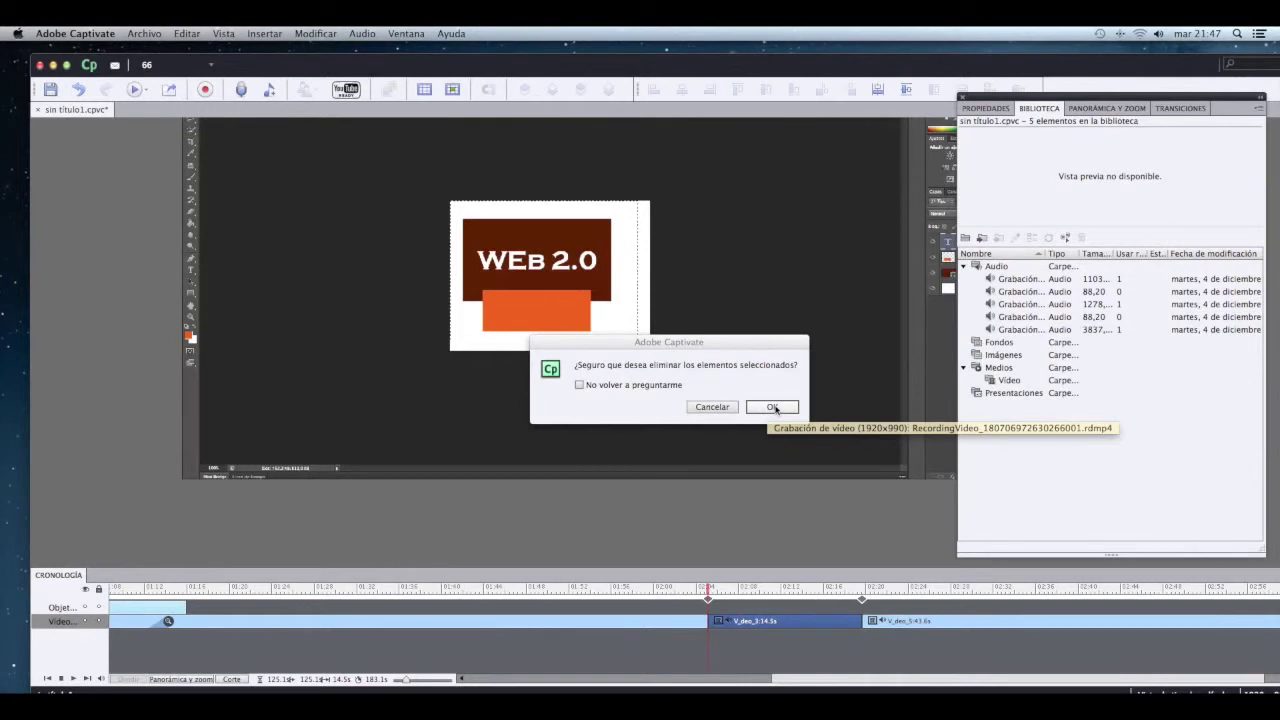
{"action": "left_click", "coordinate": [774, 408]}
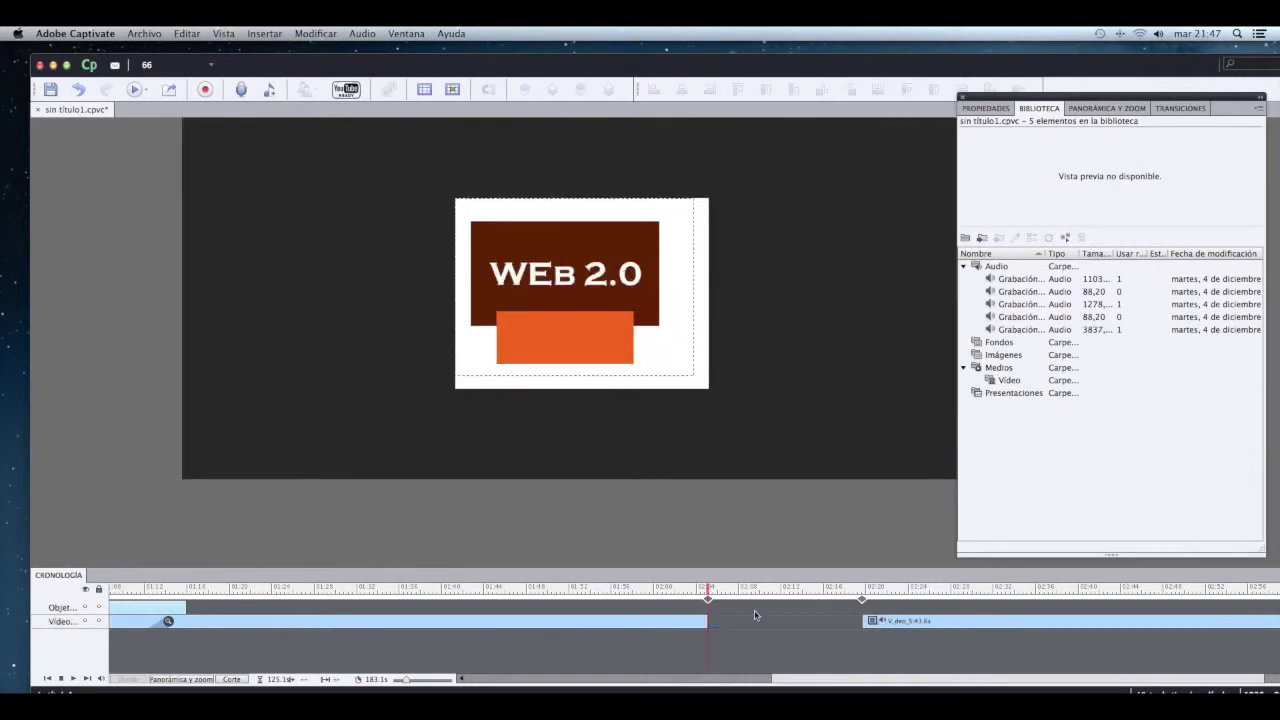
{"action": "left_click_drag", "start_coordinate": [895, 621], "coordinate": [736, 621]}
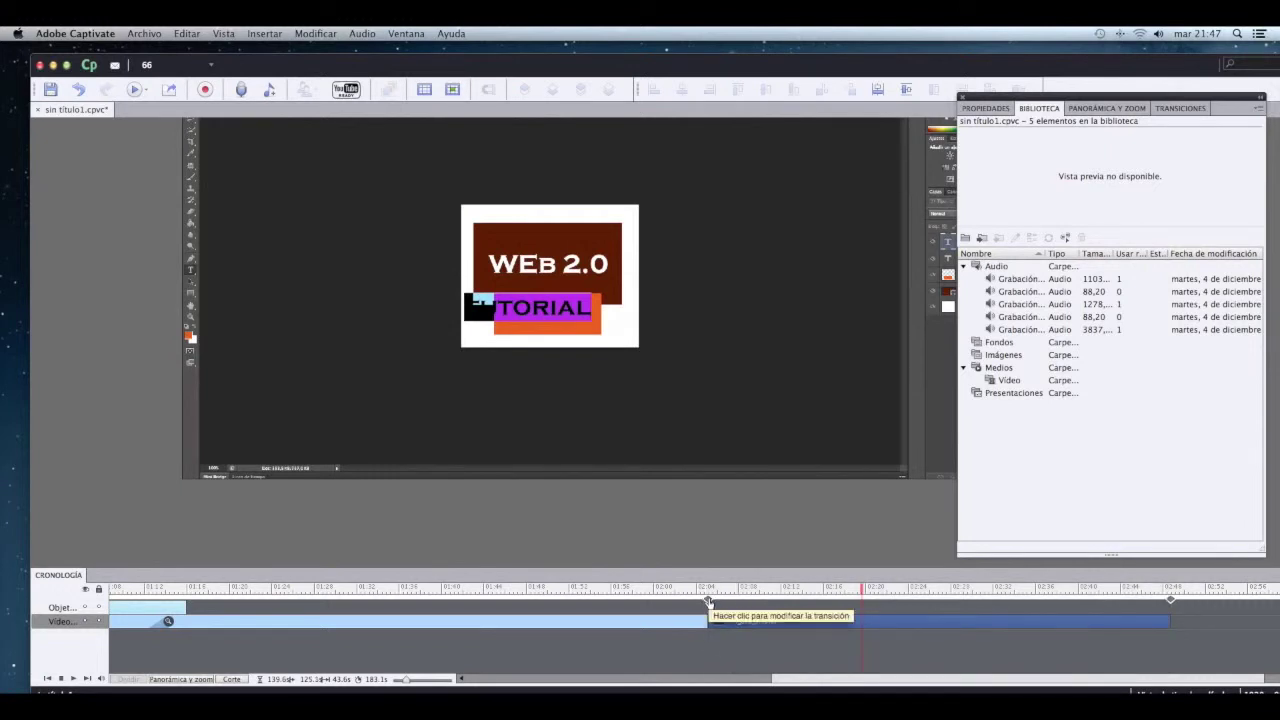
Step: Open the clip-join transitions and browse options such as Estiramiento cruzado, Empujar and Giro
{"action": "left_click", "coordinate": [708, 601]}
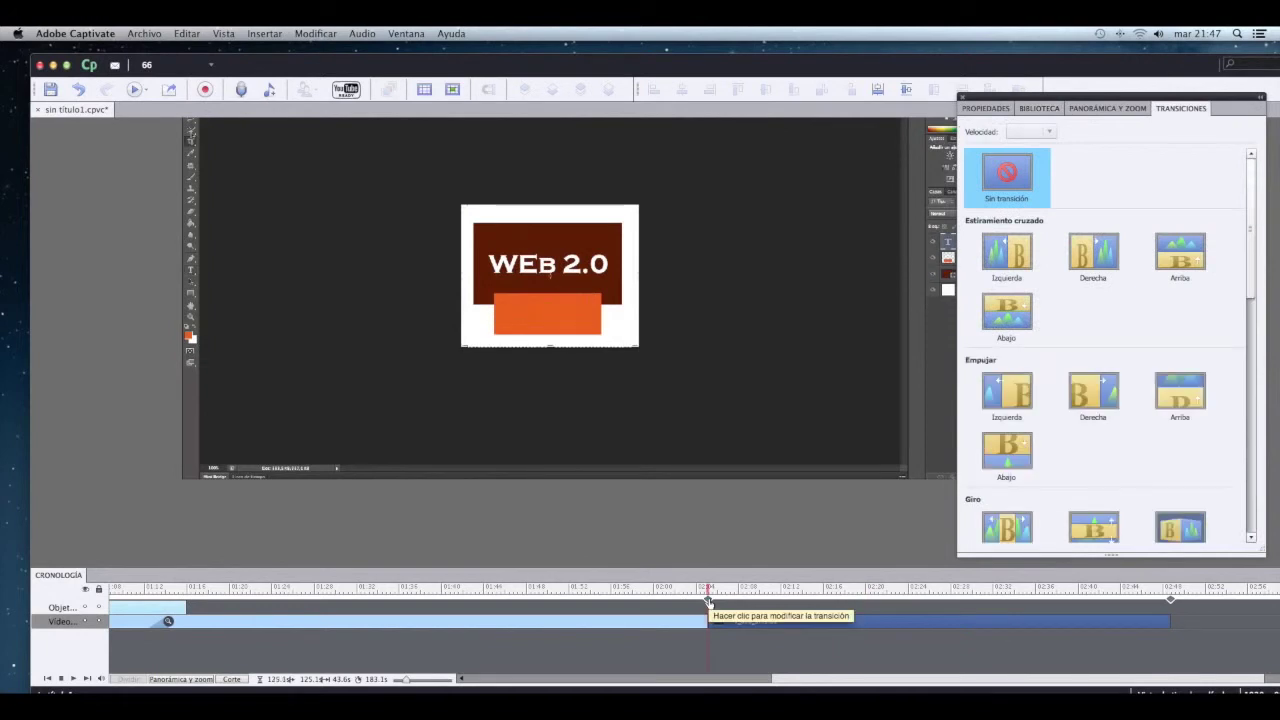
{"action": "scroll", "coordinate": [1166, 358], "scroll_direction": "down", "scroll_amount": 3}
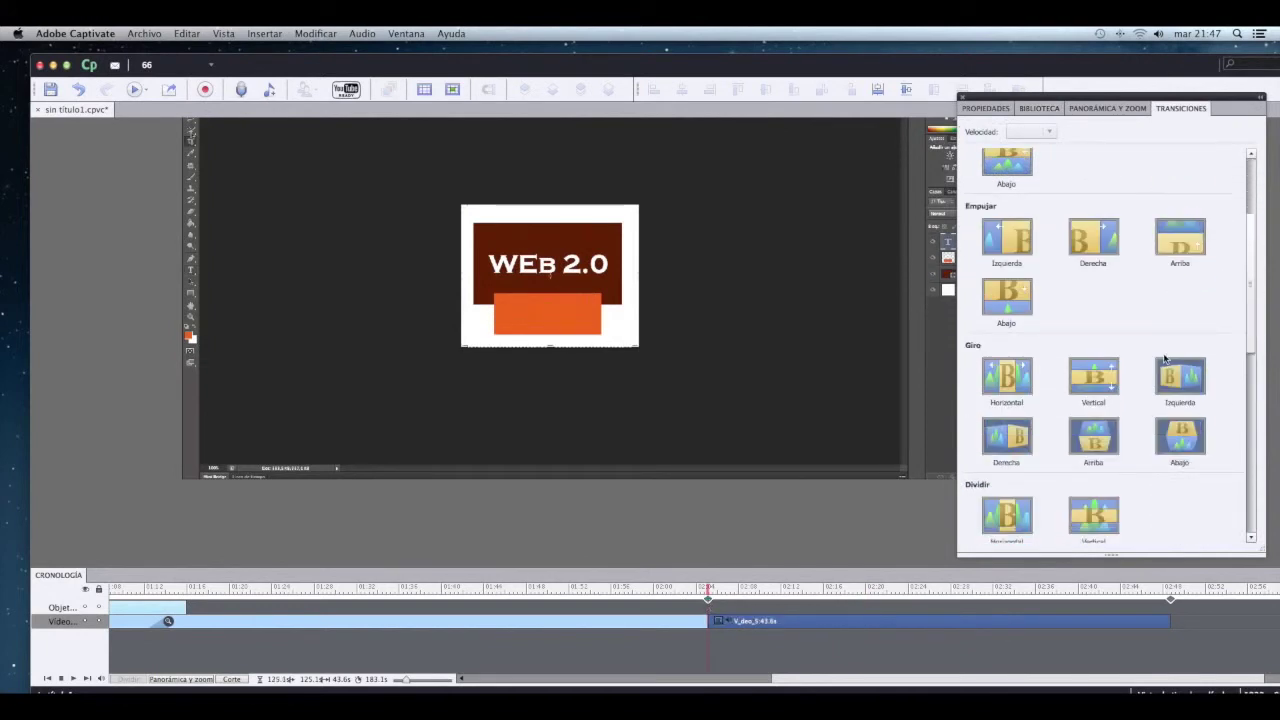
{"action": "scroll", "coordinate": [1131, 360], "scroll_direction": "down", "scroll_amount": 1}
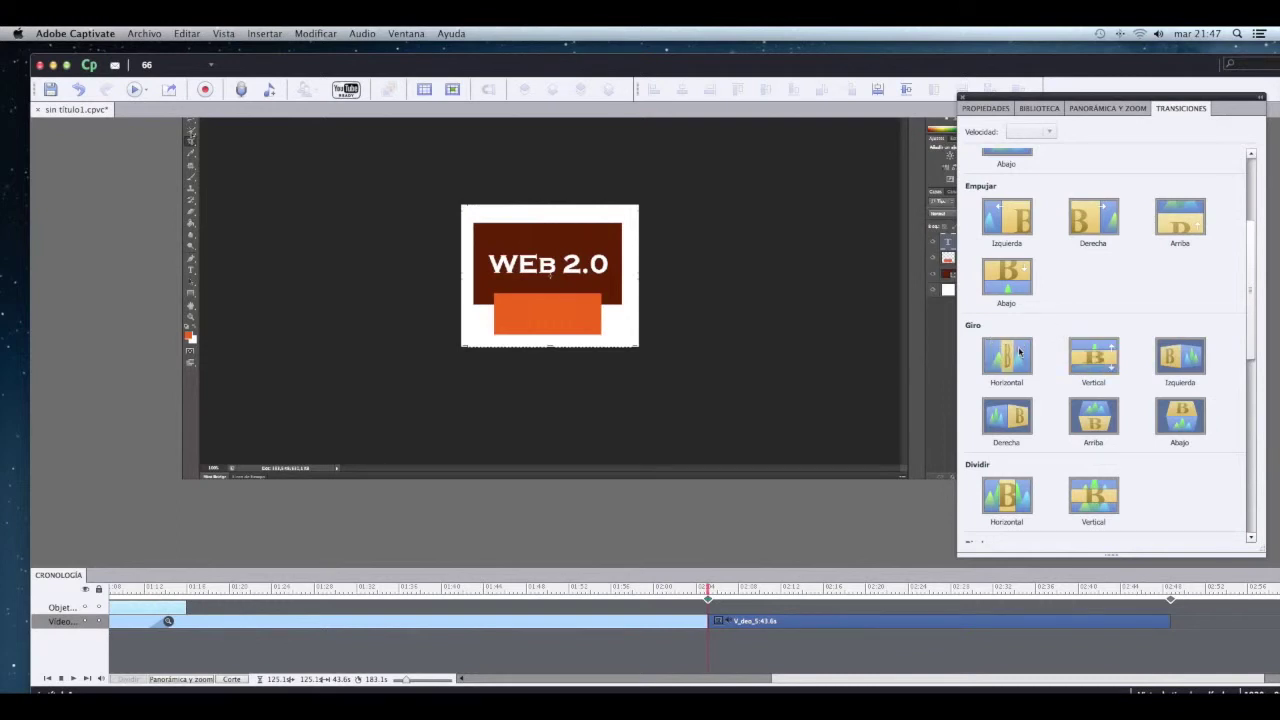
{"action": "scroll", "coordinate": [1070, 297], "scroll_direction": "down", "scroll_amount": 5}
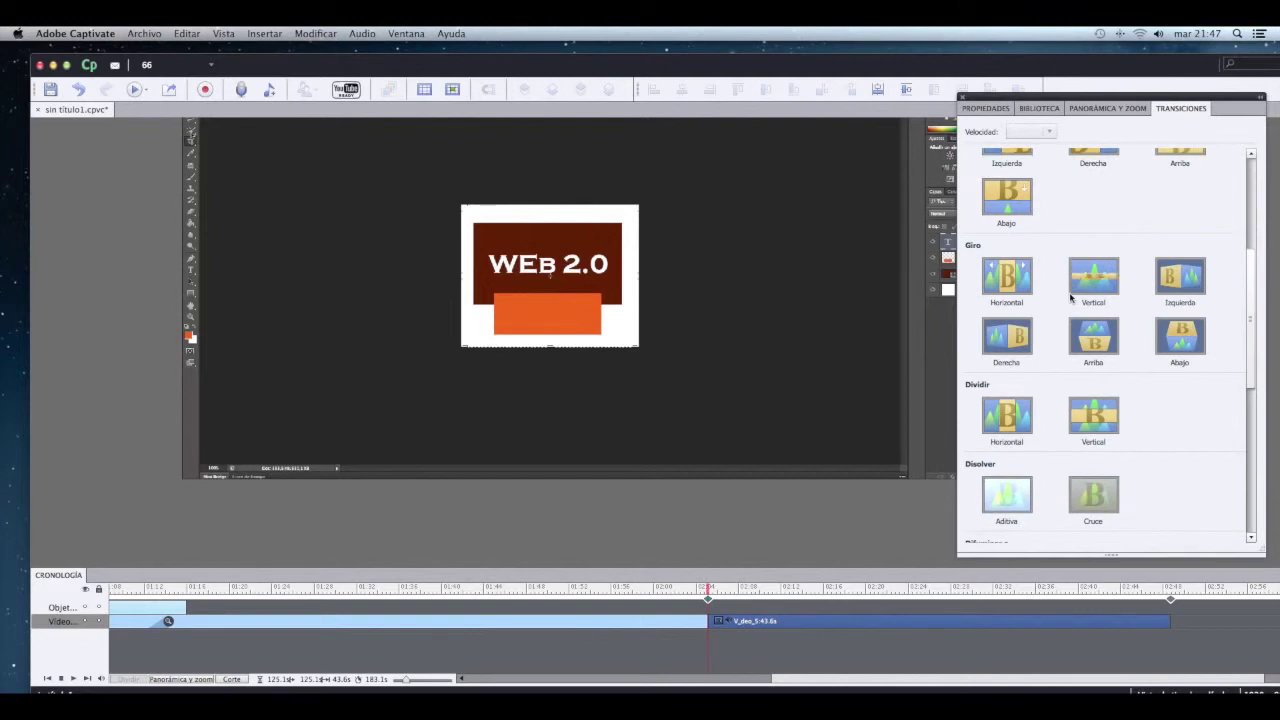
{"action": "scroll", "coordinate": [1070, 297], "scroll_direction": "down", "scroll_amount": 2}
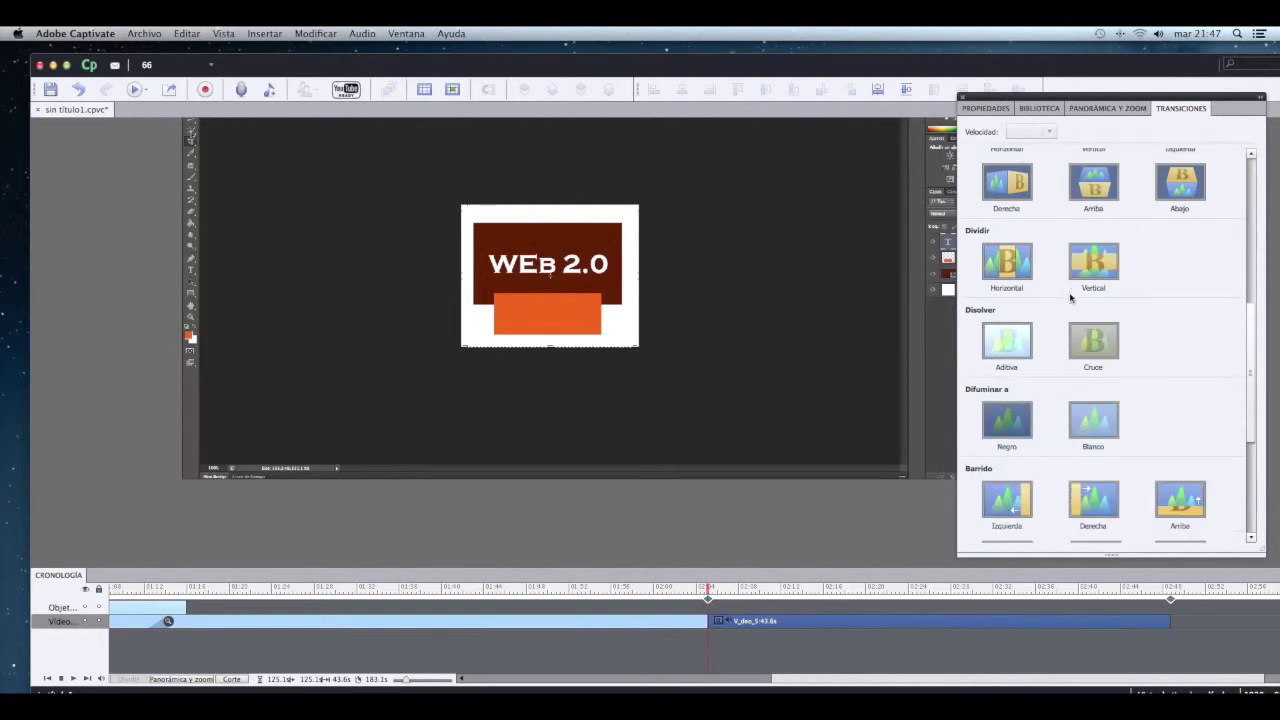
{"action": "scroll", "coordinate": [1172, 292], "scroll_direction": "up", "scroll_amount": 5}
{"action": "scroll", "coordinate": [1172, 292], "scroll_direction": "up", "scroll_amount": 4}
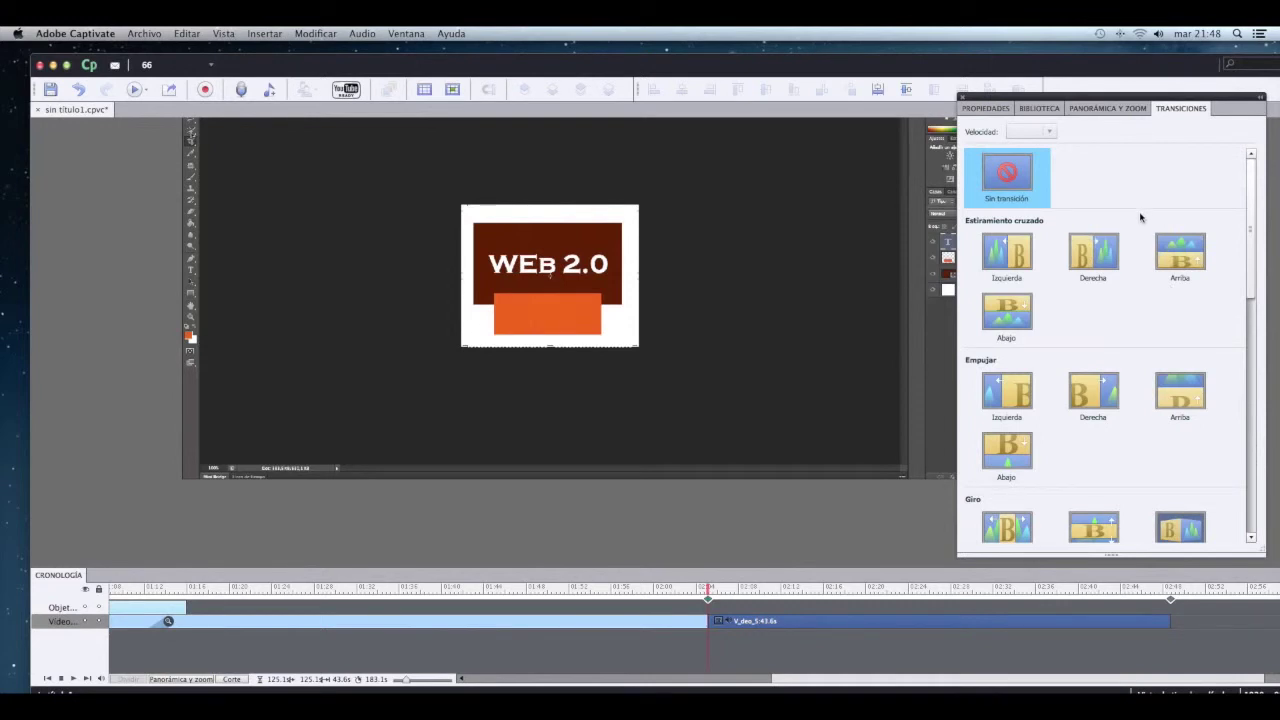
{"action": "scroll", "coordinate": [1140, 217], "scroll_direction": "down", "scroll_amount": 1}
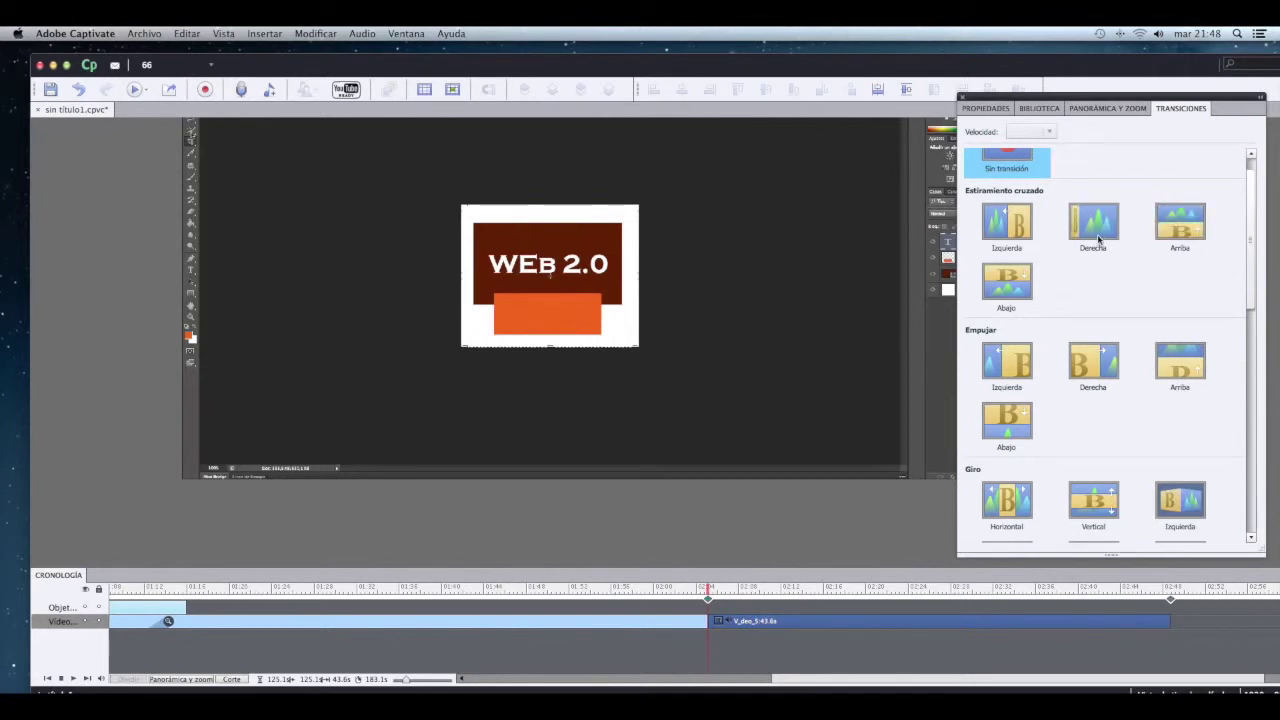
{"action": "scroll", "coordinate": [1098, 235], "scroll_direction": "up", "scroll_amount": 1}
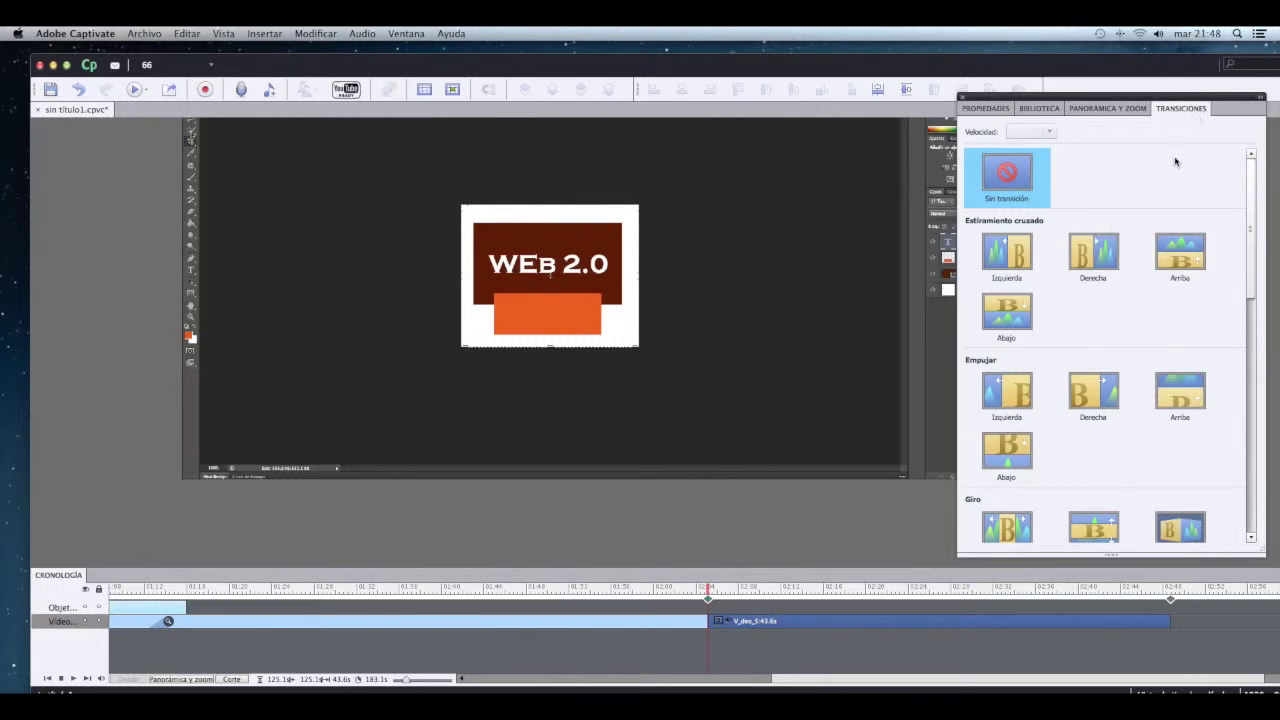
{"action": "scroll", "coordinate": [1138, 188], "scroll_direction": "down", "scroll_amount": 2}
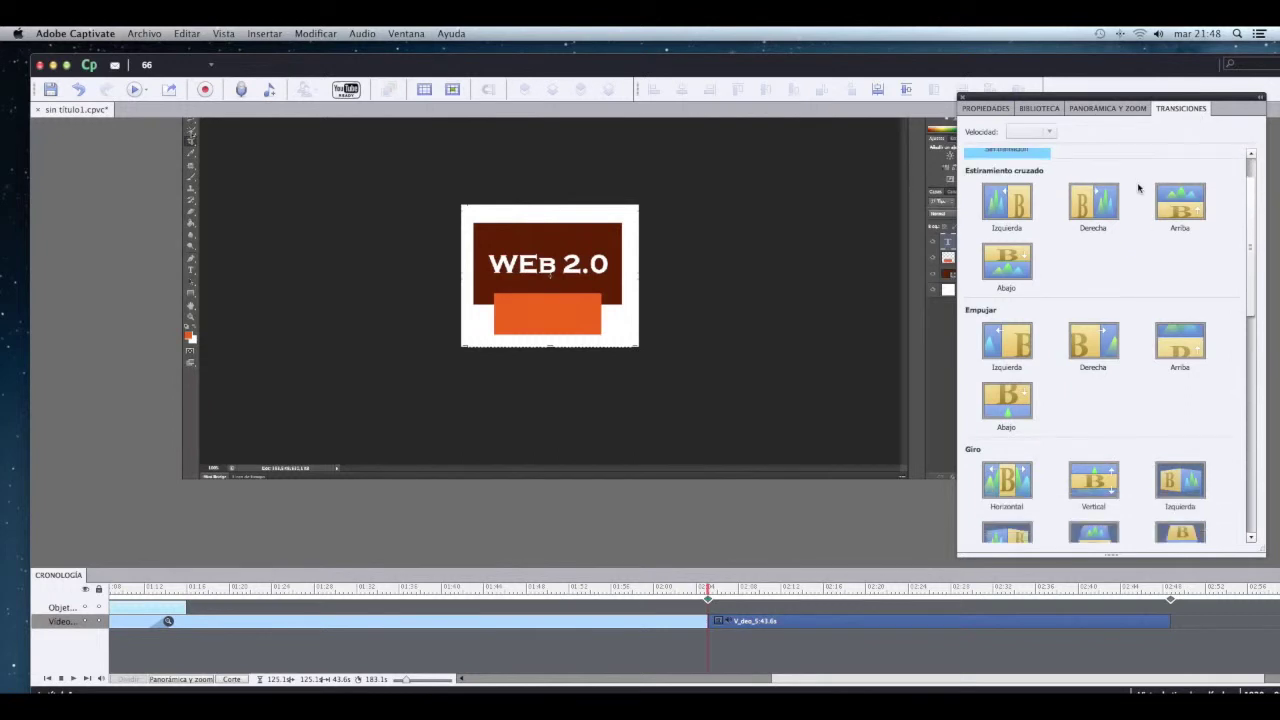
{"action": "scroll", "coordinate": [1138, 188], "scroll_direction": "down", "scroll_amount": 1}
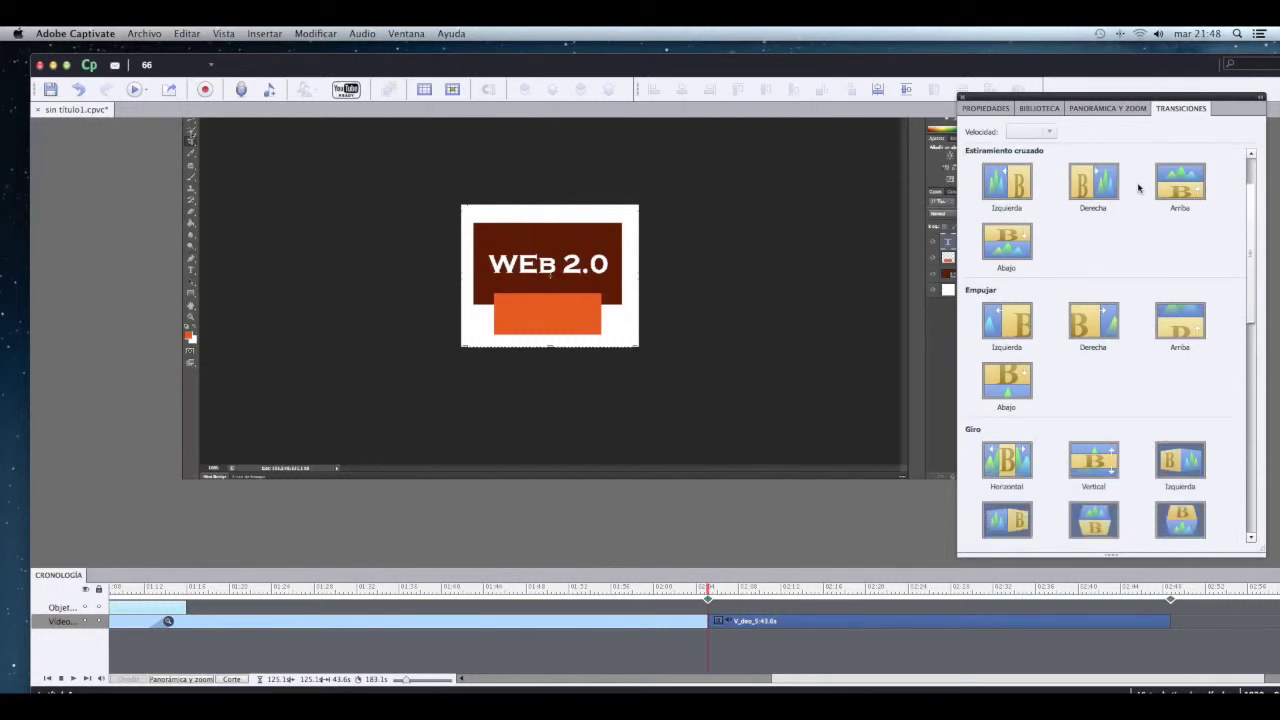
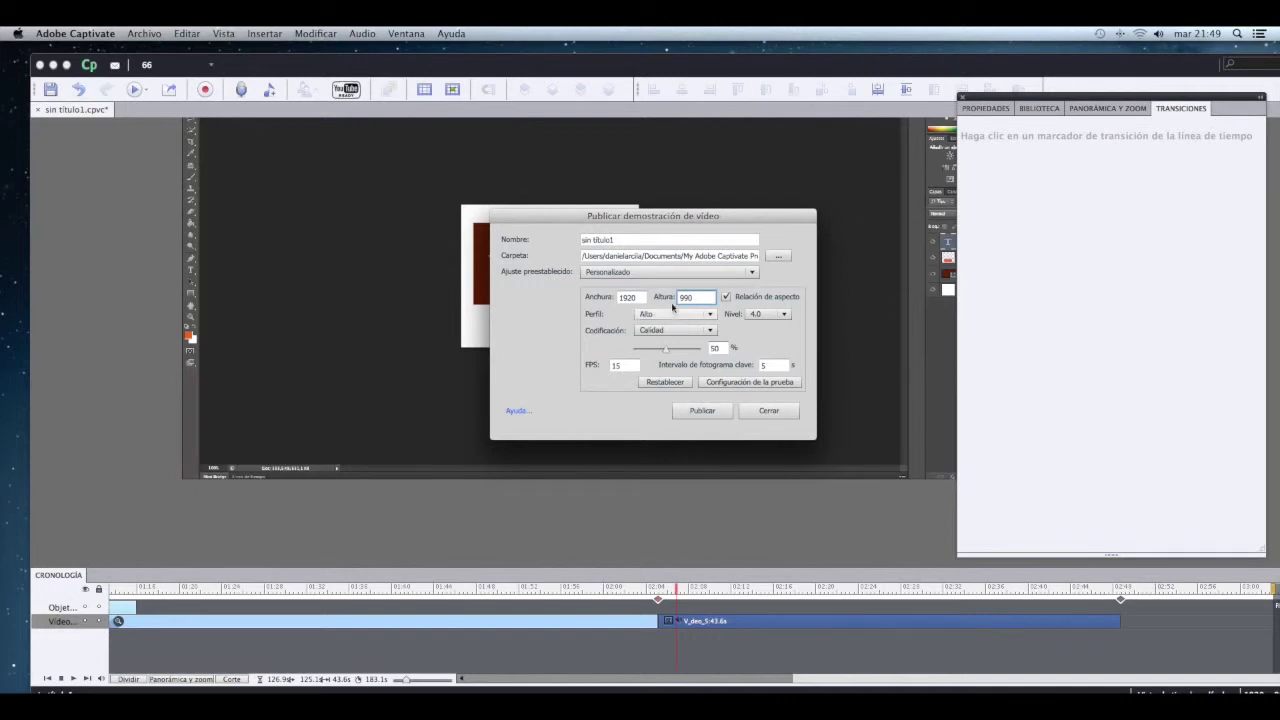
Step: Review the Perfil and Codificación options, keeping quality-based encoding
{"action": "left_click_drag", "start_coordinate": [615, 222], "coordinate": [610, 222]}
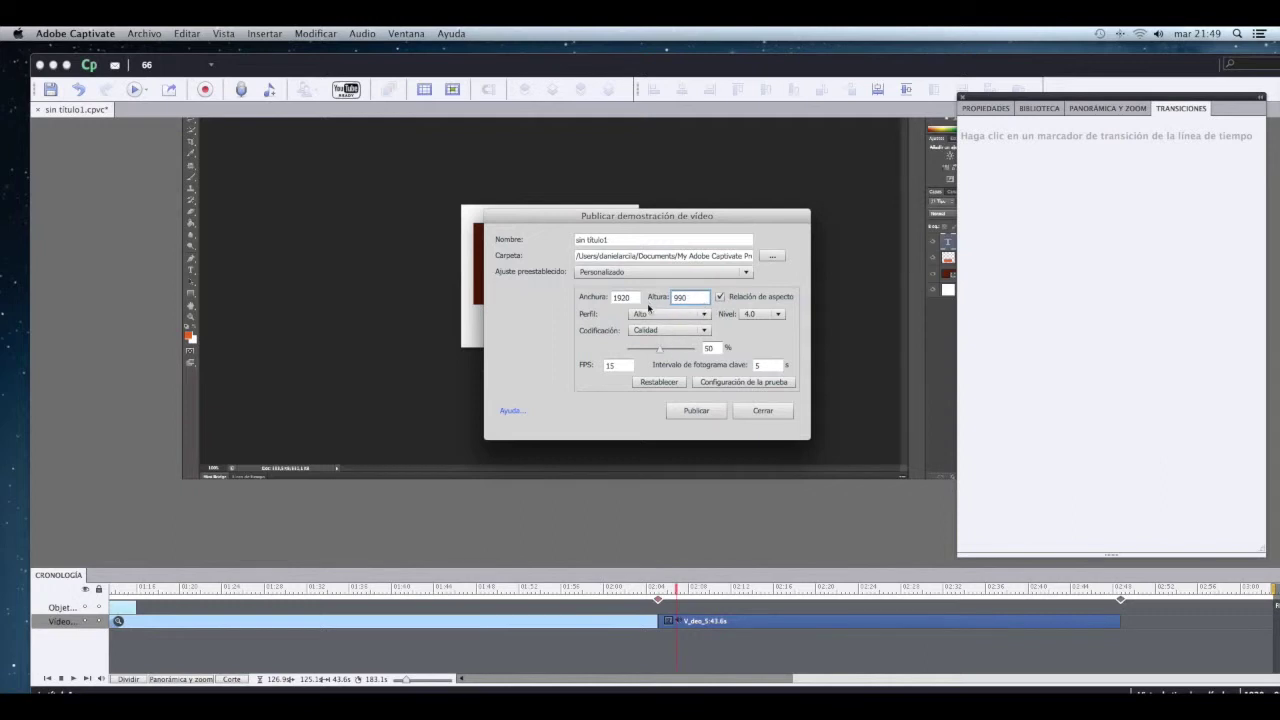
{"action": "left_click", "coordinate": [636, 298]}
{"action": "left_click", "coordinate": [658, 315]}
{"action": "left_click", "coordinate": [640, 341]}
{"action": "left_click", "coordinate": [664, 330]}
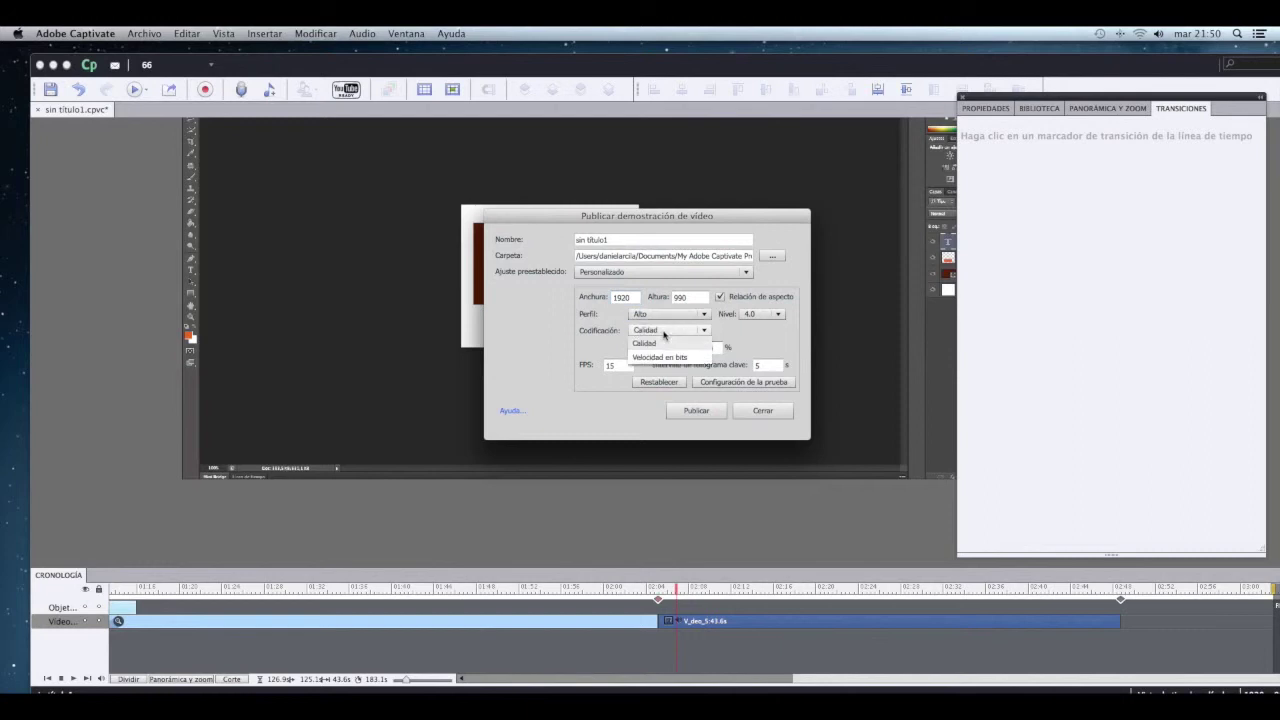
{"action": "left_click", "coordinate": [664, 333]}
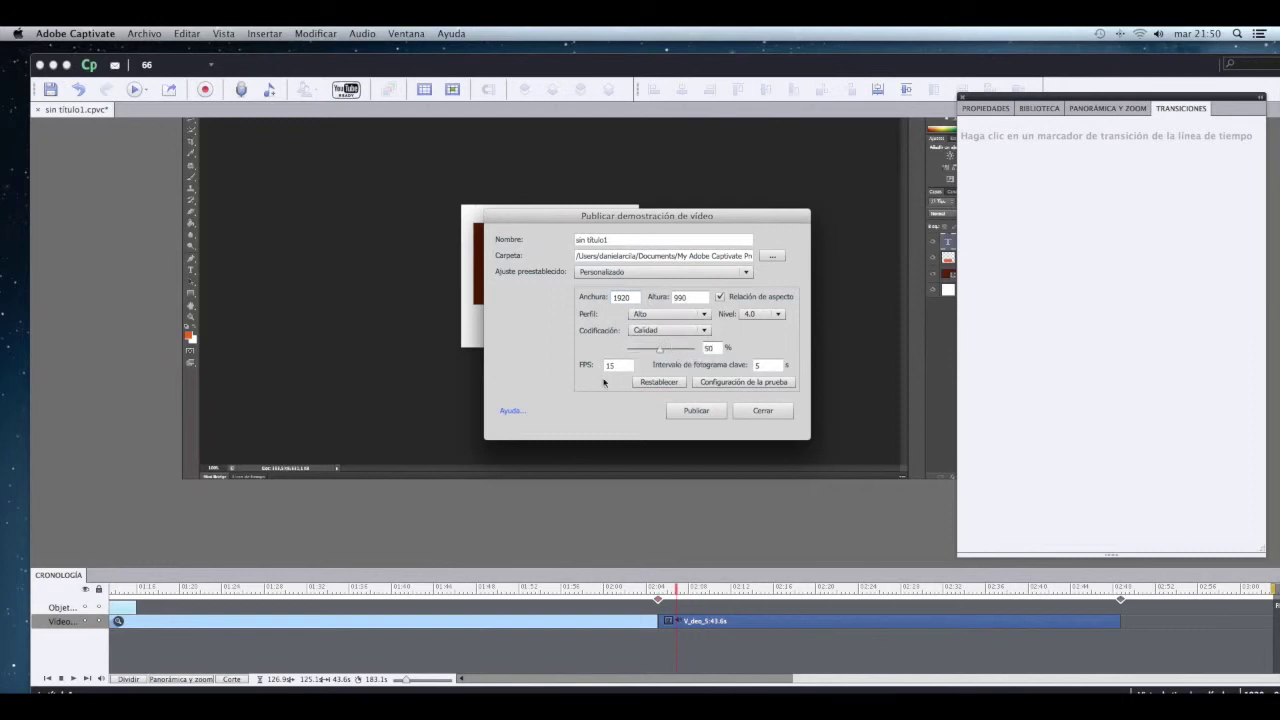
{"action": "left_click", "coordinate": [703, 331]}
{"action": "left_click", "coordinate": [690, 331]}
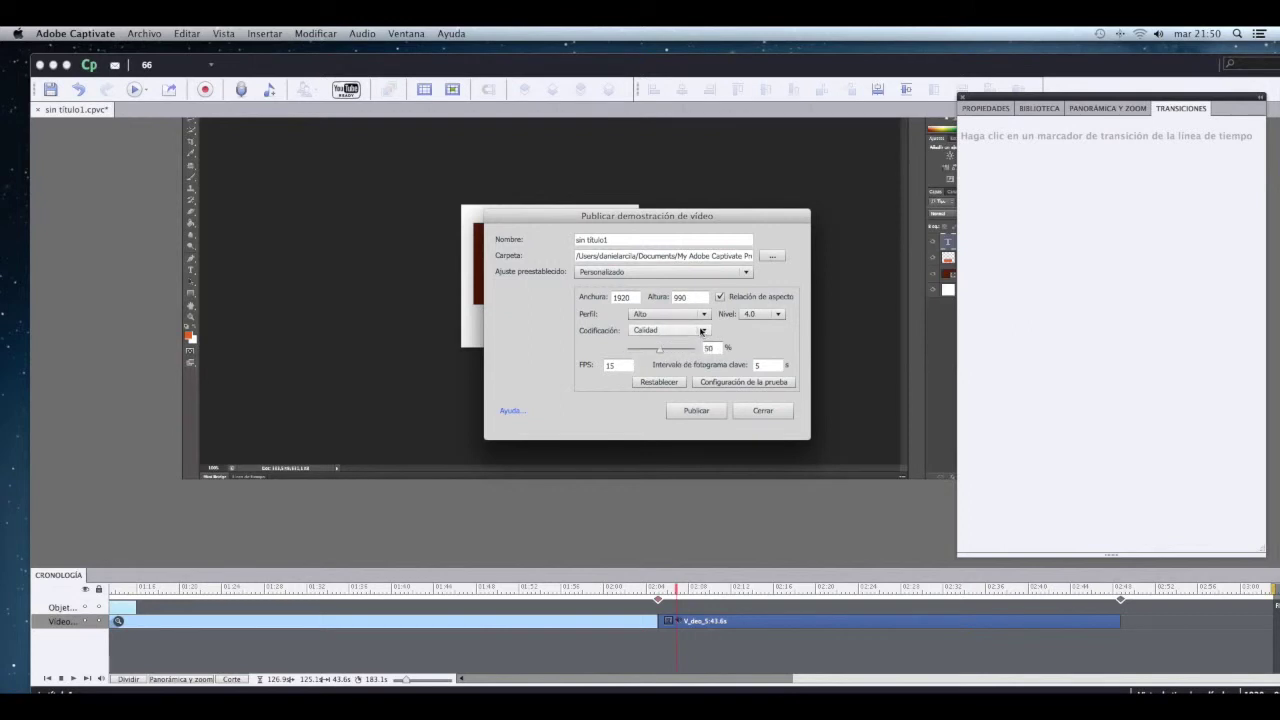
{"action": "left_click", "coordinate": [648, 315]}
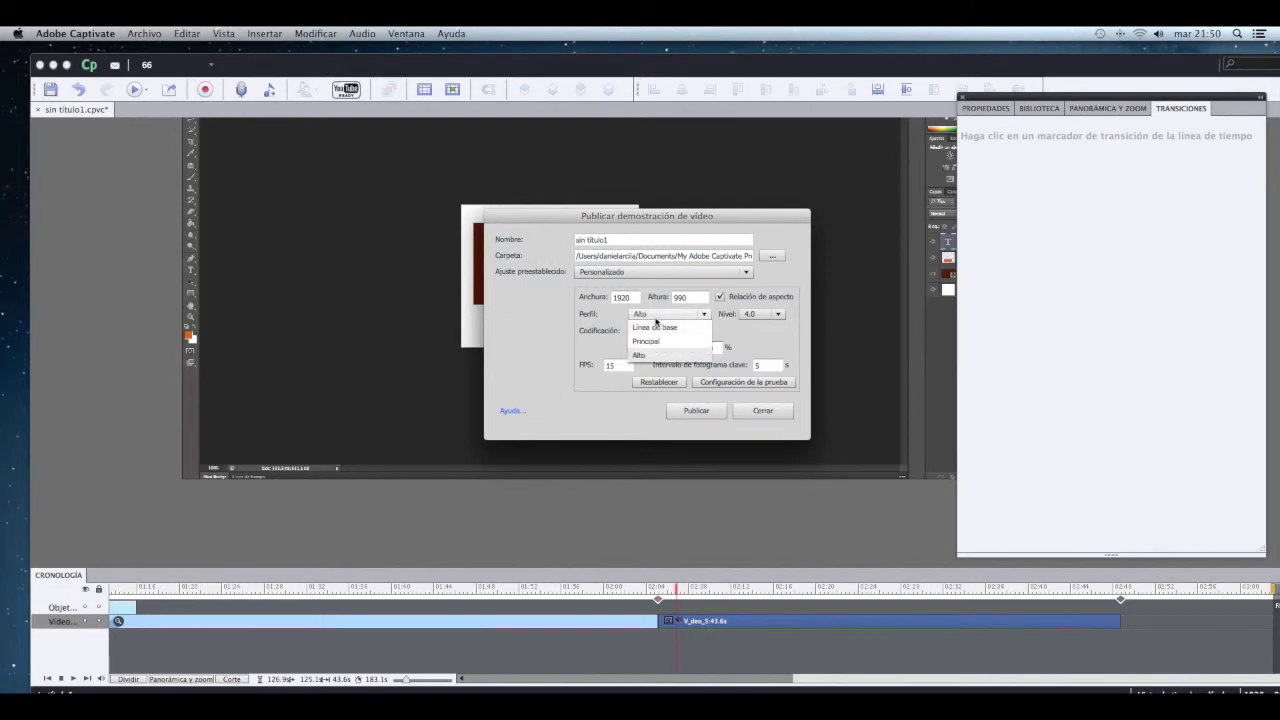
Step: Look through the output size presets and keep Personalizado
{"action": "left_click", "coordinate": [625, 272]}
{"action": "left_click", "coordinate": [625, 272]}
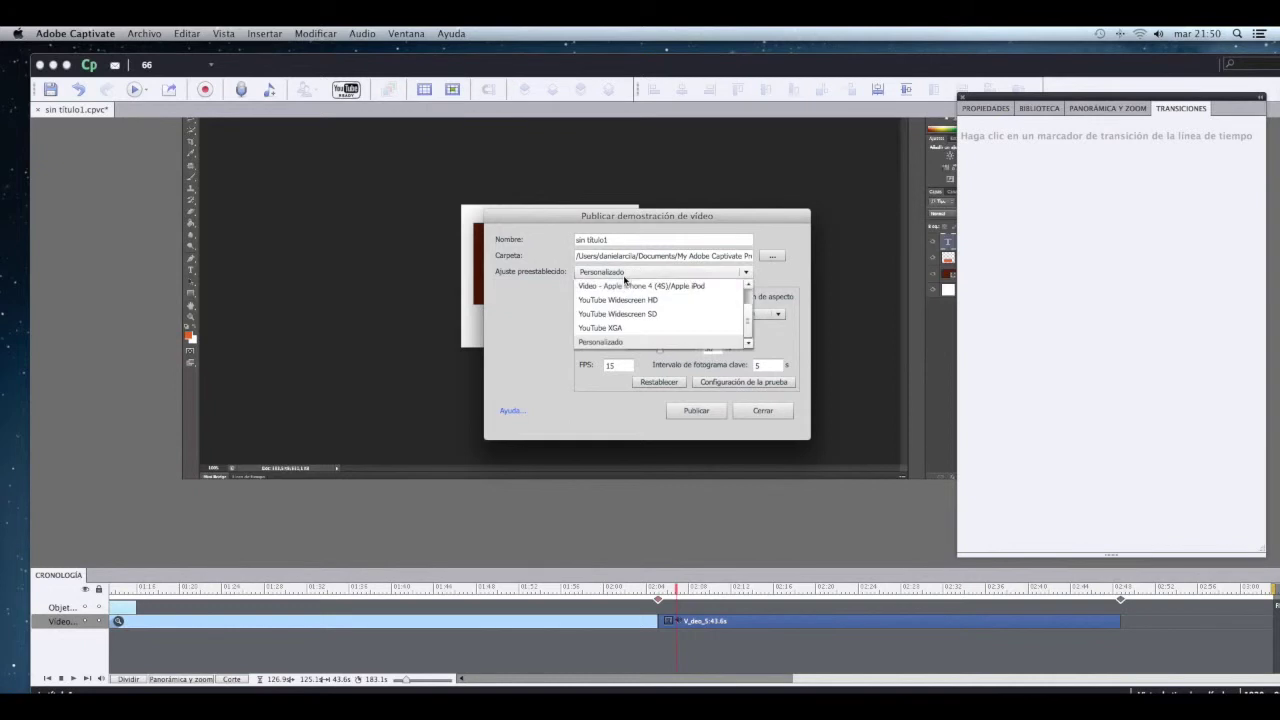
{"action": "scroll", "coordinate": [645, 330], "scroll_direction": "up", "scroll_amount": 2}
{"action": "scroll", "coordinate": [645, 330], "scroll_direction": "down", "scroll_amount": 2}
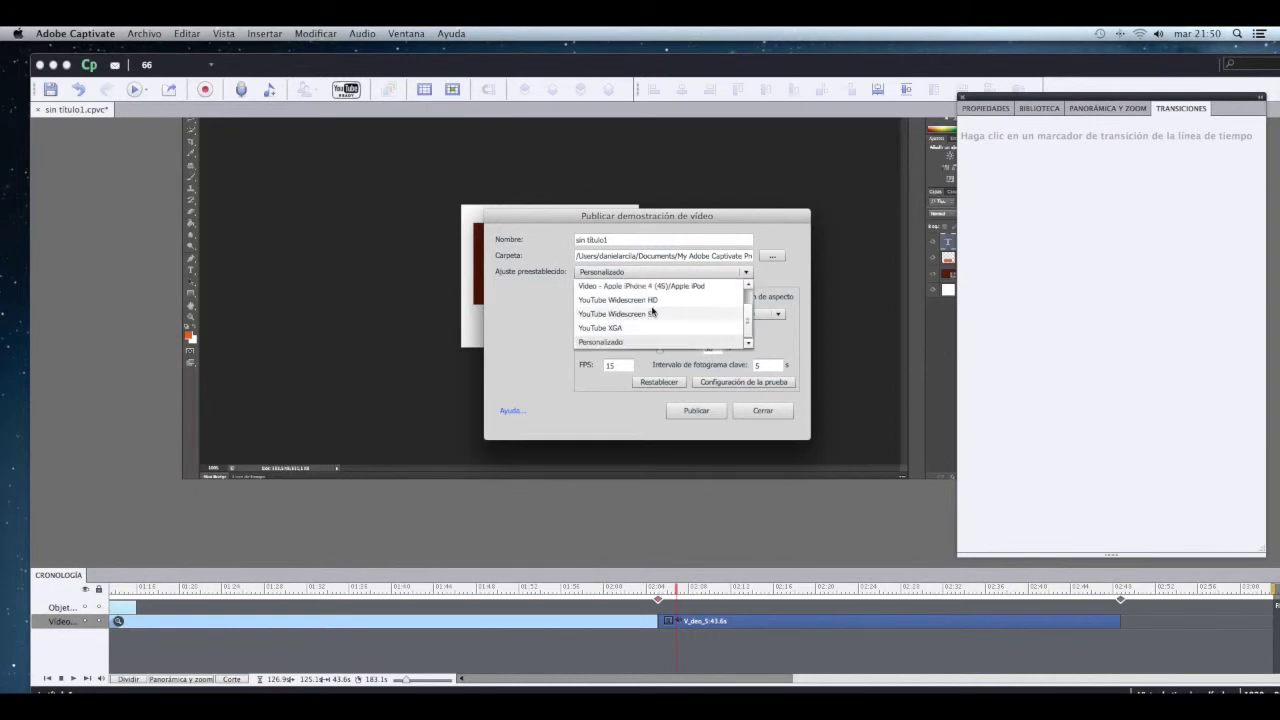
{"action": "scroll", "coordinate": [637, 300], "scroll_direction": "up", "scroll_amount": 2}
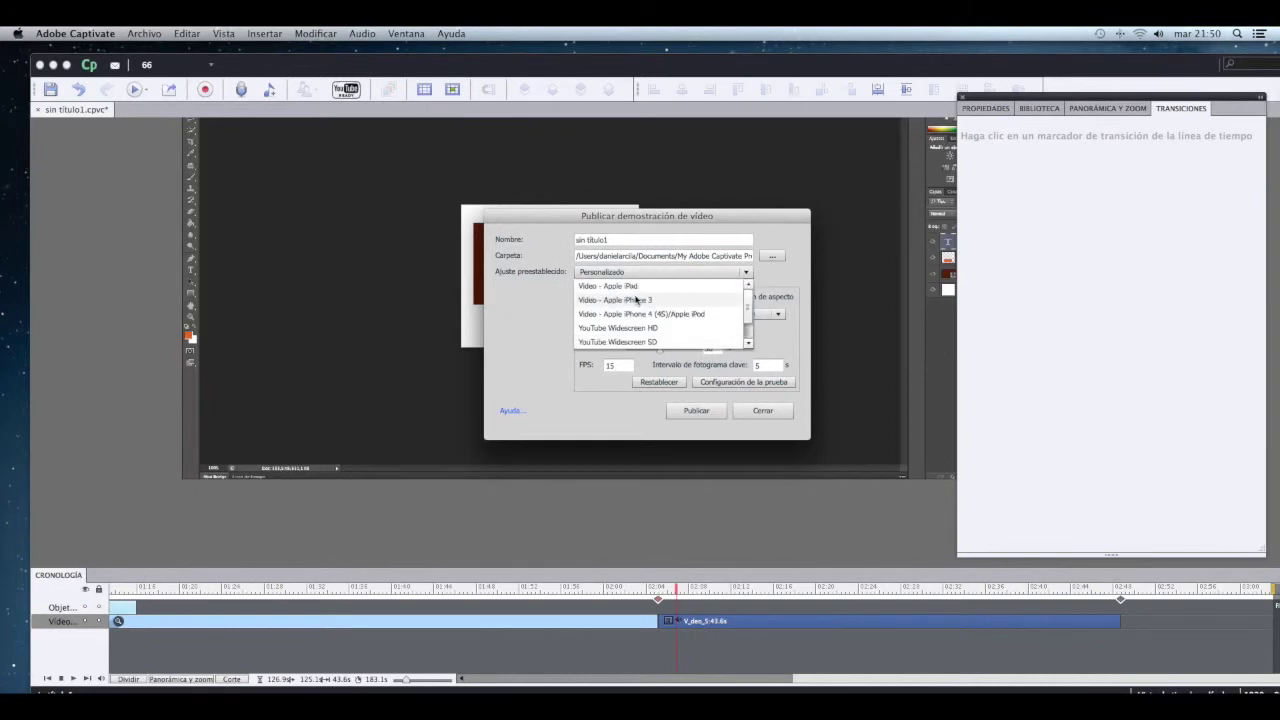
{"action": "scroll", "coordinate": [637, 295], "scroll_direction": "down", "scroll_amount": 2}
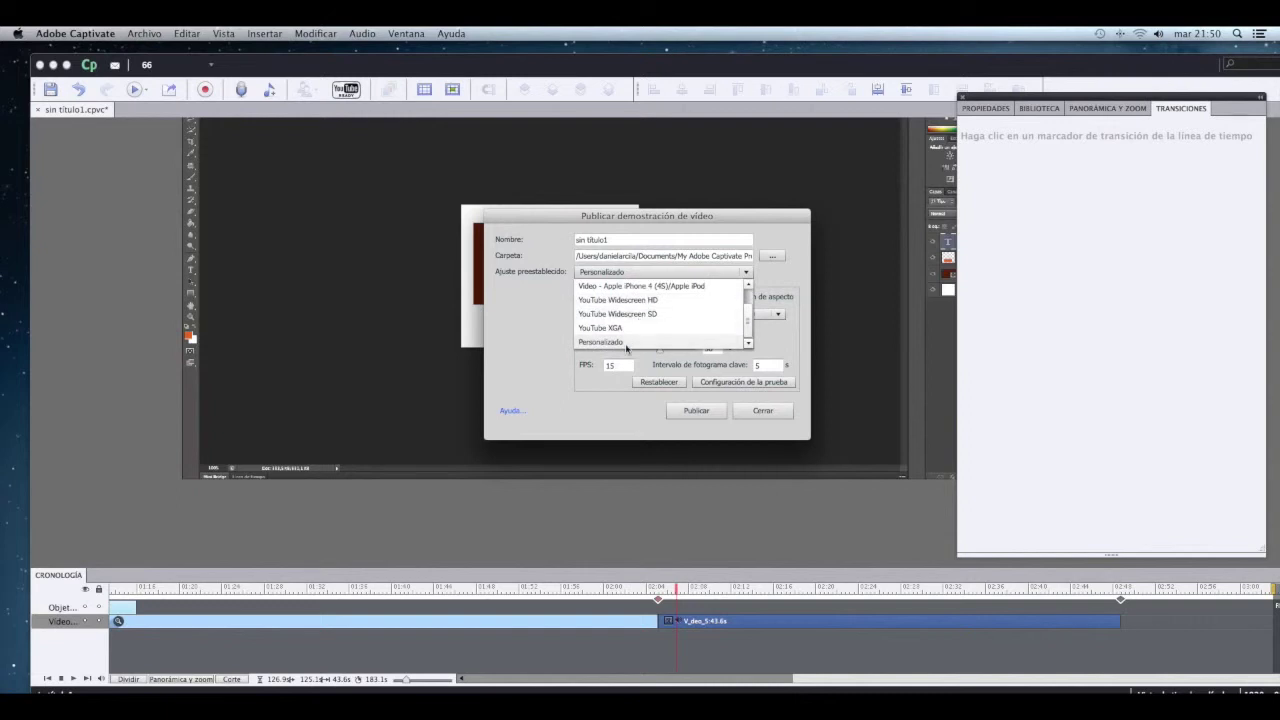
{"action": "left_click", "coordinate": [627, 346]}
Step: Change the video width from 1920 to 1080 with proportional height, then close the settings
{"action": "double_click", "coordinate": [630, 298]}
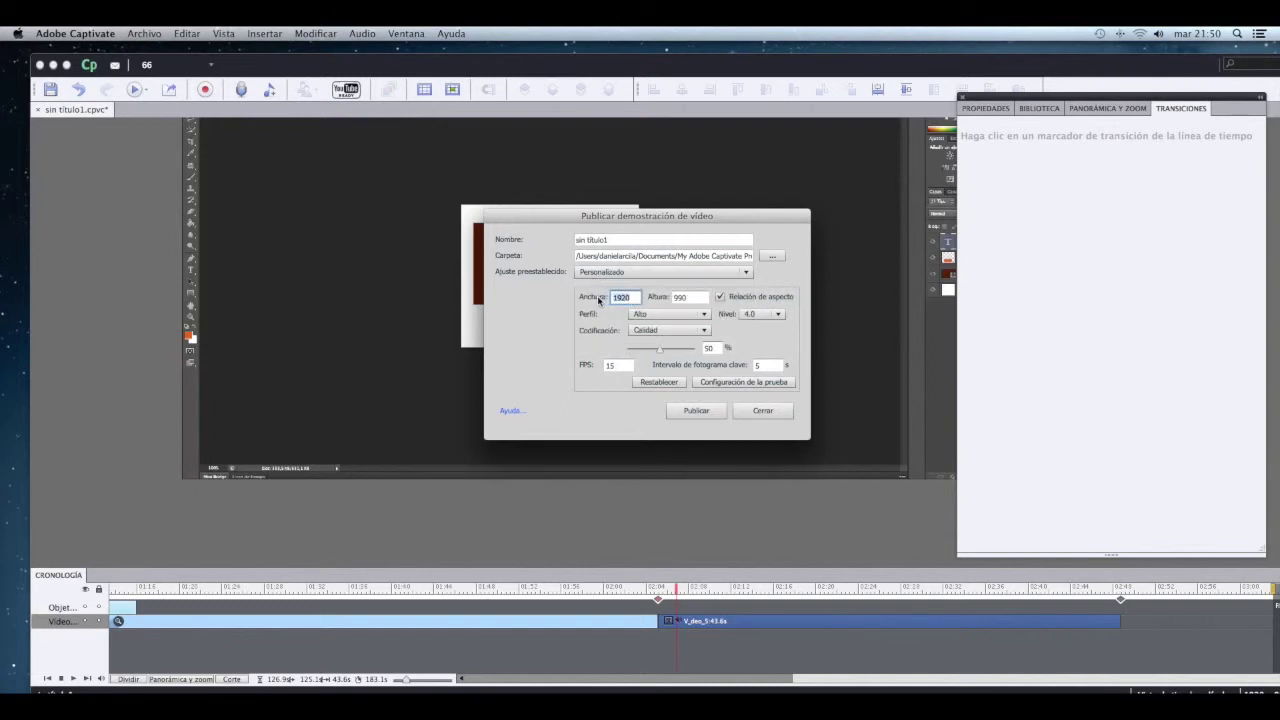
{"action": "type", "text": "1080"}
{"action": "left_click", "coordinate": [675, 297]}
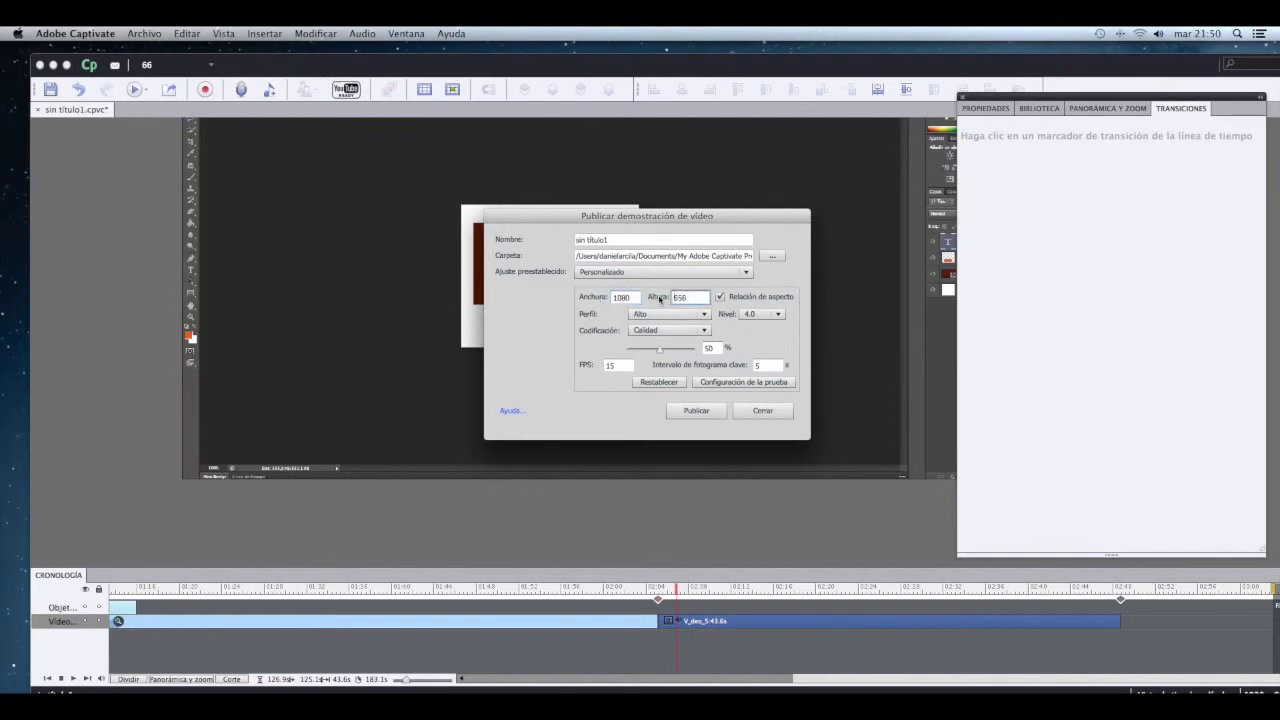
{"action": "key", "text": "shift+Tab"}
{"action": "left_click", "coordinate": [698, 299]}
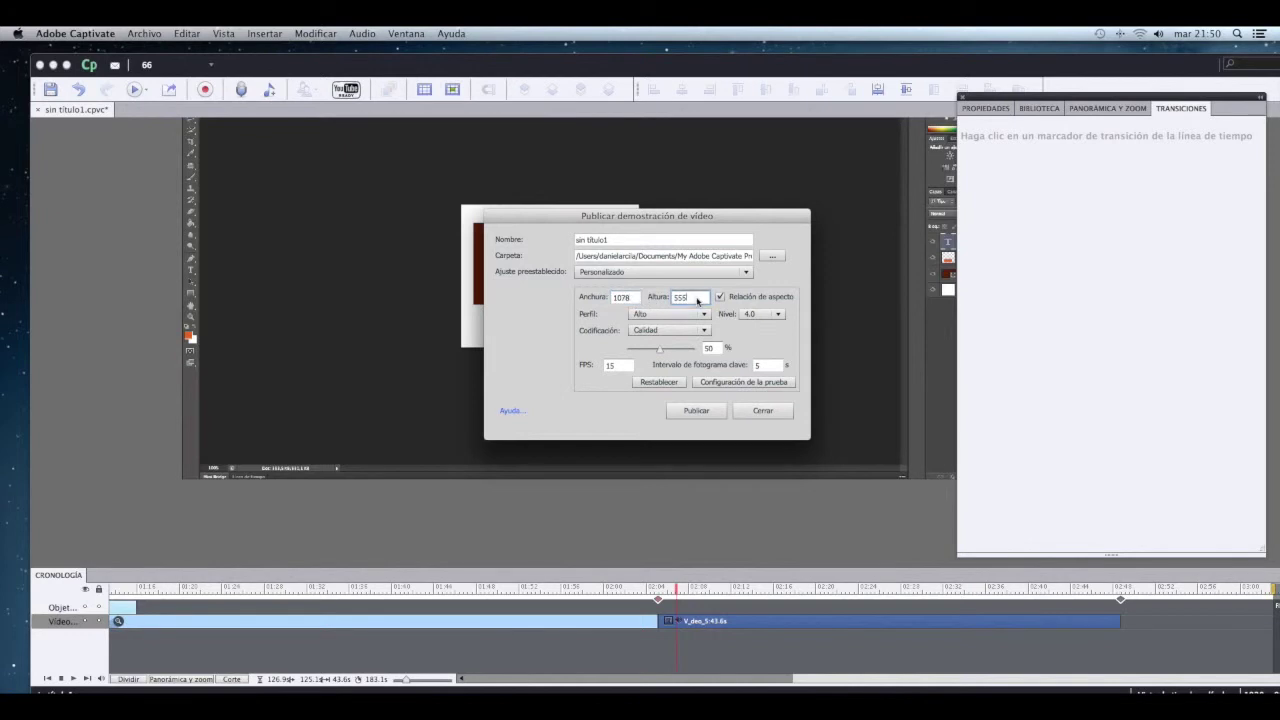
{"action": "left_click", "coordinate": [755, 418]}
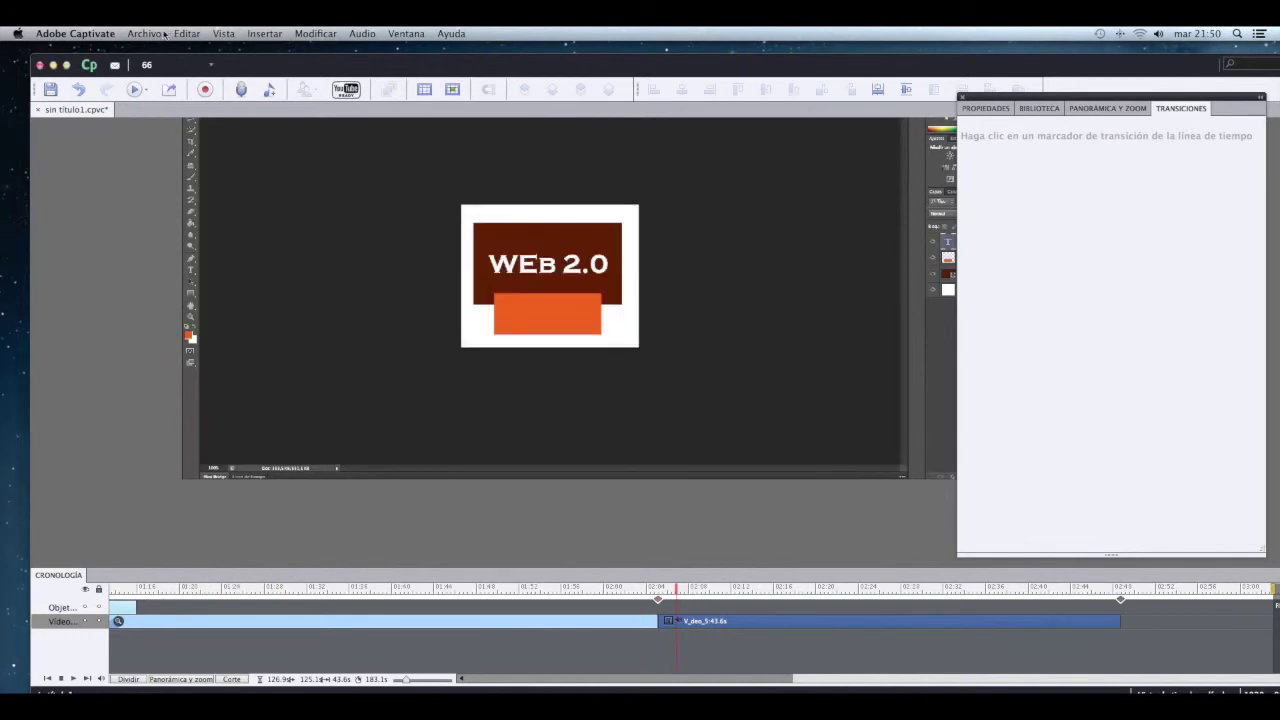
{"action": "left_click", "coordinate": [145, 33]}
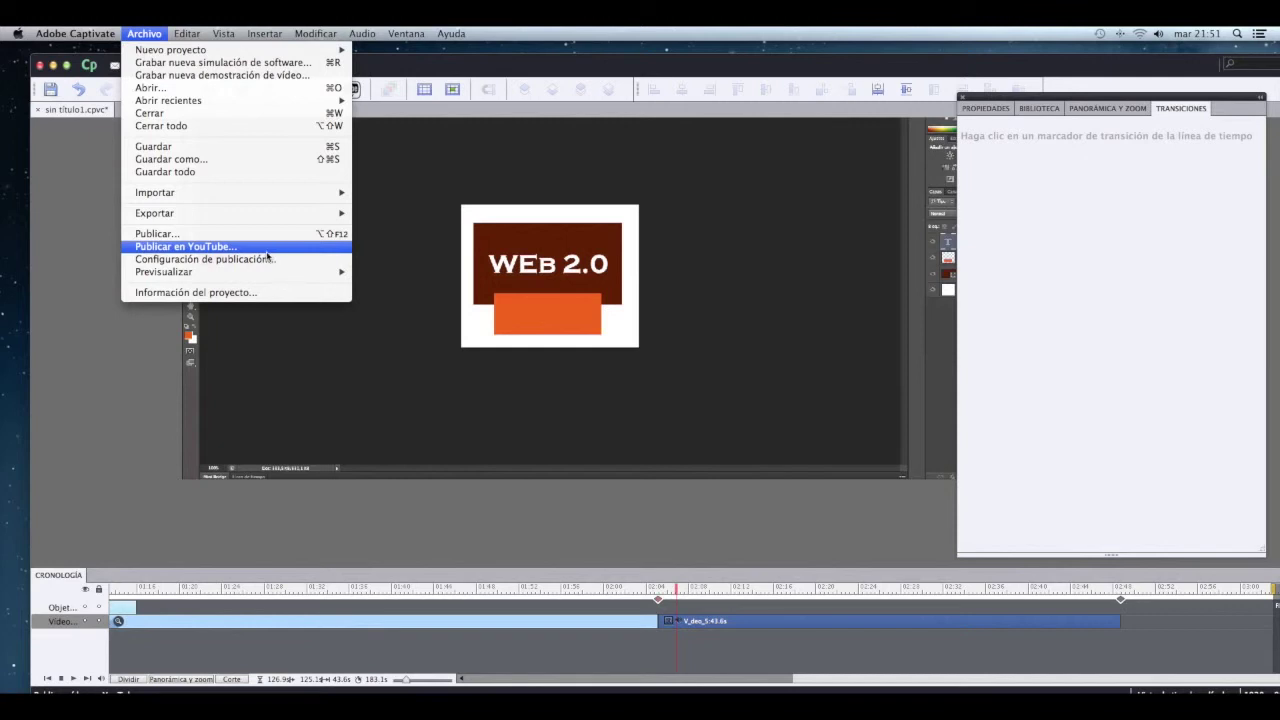
Step: Choose Publicar en YouTube from the Archivo menu
{"action": "left_click", "coordinate": [266, 250]}
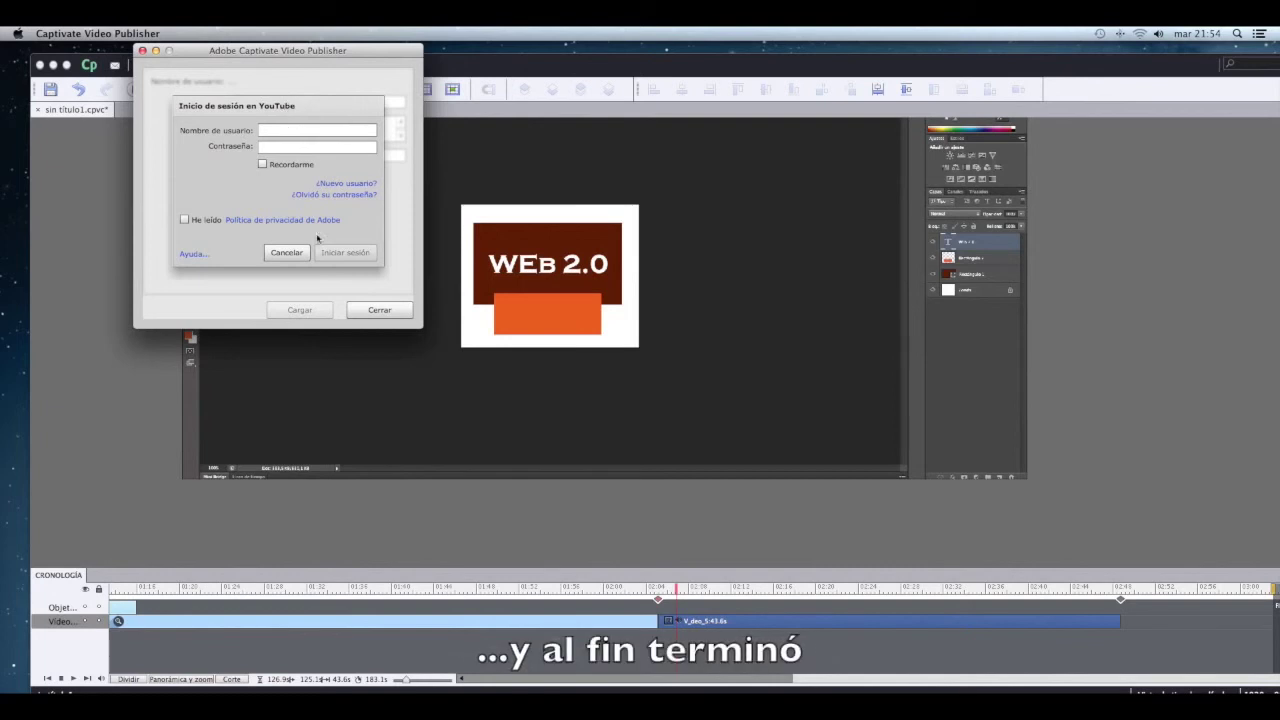
Step: Enter the YouTube account username and password, accept Adobe's privacy policy, and sign in
{"action": "left_click", "coordinate": [294, 130]}
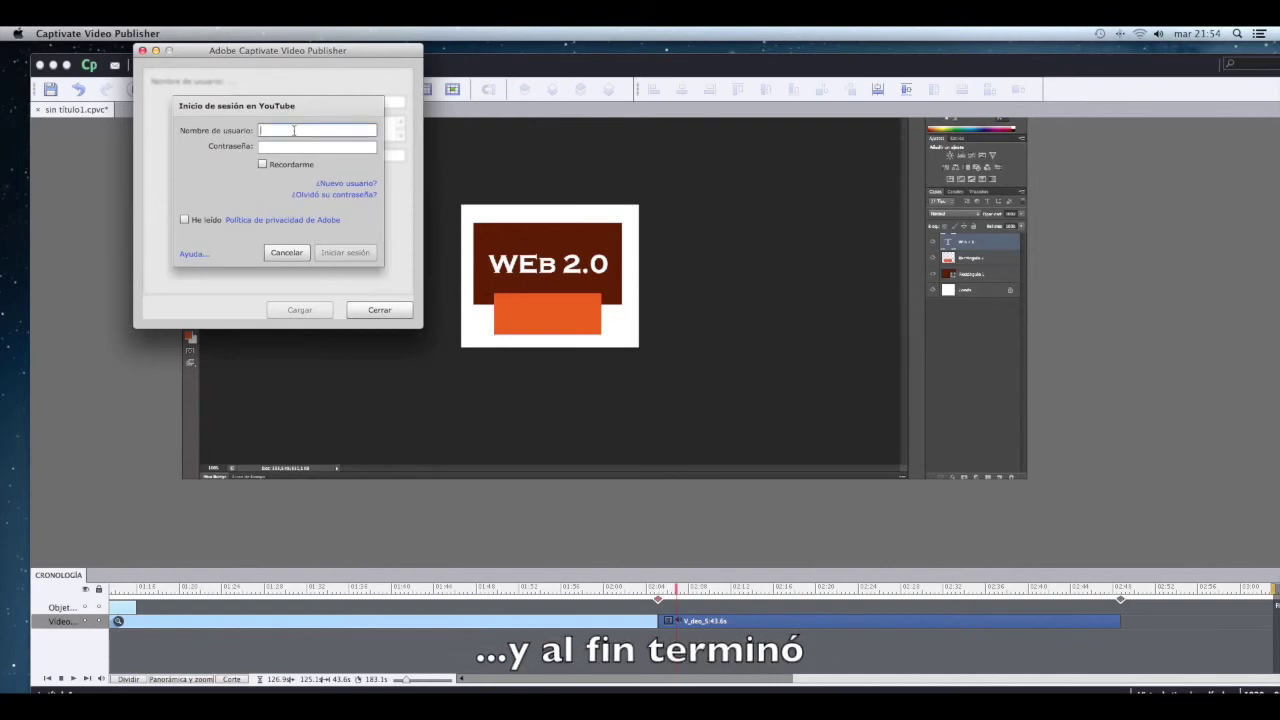
{"action": "key", "text": "Tab"}
{"action": "type", "text": "•••"}
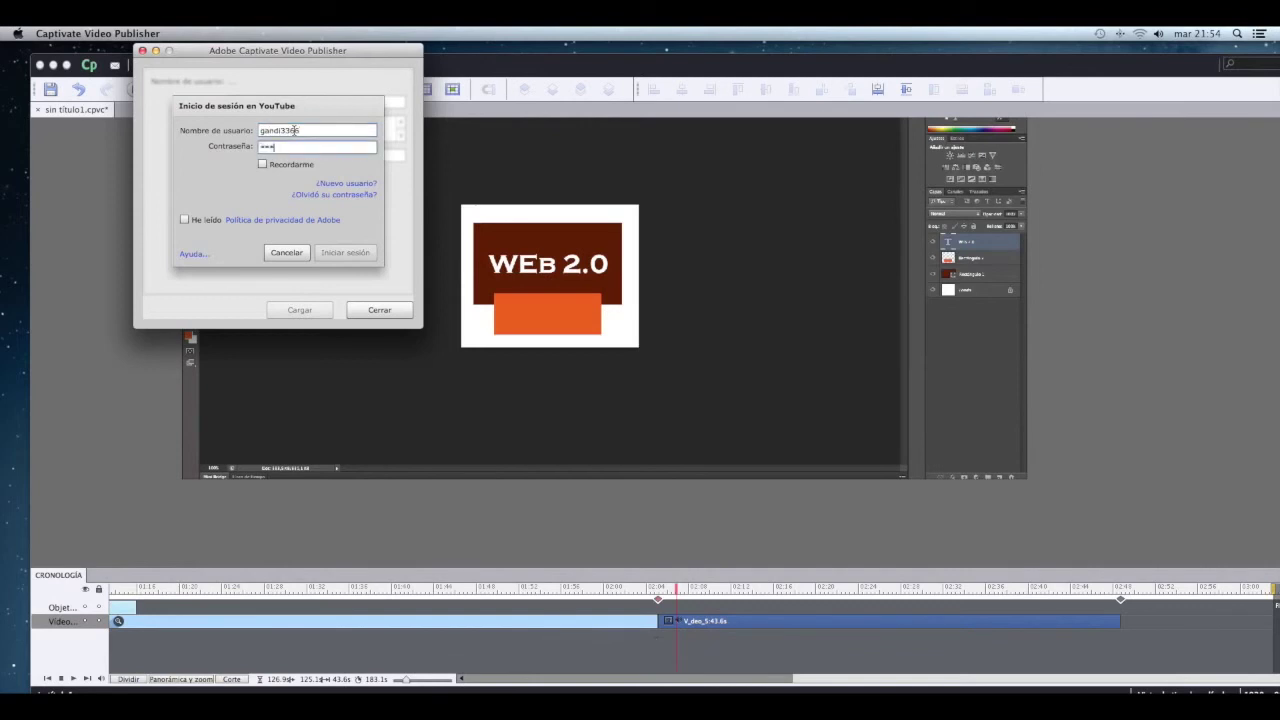
{"action": "type", "text": "•••••••"}
{"action": "left_click", "coordinate": [191, 222]}
{"action": "left_click", "coordinate": [346, 254]}
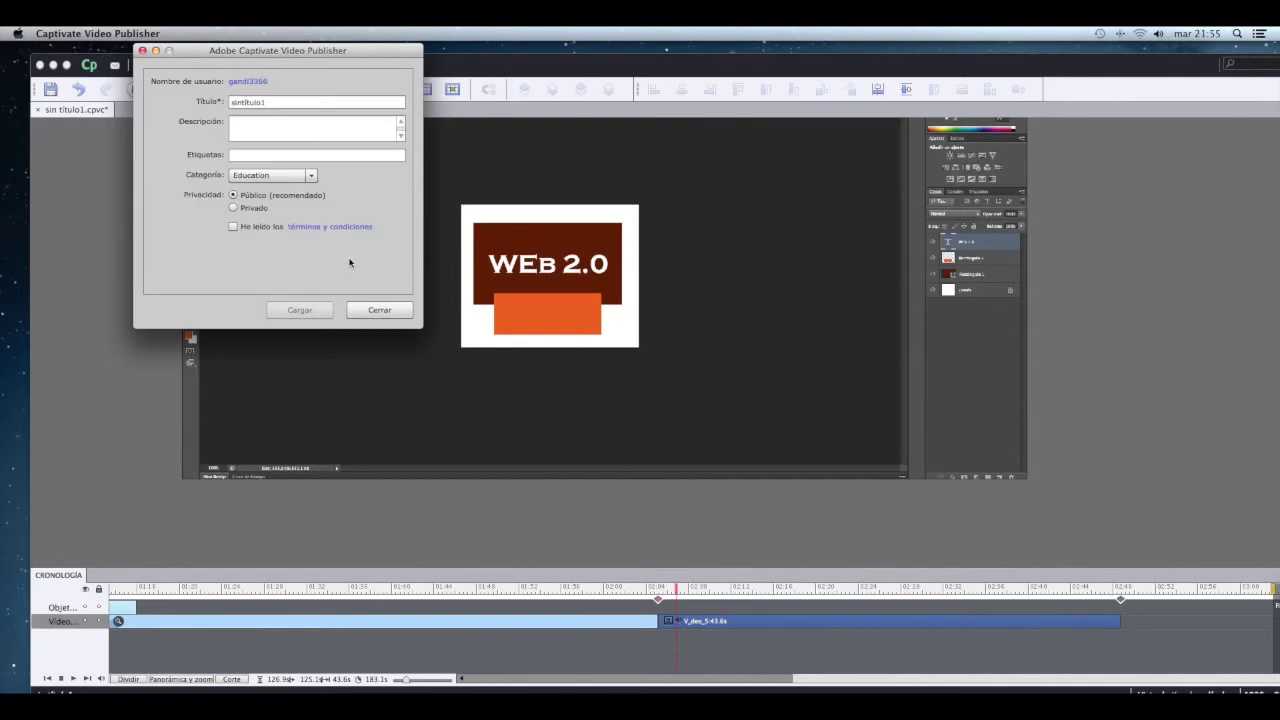
Step: Accept the terms and upload 'sintitulo1' as a public Education video
{"action": "left_click", "coordinate": [243, 232]}
{"action": "left_click", "coordinate": [234, 227]}
{"action": "left_click", "coordinate": [283, 134]}
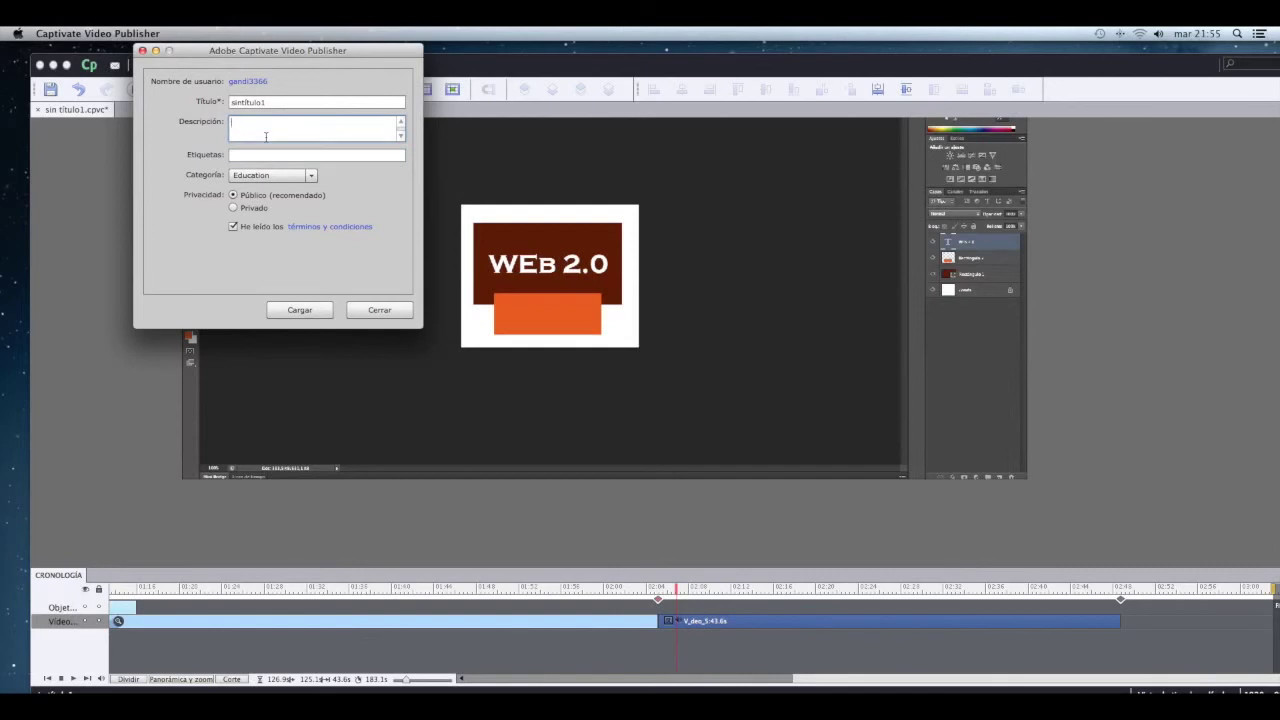
{"action": "left_click_drag", "start_coordinate": [258, 54], "coordinate": [257, 82]}
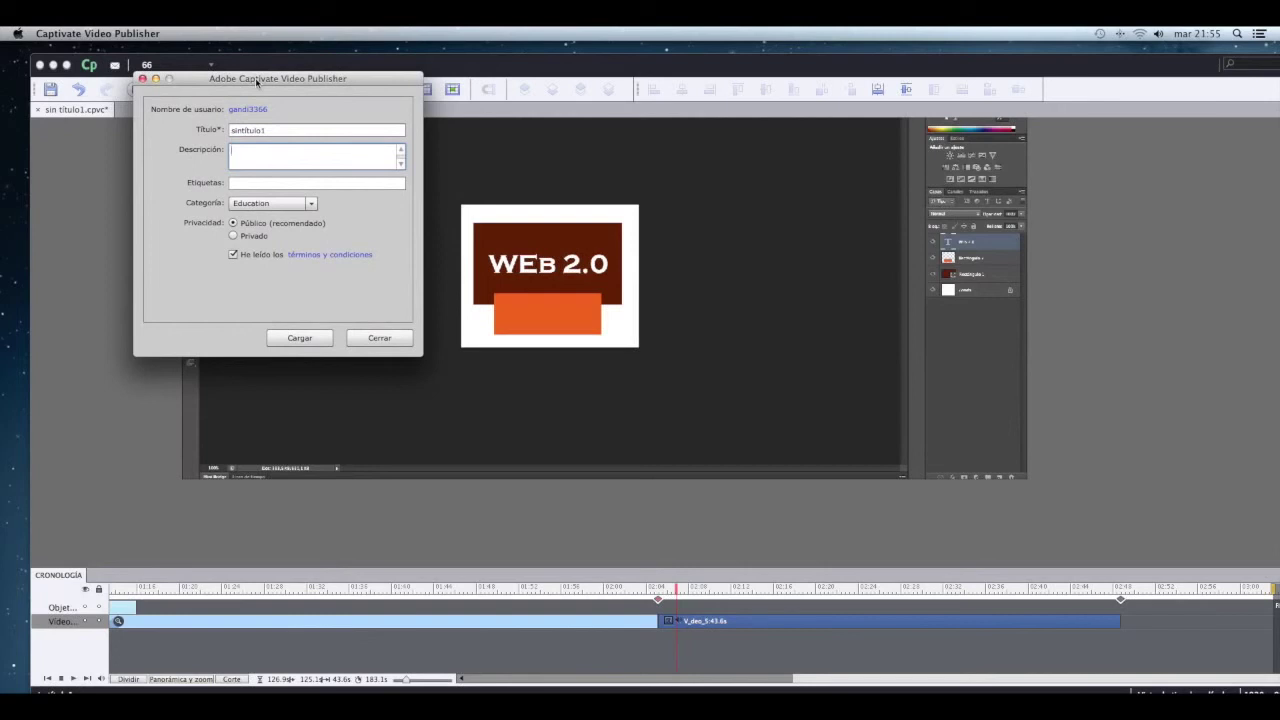
{"action": "left_click", "coordinate": [307, 345]}
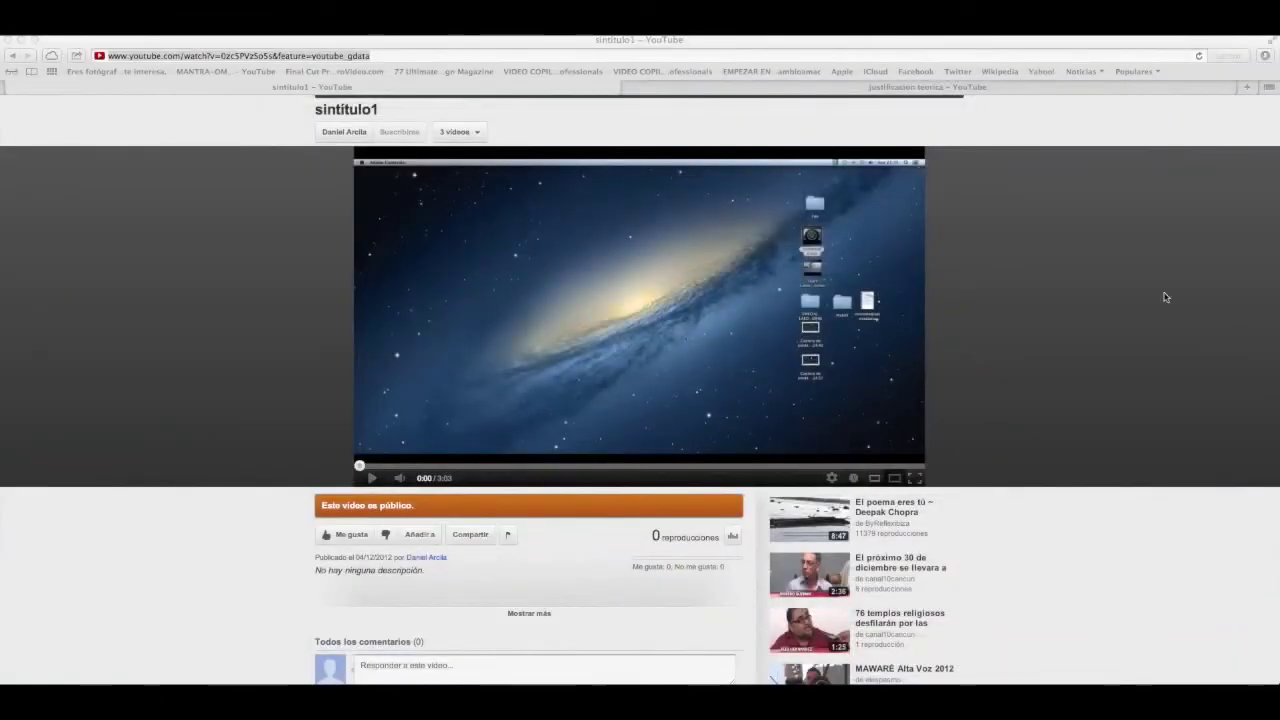
Step: Play the uploaded 'sintitulo1' video, seek ahead to about 1:30, and pause it
{"action": "scroll", "coordinate": [1165, 297], "scroll_direction": "up", "scroll_amount": 2}
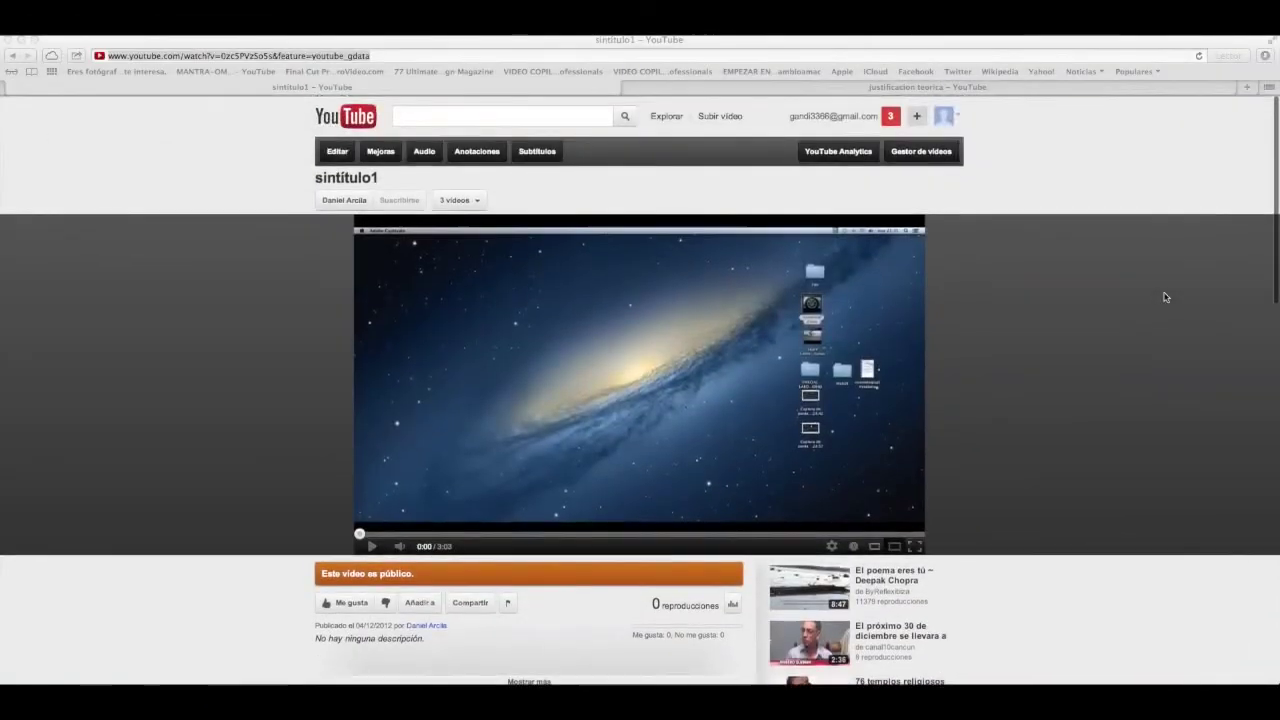
{"action": "left_click", "coordinate": [383, 56]}
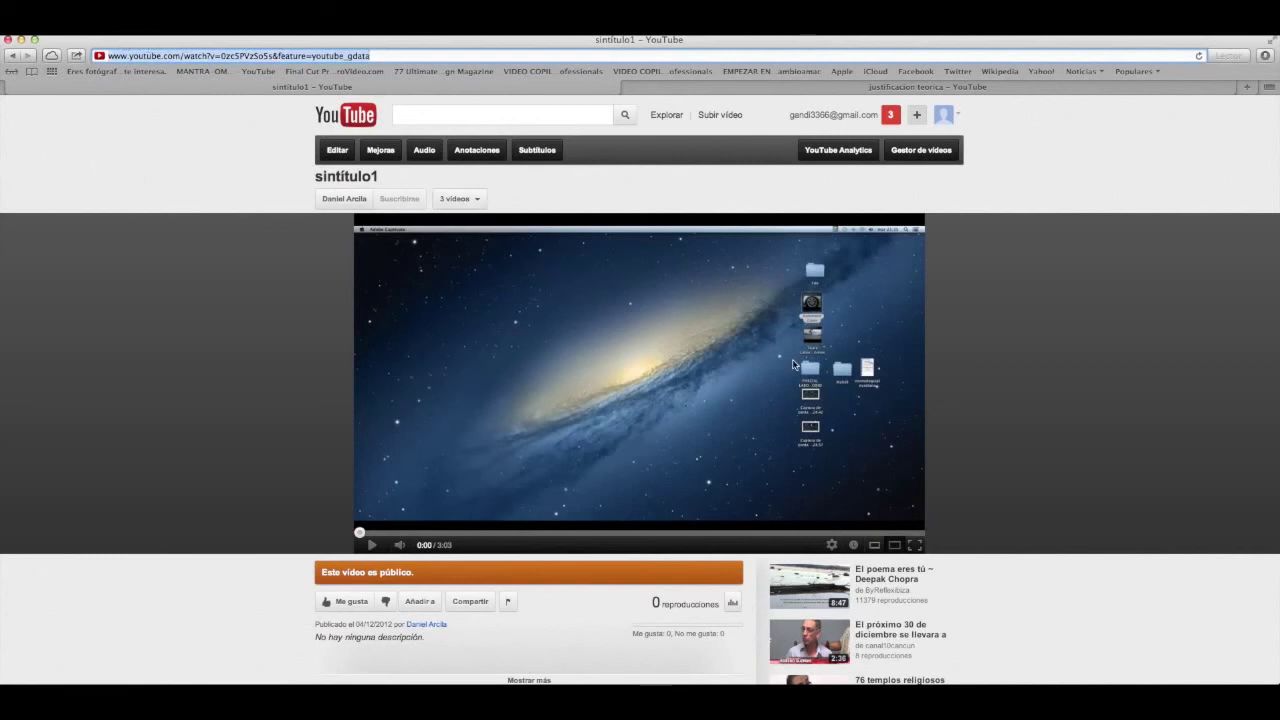
{"action": "left_click", "coordinate": [372, 545]}
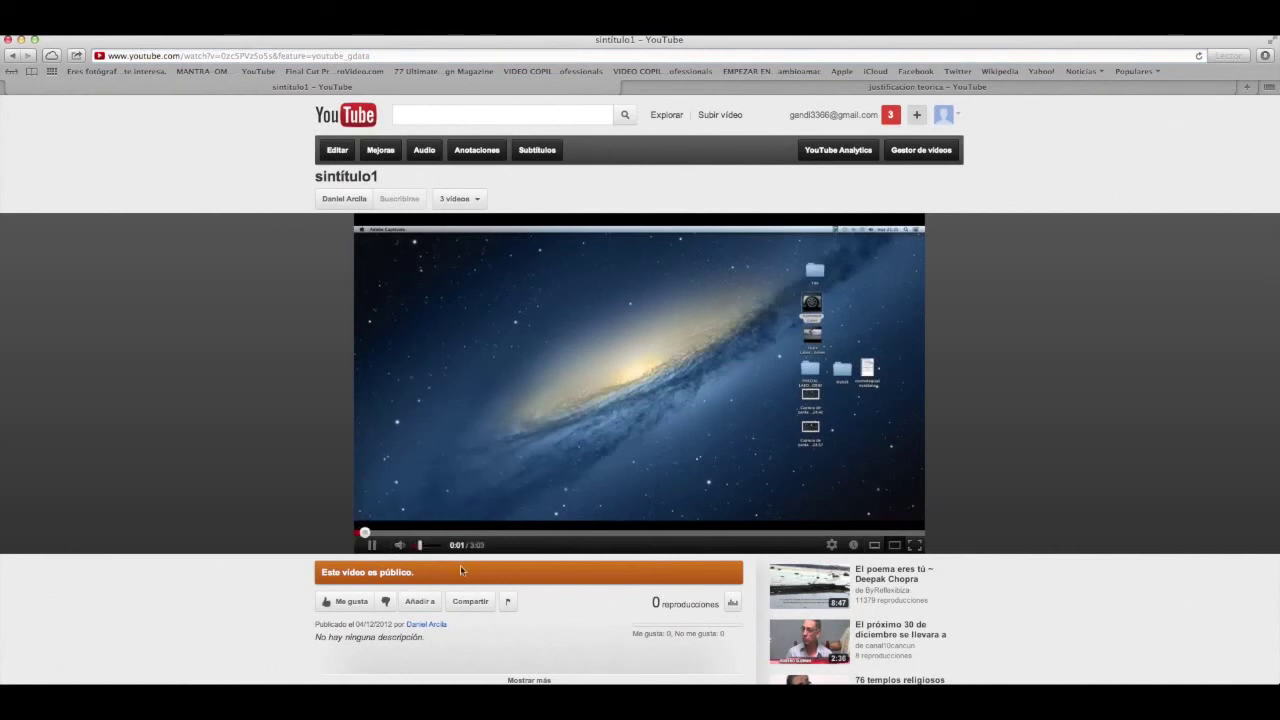
{"action": "left_click", "coordinate": [390, 533]}
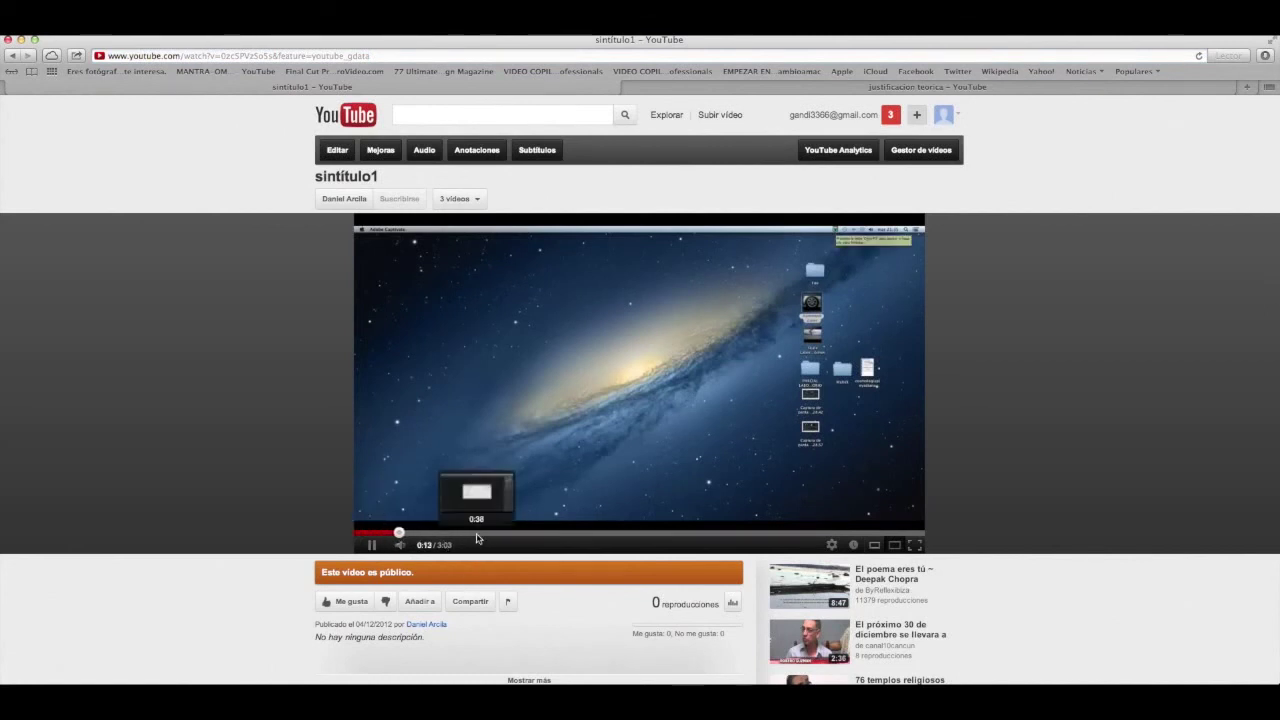
{"action": "left_click", "coordinate": [478, 537]}
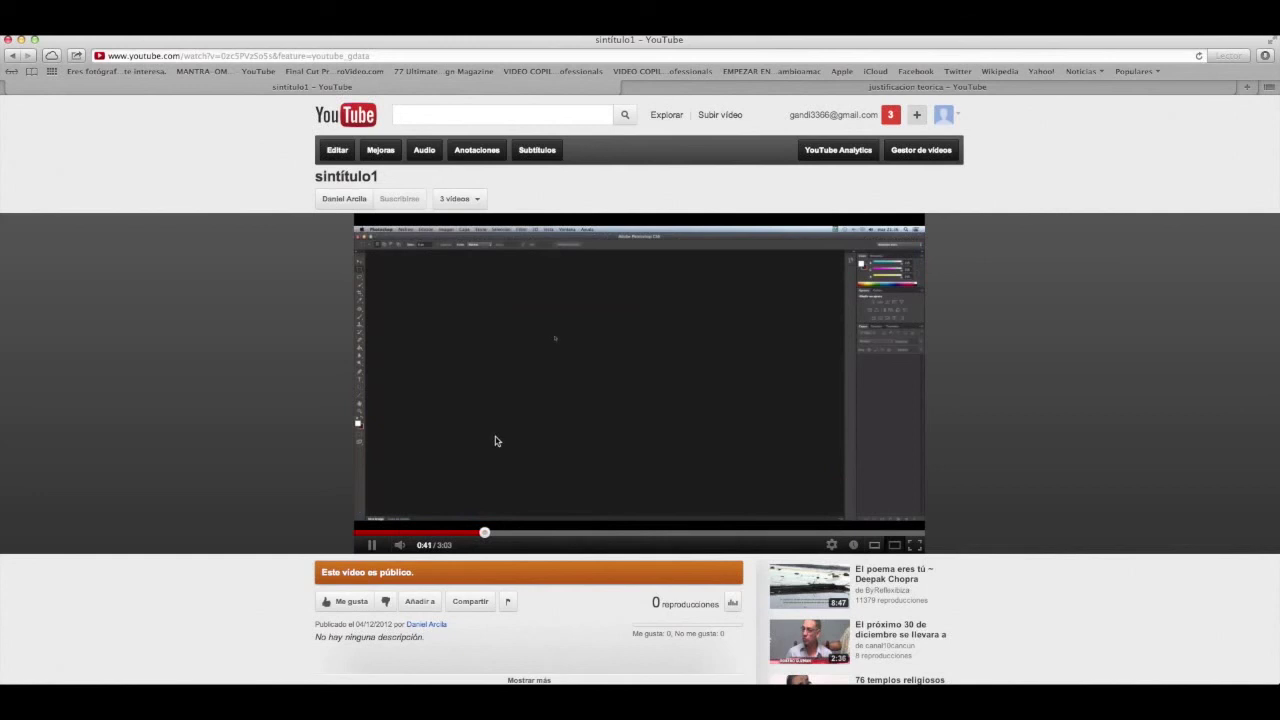
{"action": "left_click", "coordinate": [550, 535]}
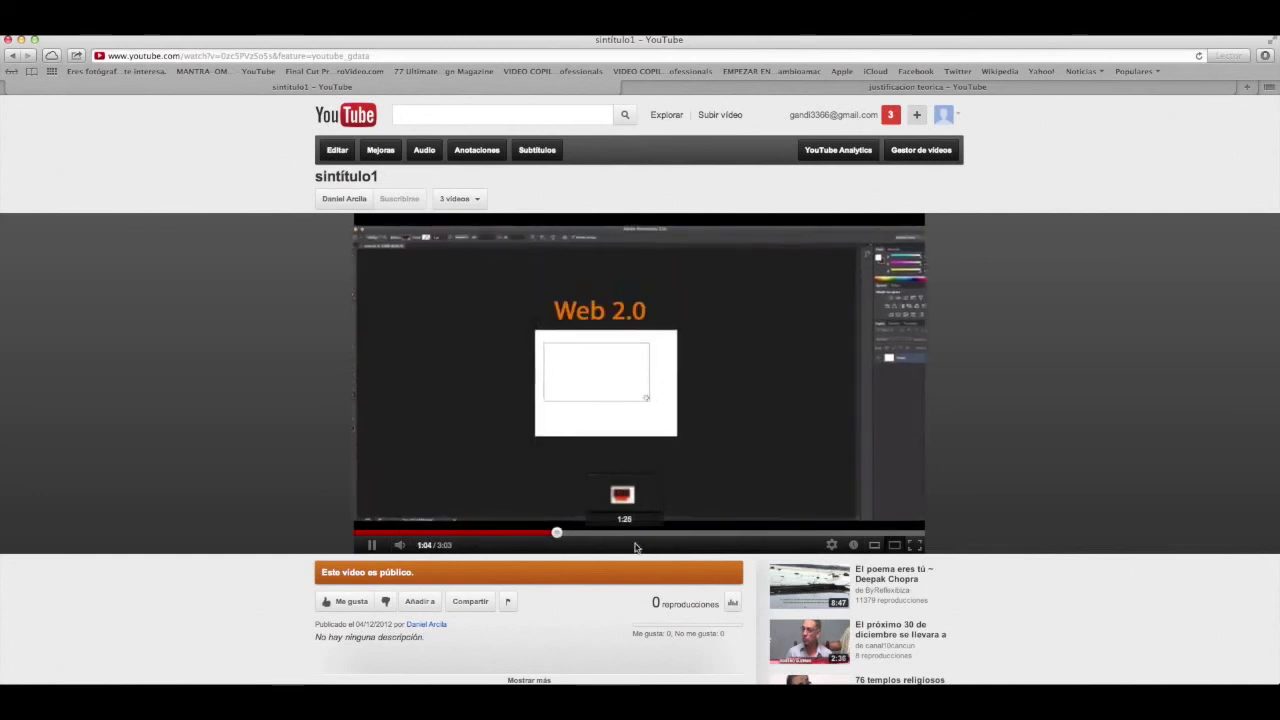
{"action": "left_click", "coordinate": [628, 535]}
{"action": "left_click", "coordinate": [637, 535]}
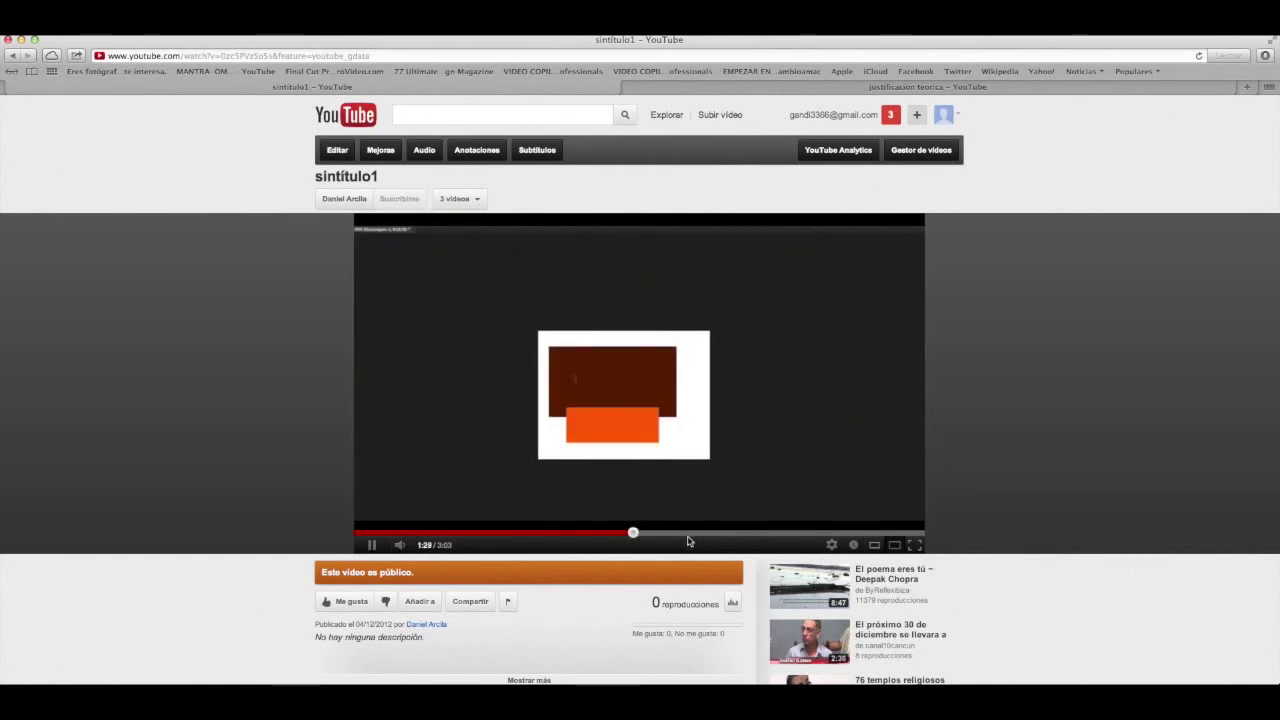
{"action": "left_click", "coordinate": [371, 545]}
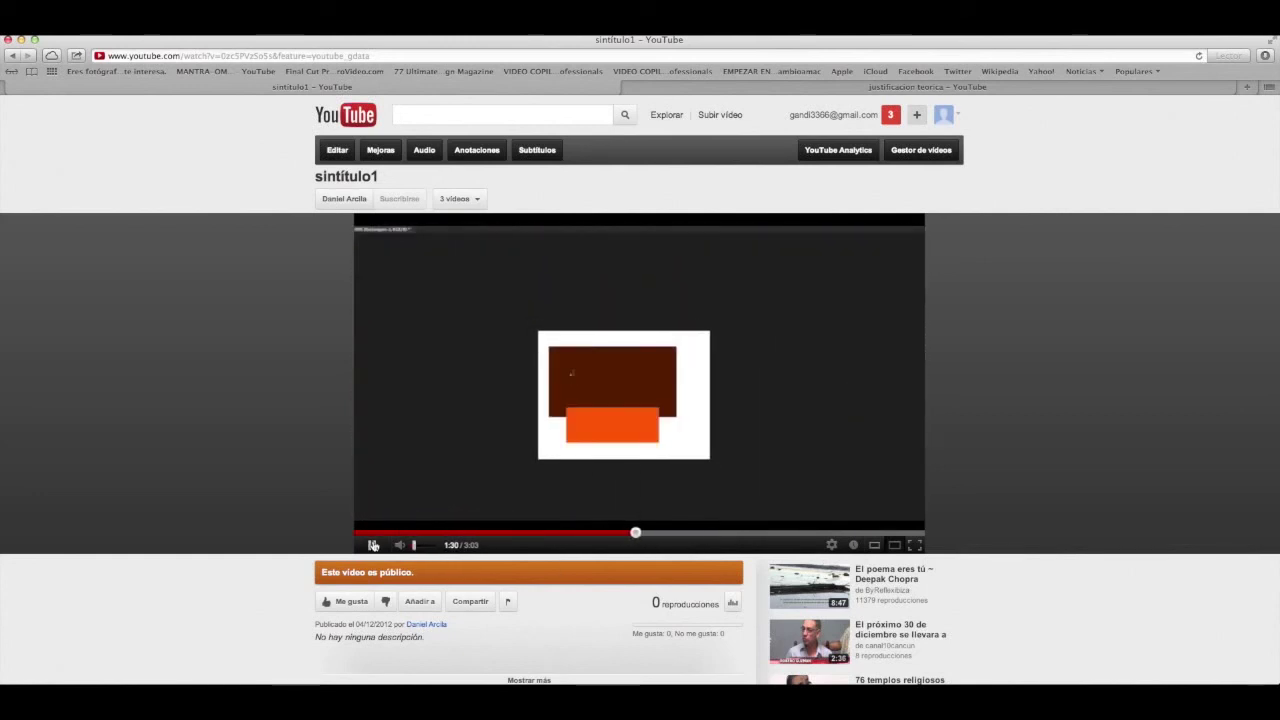
{"action": "left_click", "coordinate": [831, 545]}
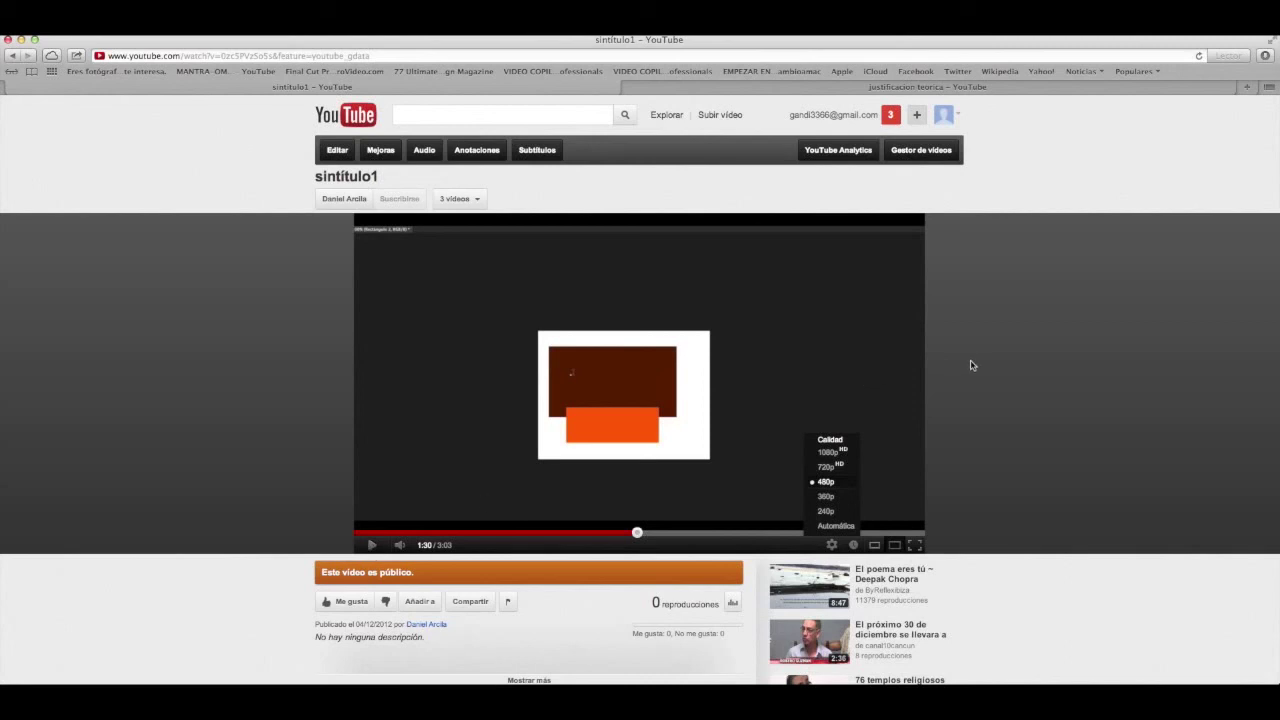
{"action": "scroll", "coordinate": [970, 364], "scroll_direction": "down", "scroll_amount": 2}
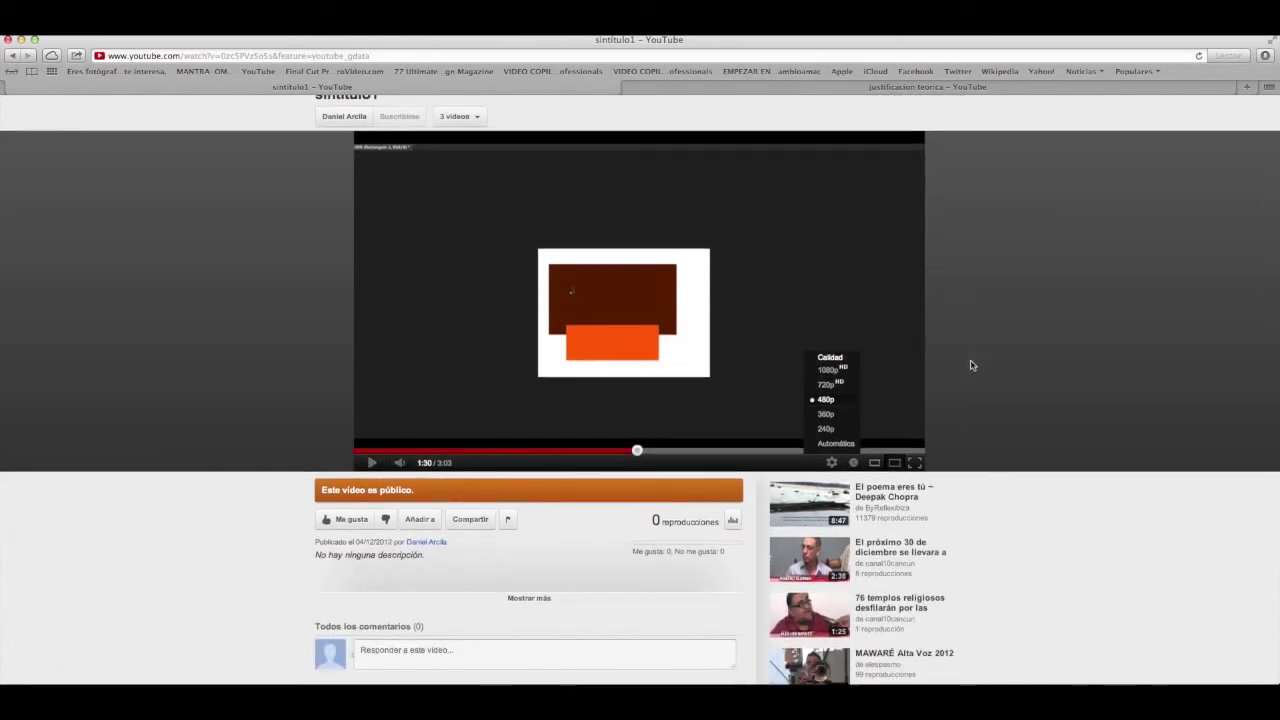
{"action": "scroll", "coordinate": [970, 365], "scroll_direction": "up", "scroll_amount": 2}
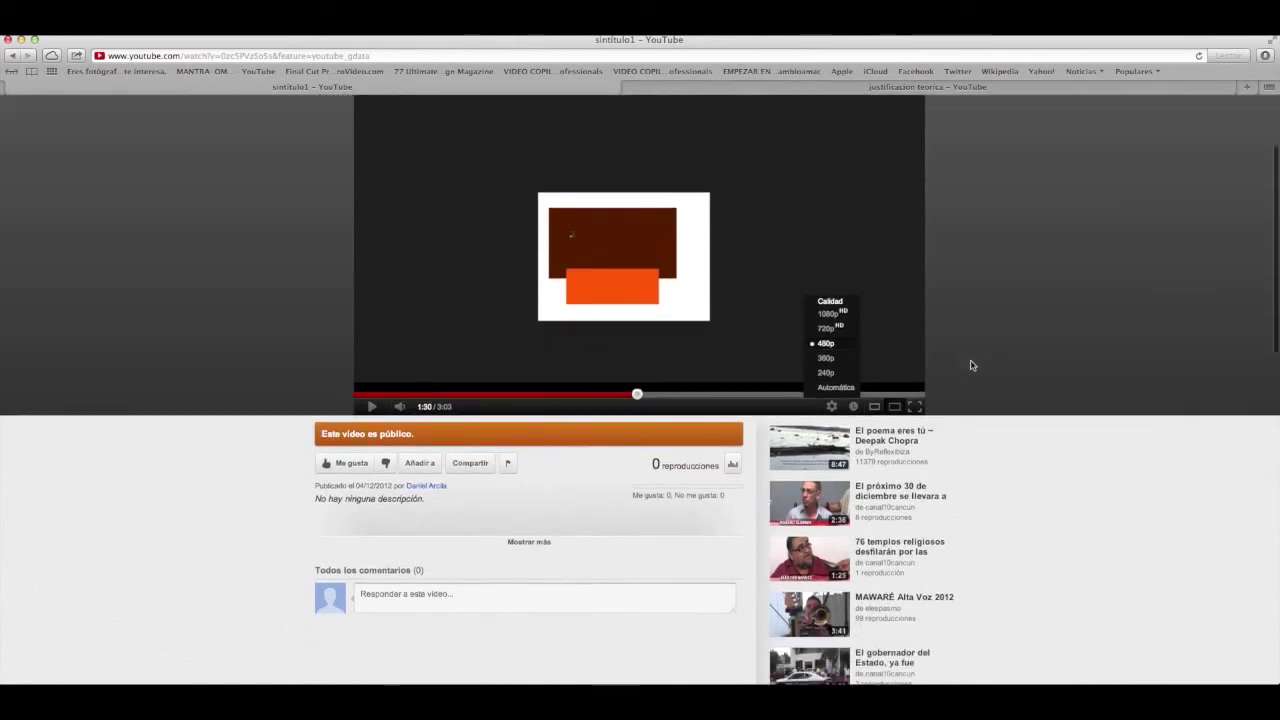
{"action": "scroll", "coordinate": [970, 365], "scroll_direction": "up", "scroll_amount": 1}
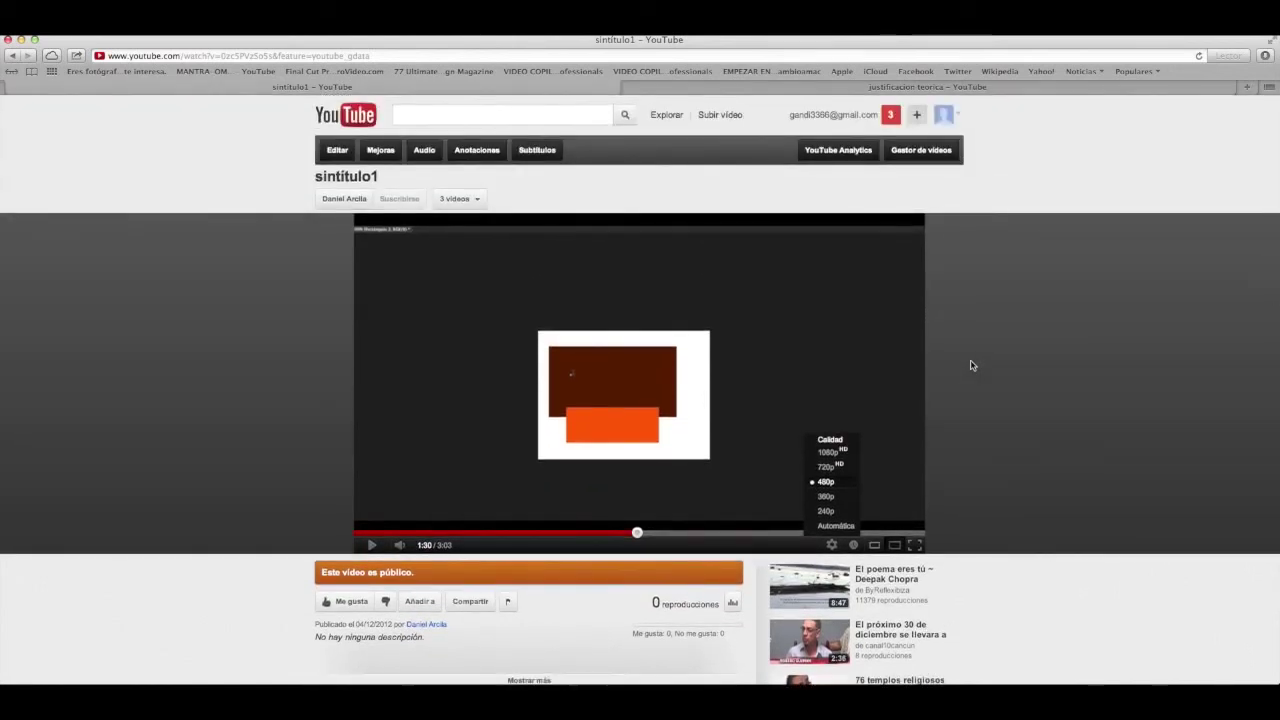